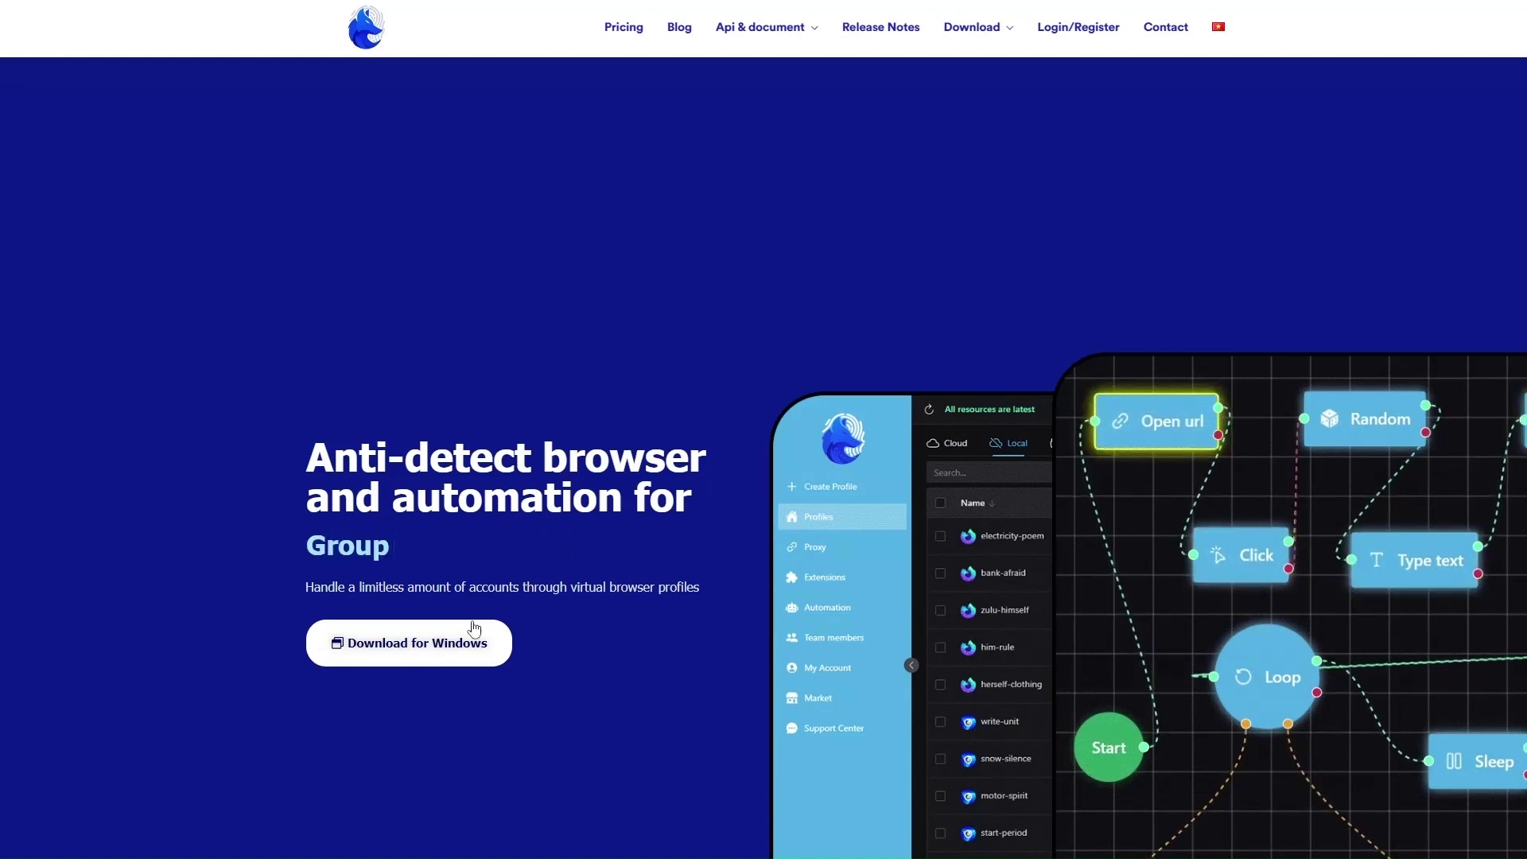
# Jump to the pricing plans section of the GenLogin website
pyautogui.click(619, 33)
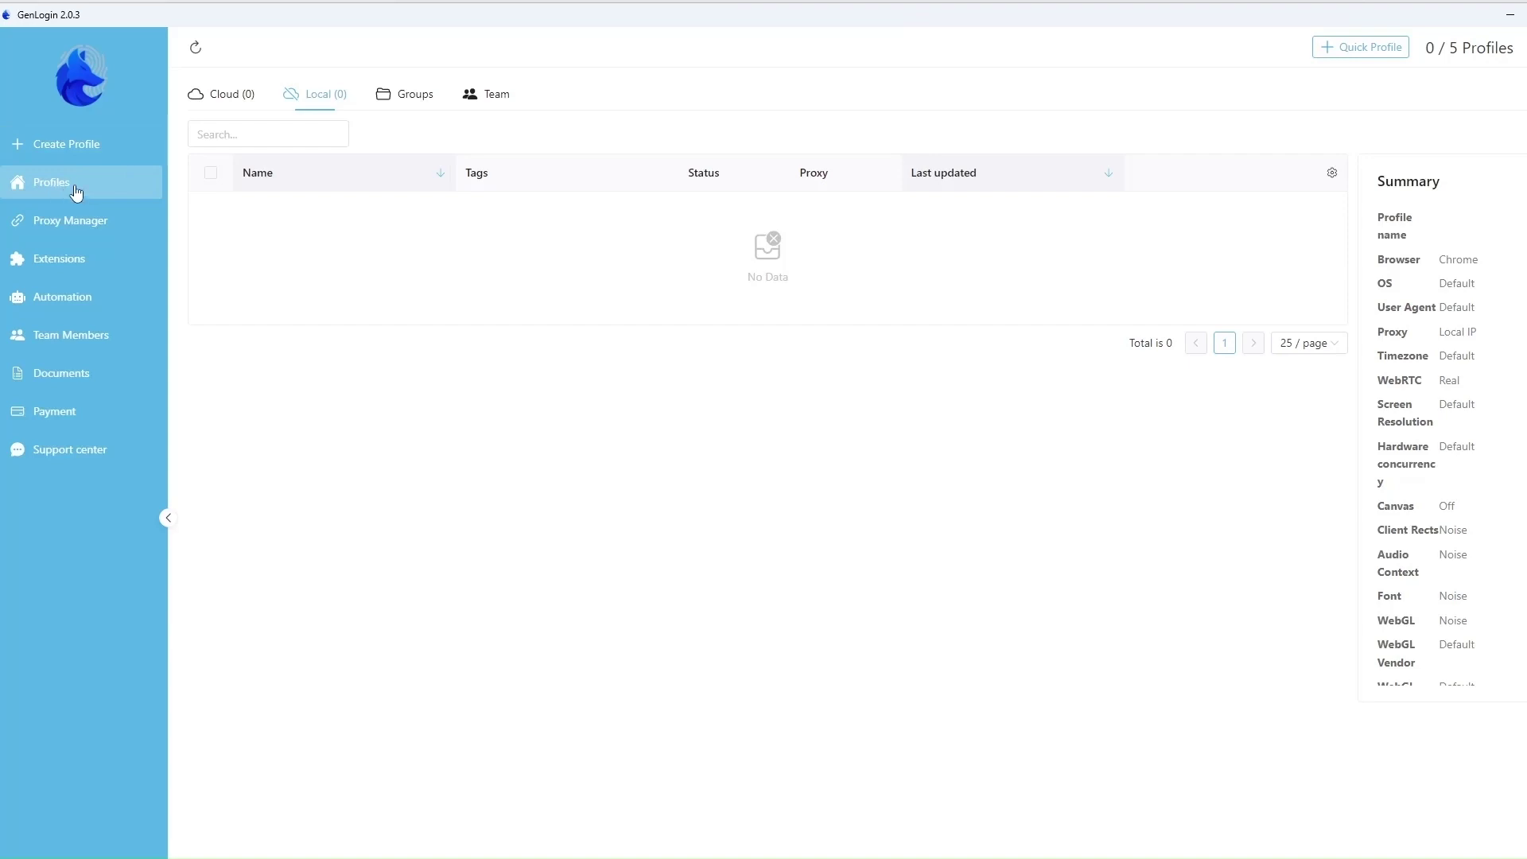
# Start a new profile named 'Facebook', review its Overview, and view its Network proxy settings
pyautogui.click(85, 146)
pyautogui.click(279, 120)
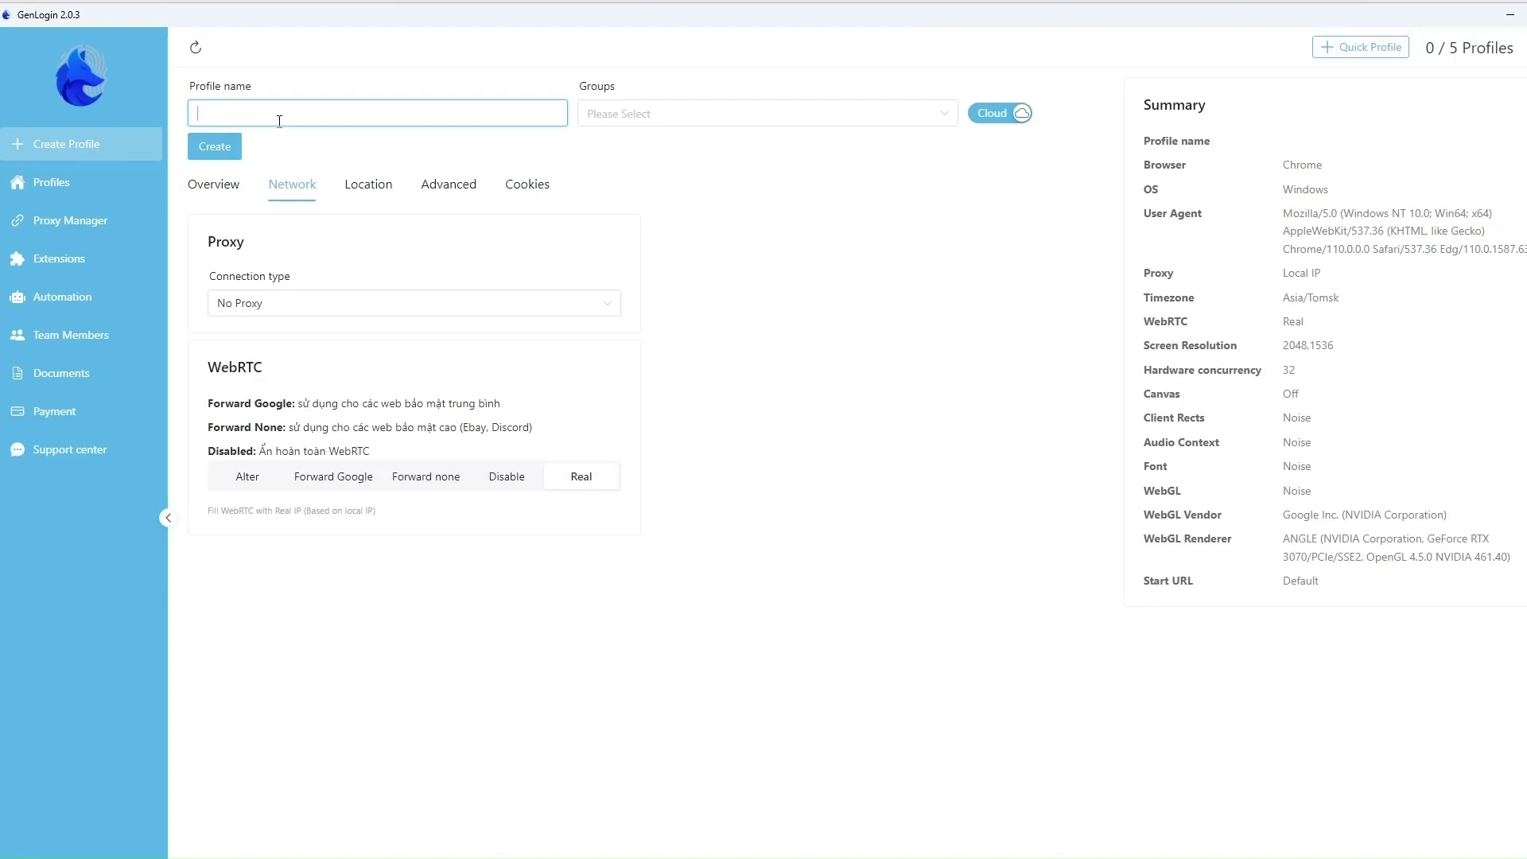
pyautogui.write('Facebook')
pyautogui.click(193, 186)
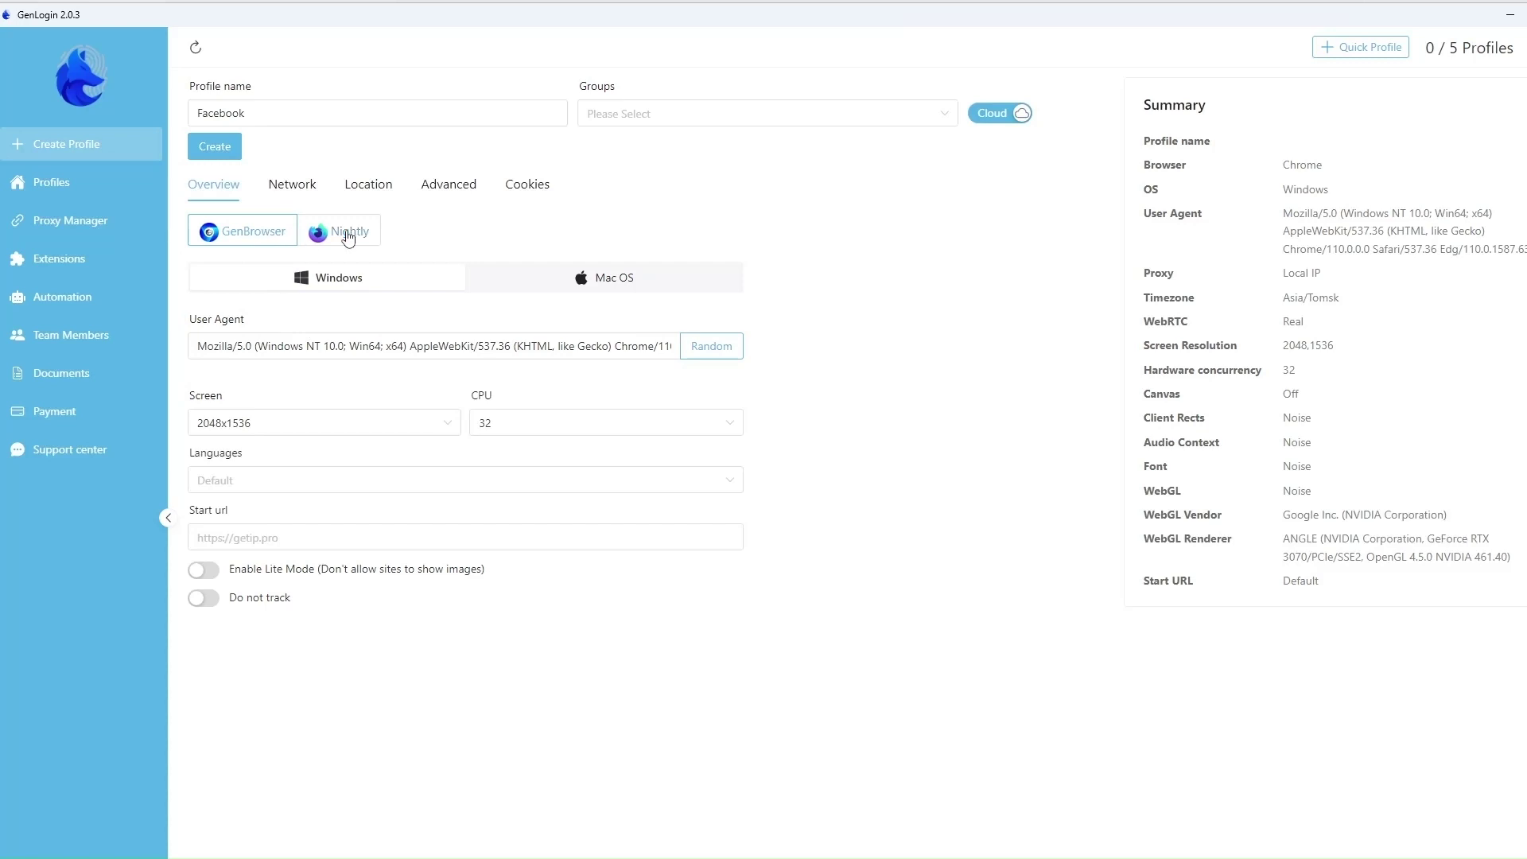
pyautogui.click(292, 184)
# Import the iProxy SOCKS5 string for x161.fxdx.in:15190, minus its socks5:// prefix, and verify it's US
pyautogui.click(317, 306)
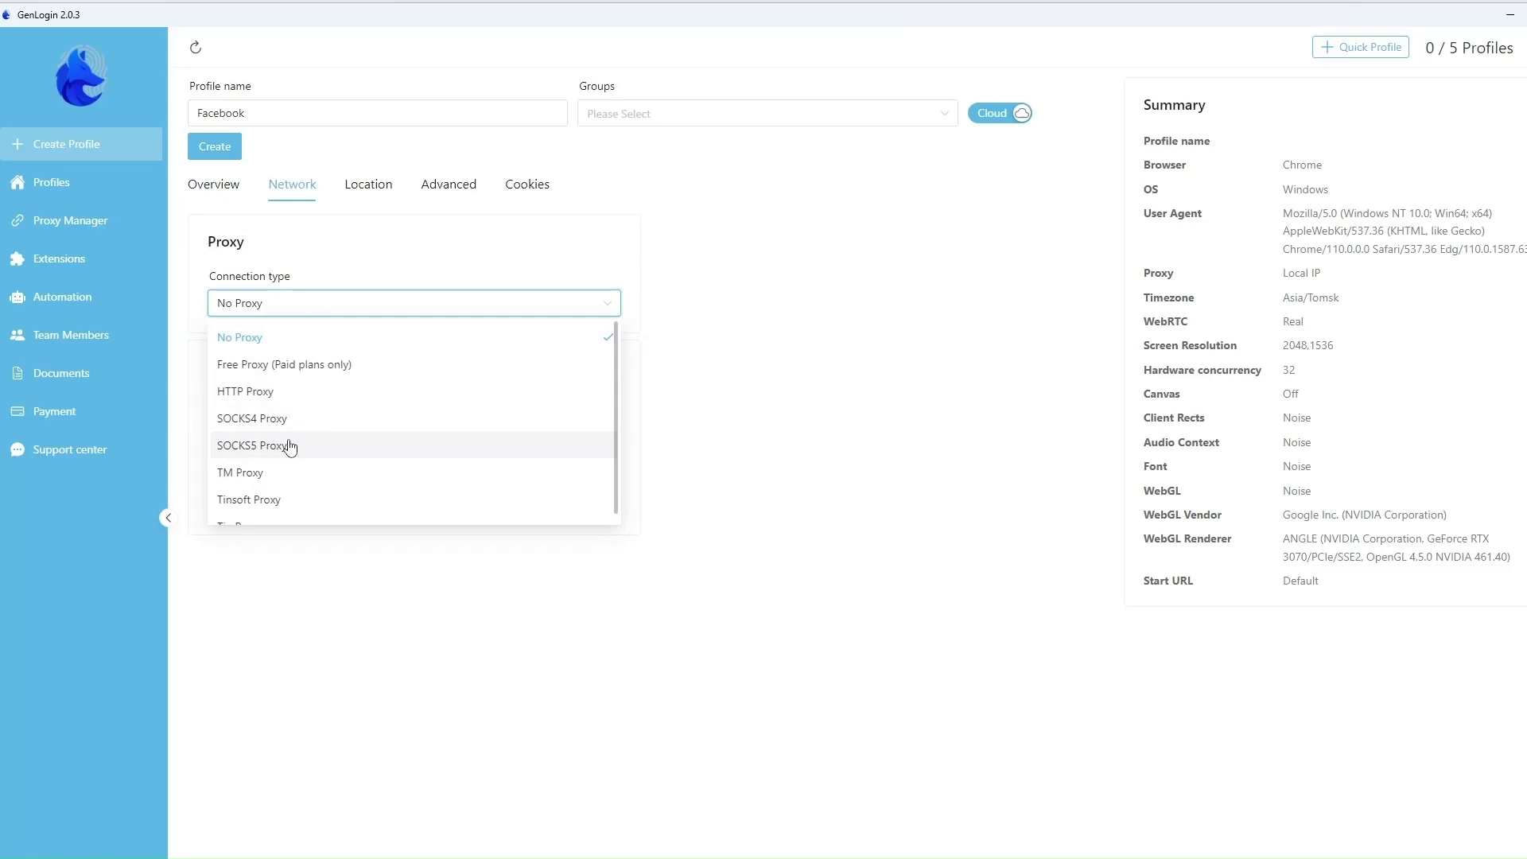
pyautogui.click(290, 447)
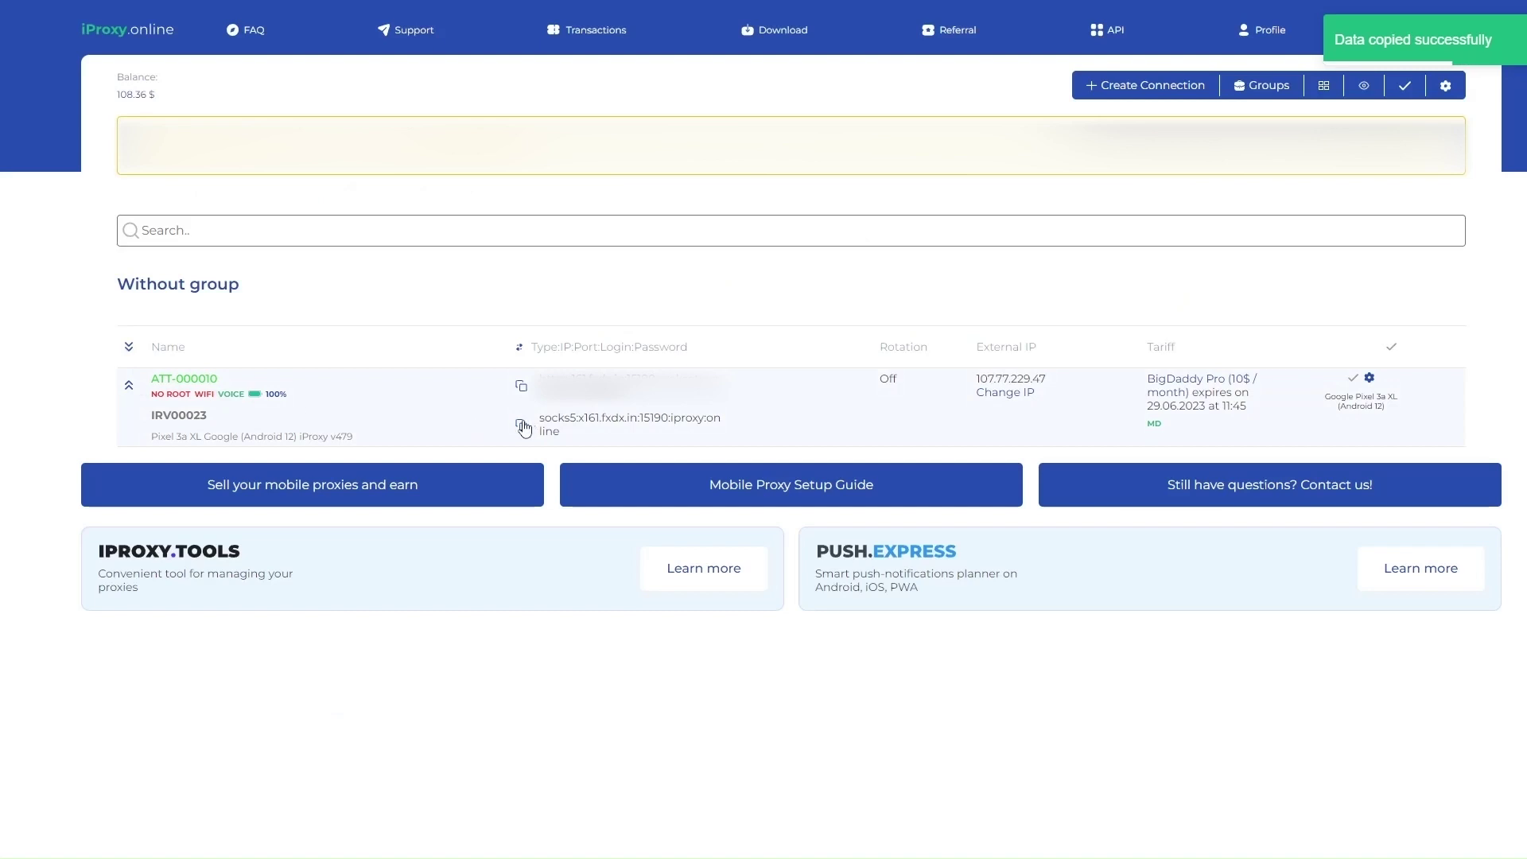
pyautogui.click(521, 425)
pyautogui.click(256, 389)
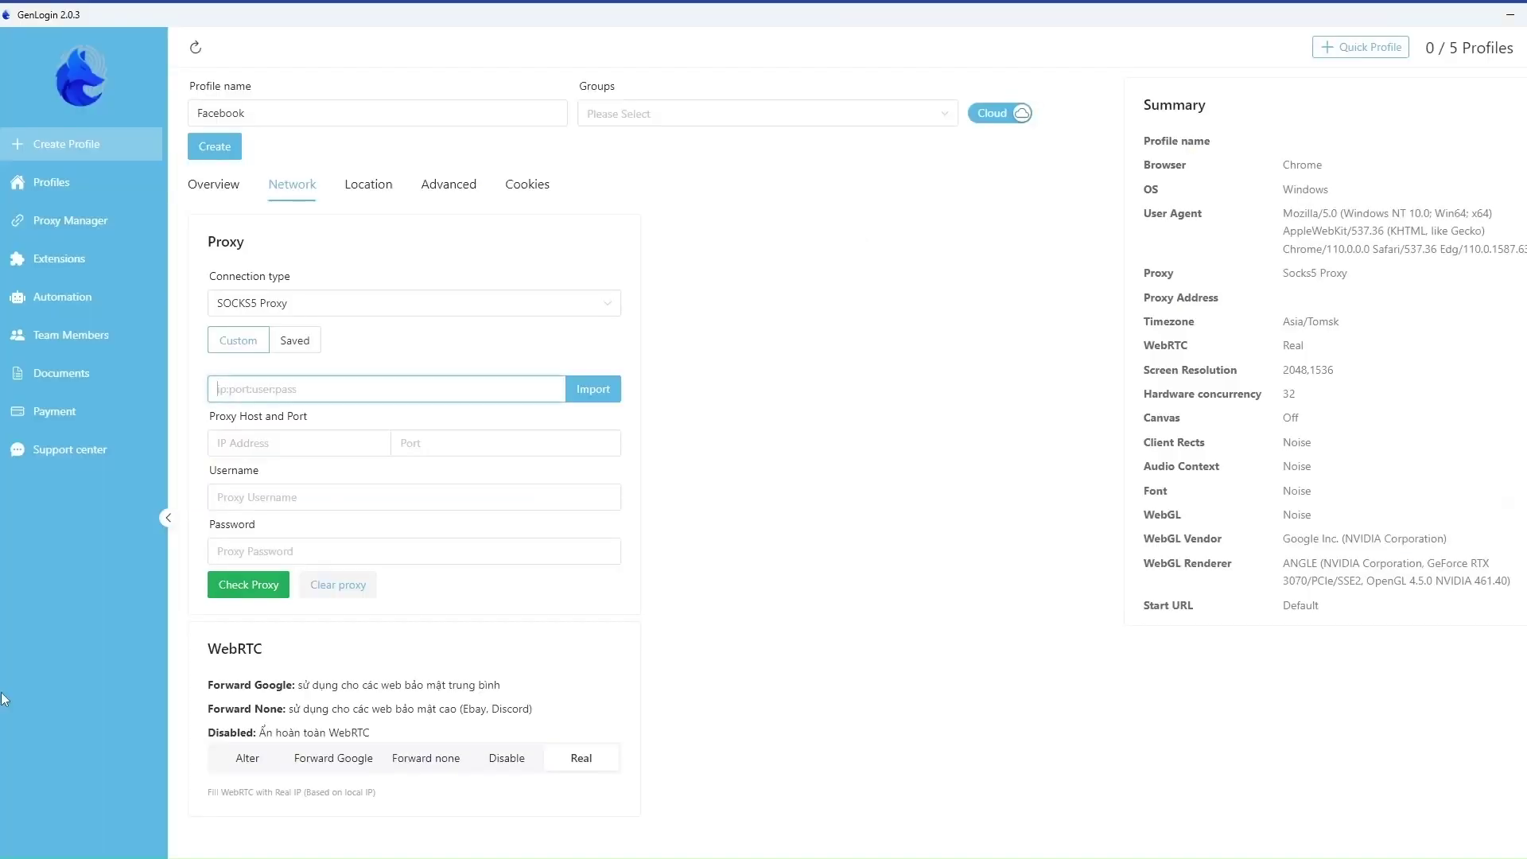
pyautogui.hotkey('ctrl', 'v')
pyautogui.moveTo(254, 389); pyautogui.dragTo(127, 390)
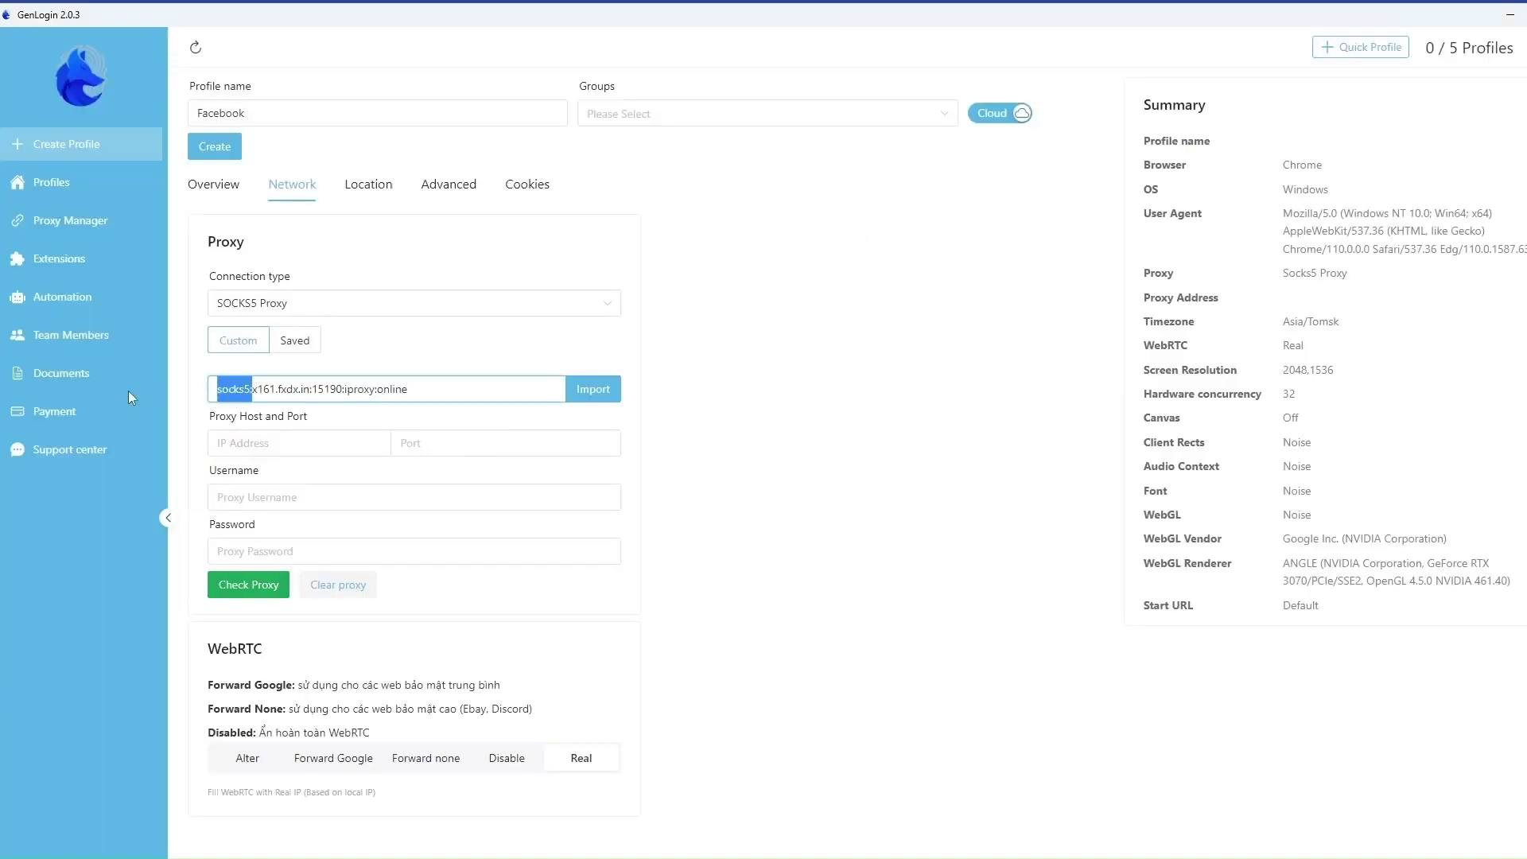
pyautogui.press('BackSpace')
pyautogui.click(617, 391)
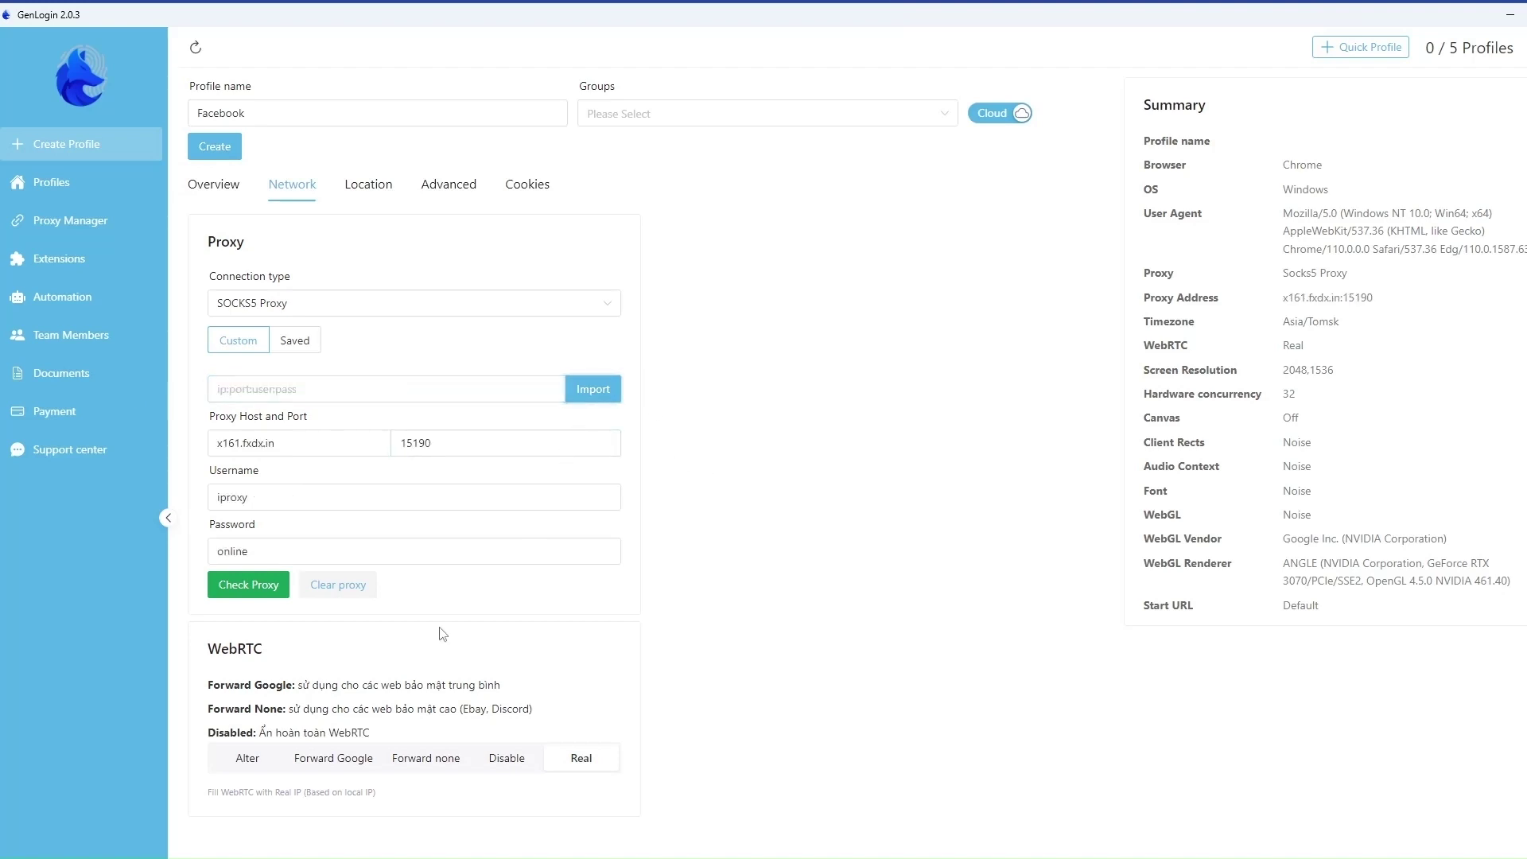
pyautogui.click(263, 589)
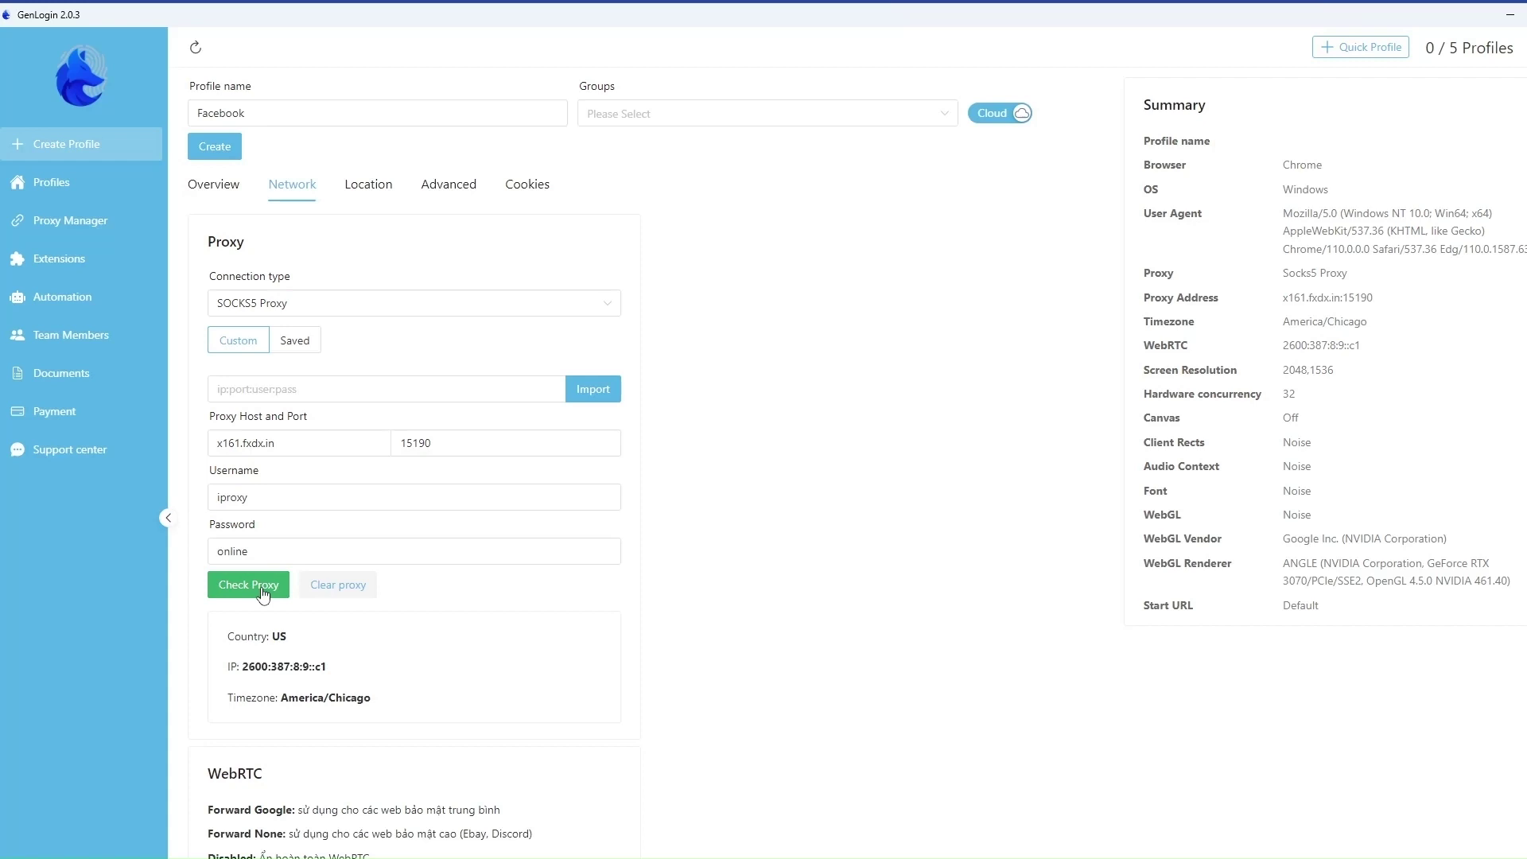
# Import the eleven saved Facebook cookies from the file and create the profile
pyautogui.click(529, 188)
pyautogui.click(494, 255)
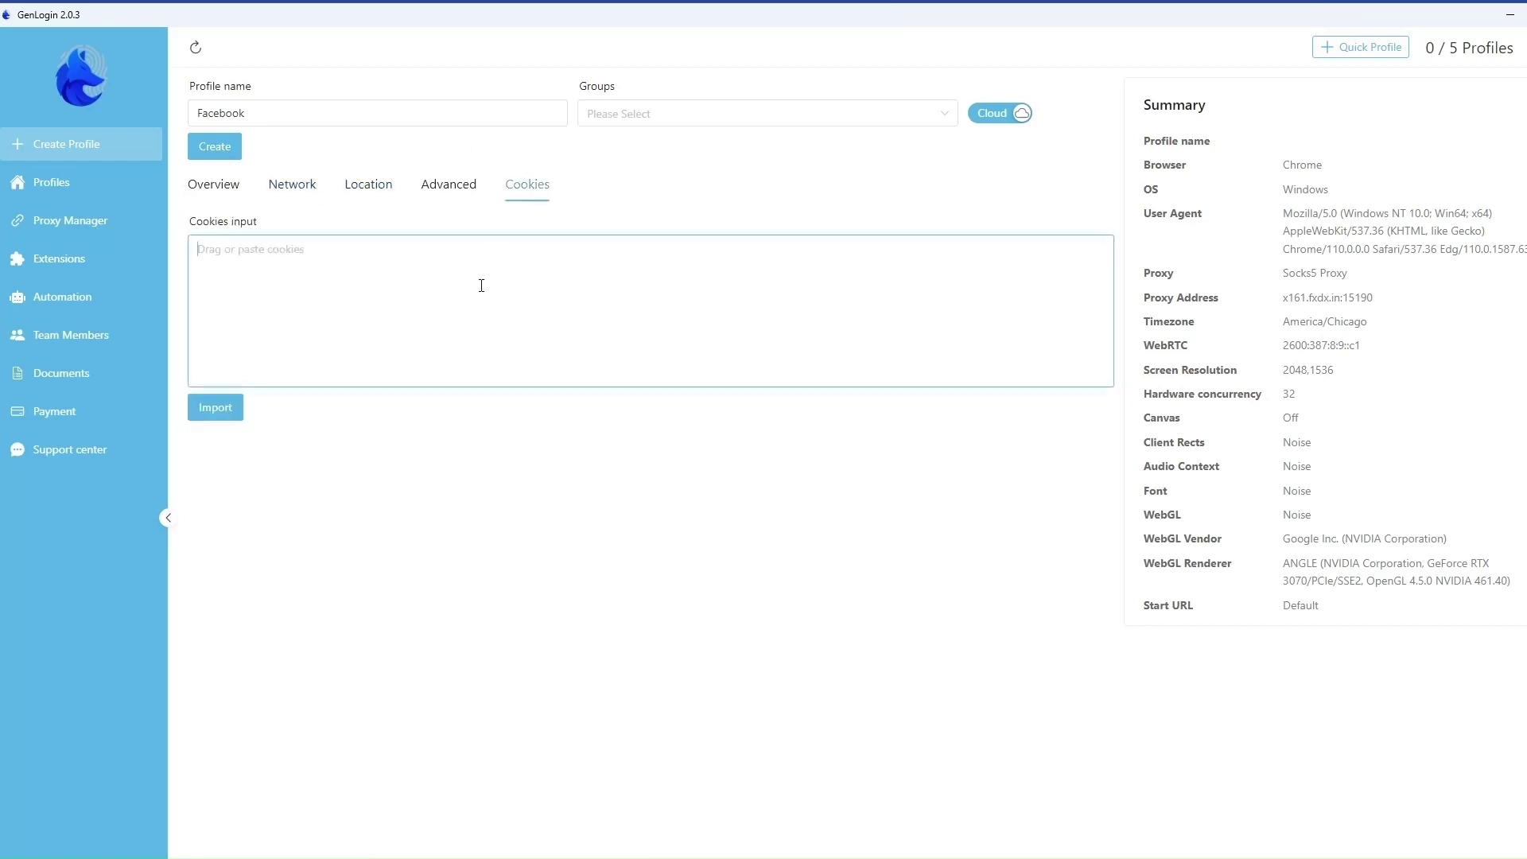
pyautogui.hotkey('alt', 'Tab')
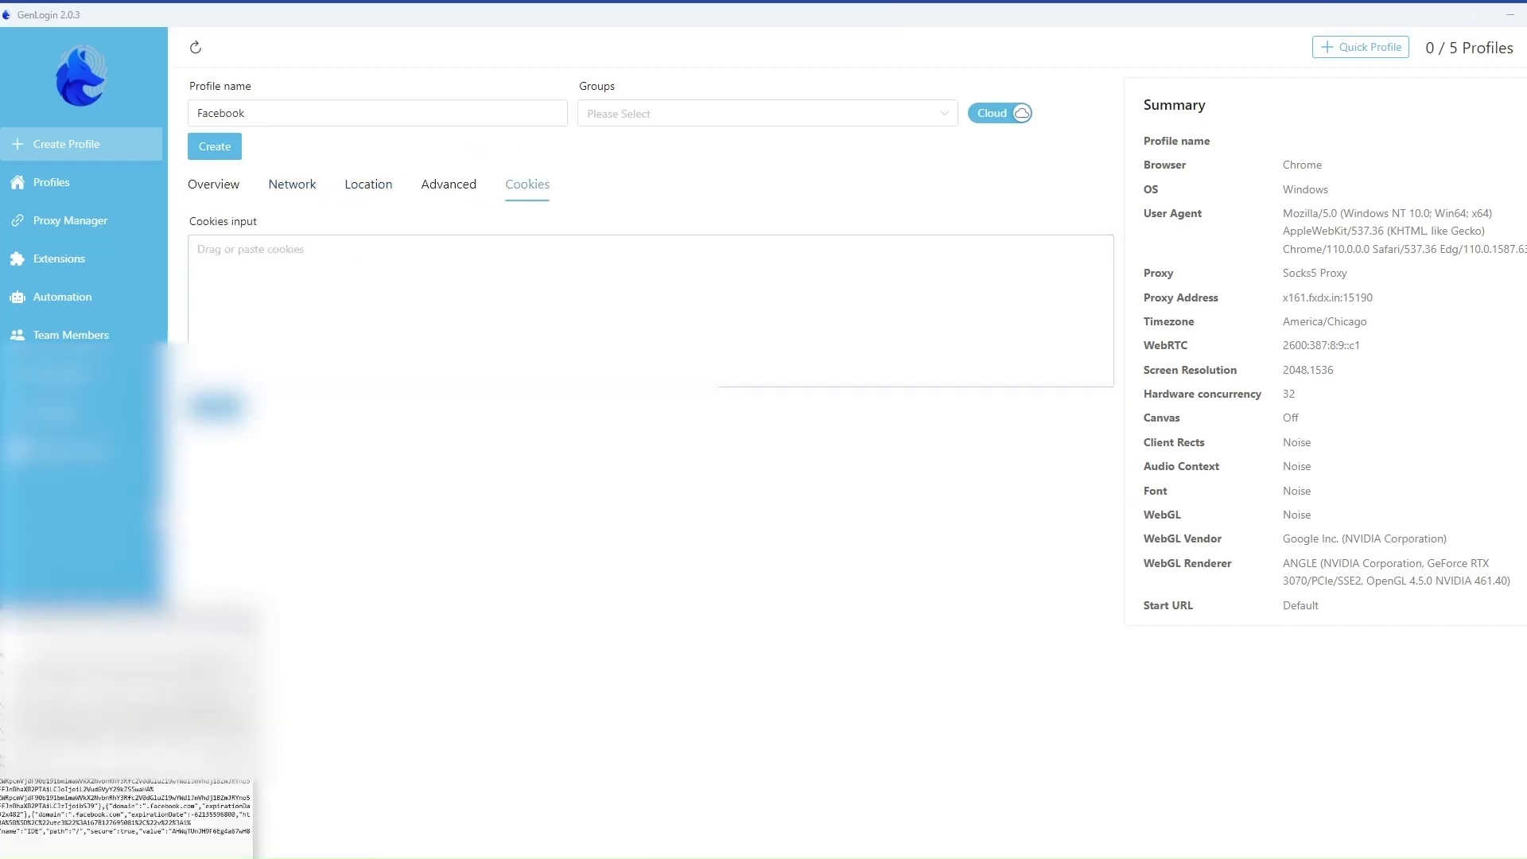
pyautogui.moveTo(12, 450); pyautogui.dragTo(613, 696)
pyautogui.hotkey('ctrl', 'c')
pyautogui.hotkey('alt', 'Tab')
pyautogui.hotkey('ctrl', 'v')
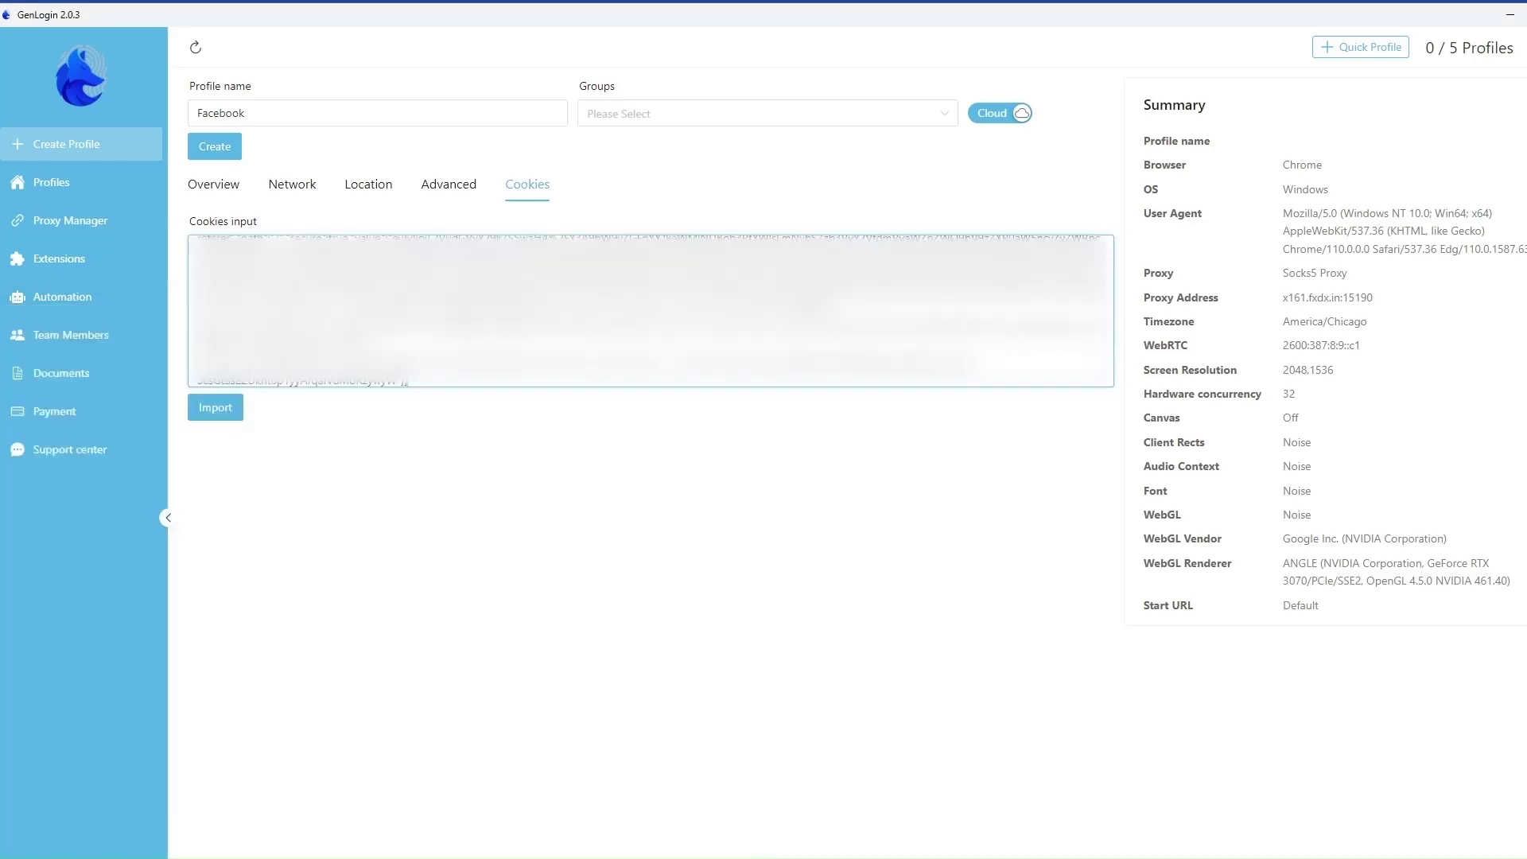
pyautogui.click(213, 405)
pyautogui.click(213, 149)
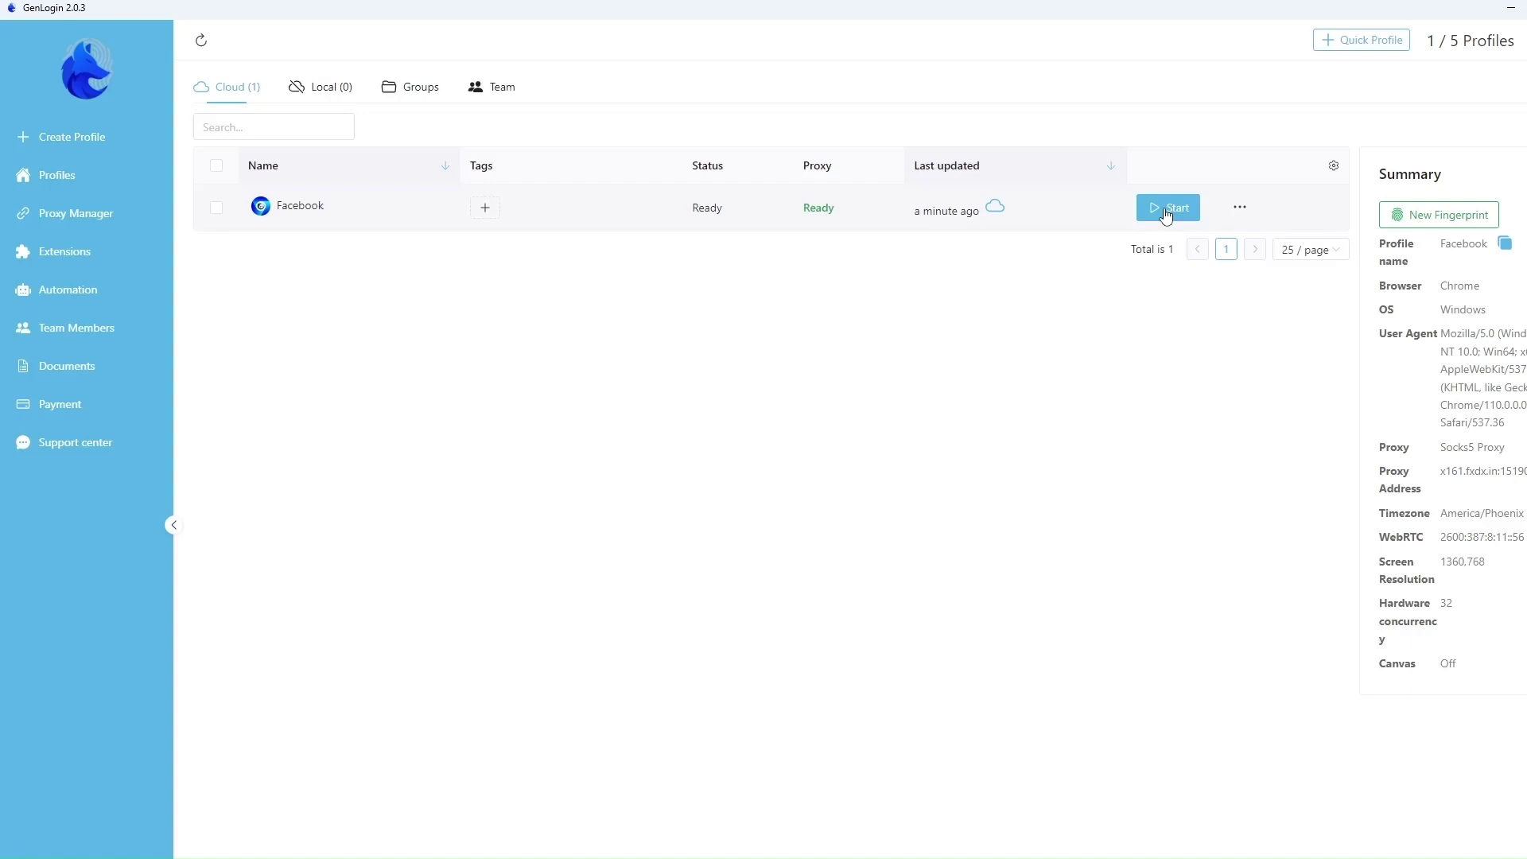
# Launch the Facebook profile and check its IP on whoer.net, showing Los Angeles
pyautogui.click(1166, 215)
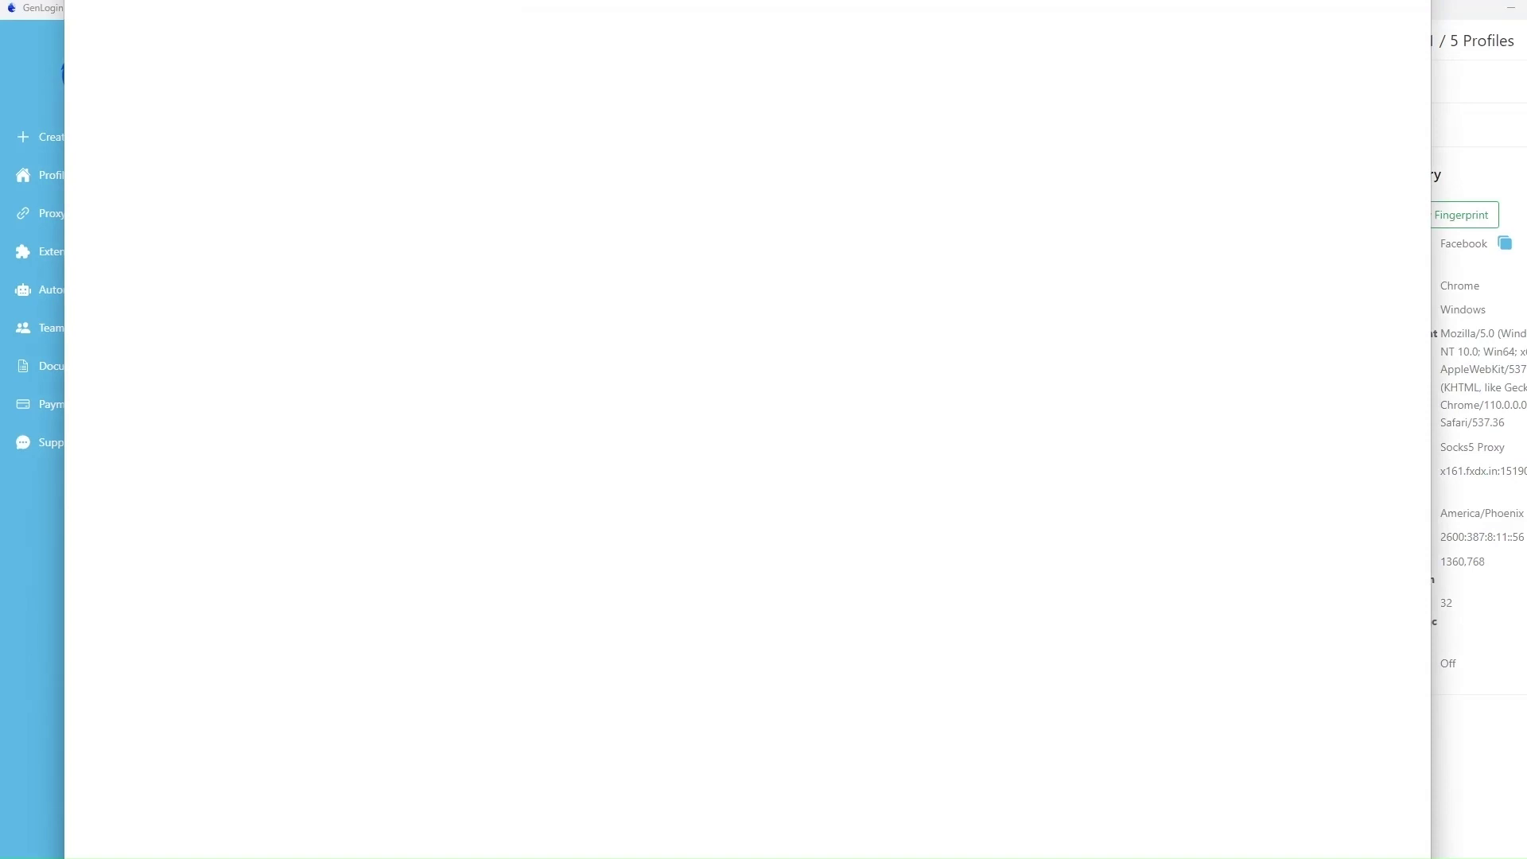
pyautogui.write('whoer.net')
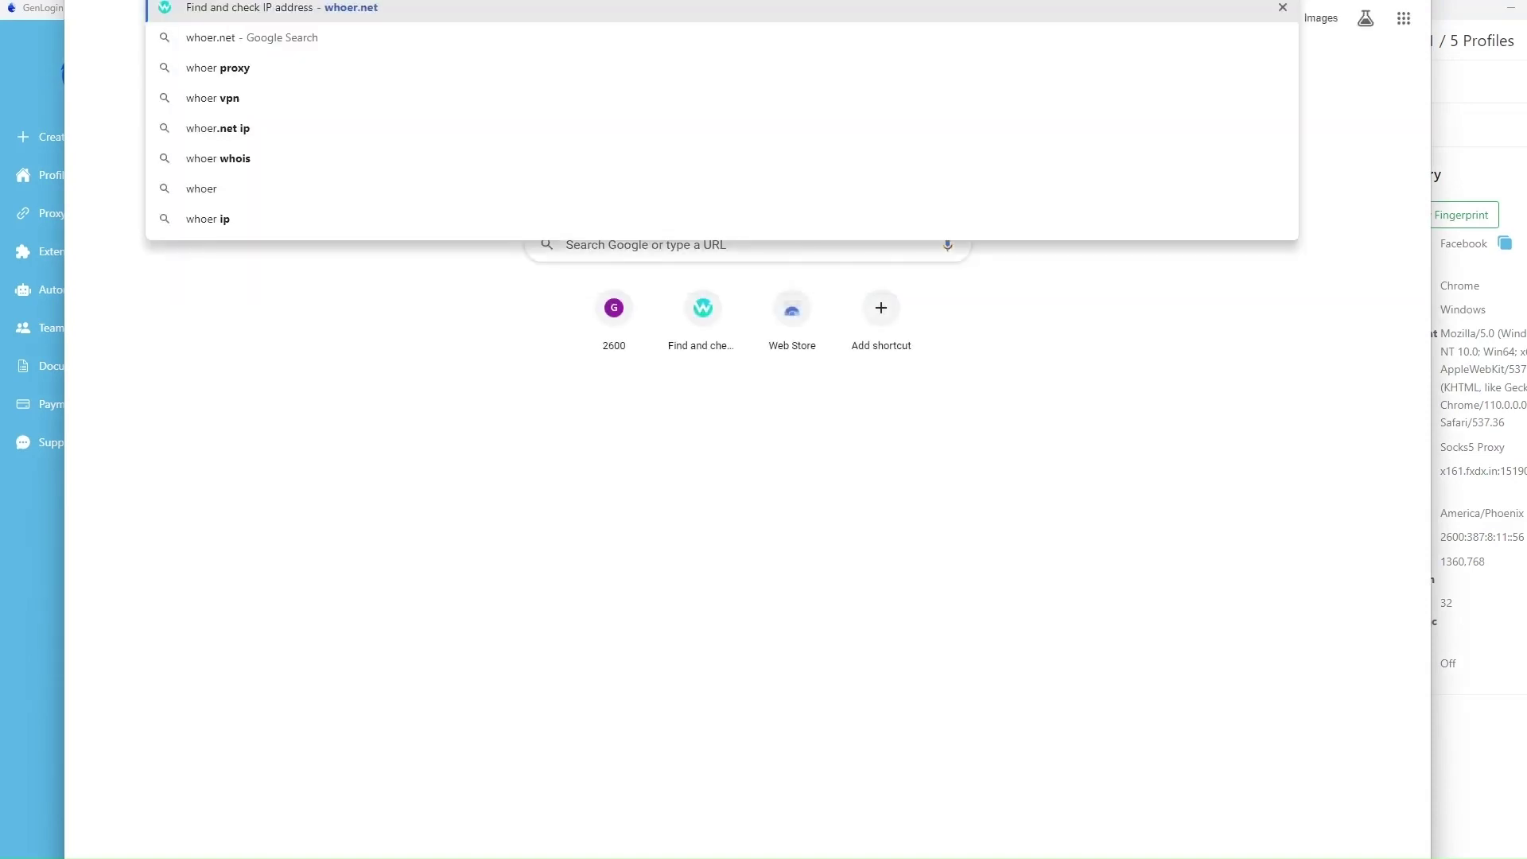
pyautogui.press('Return')
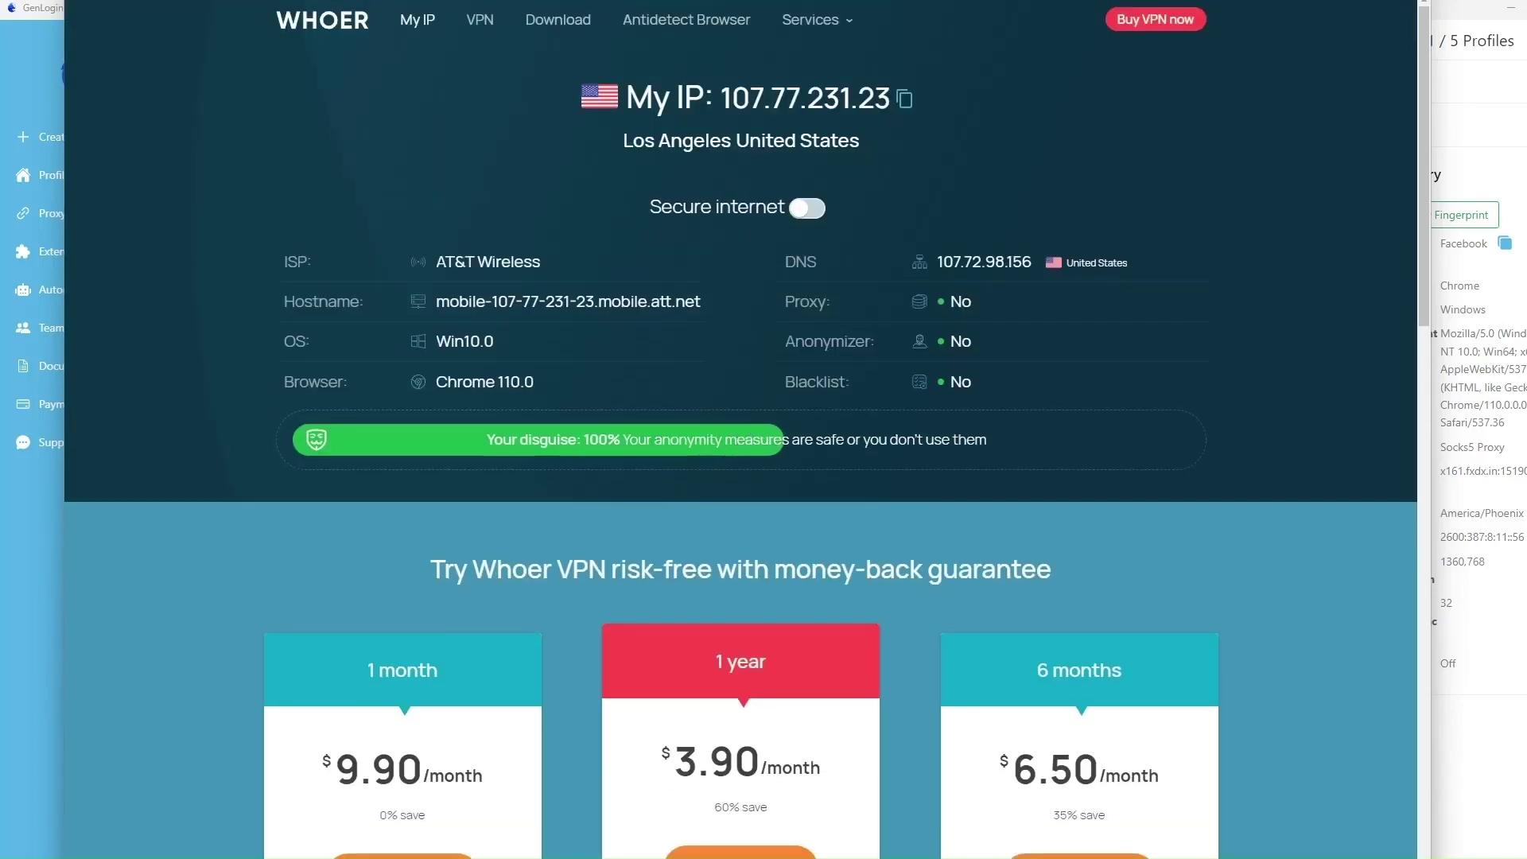
# Check the browser fingerprint on iphey.com, which rates it Trustworthy
pyautogui.hotkey('ctrl', 't')
pyautogui.write('iphey')
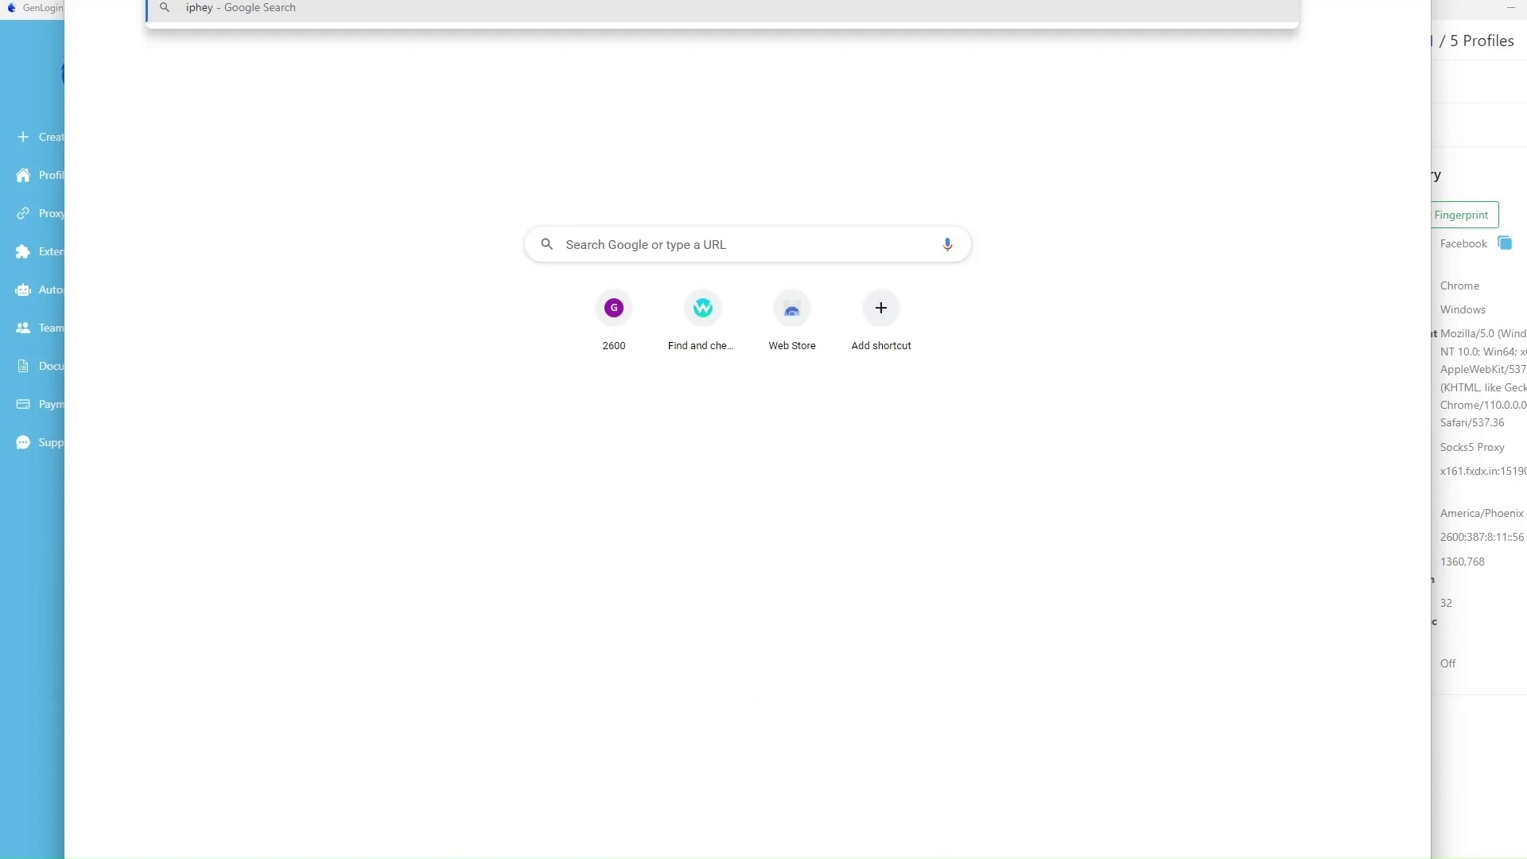
pyautogui.write('.com')
pyautogui.press('Return')
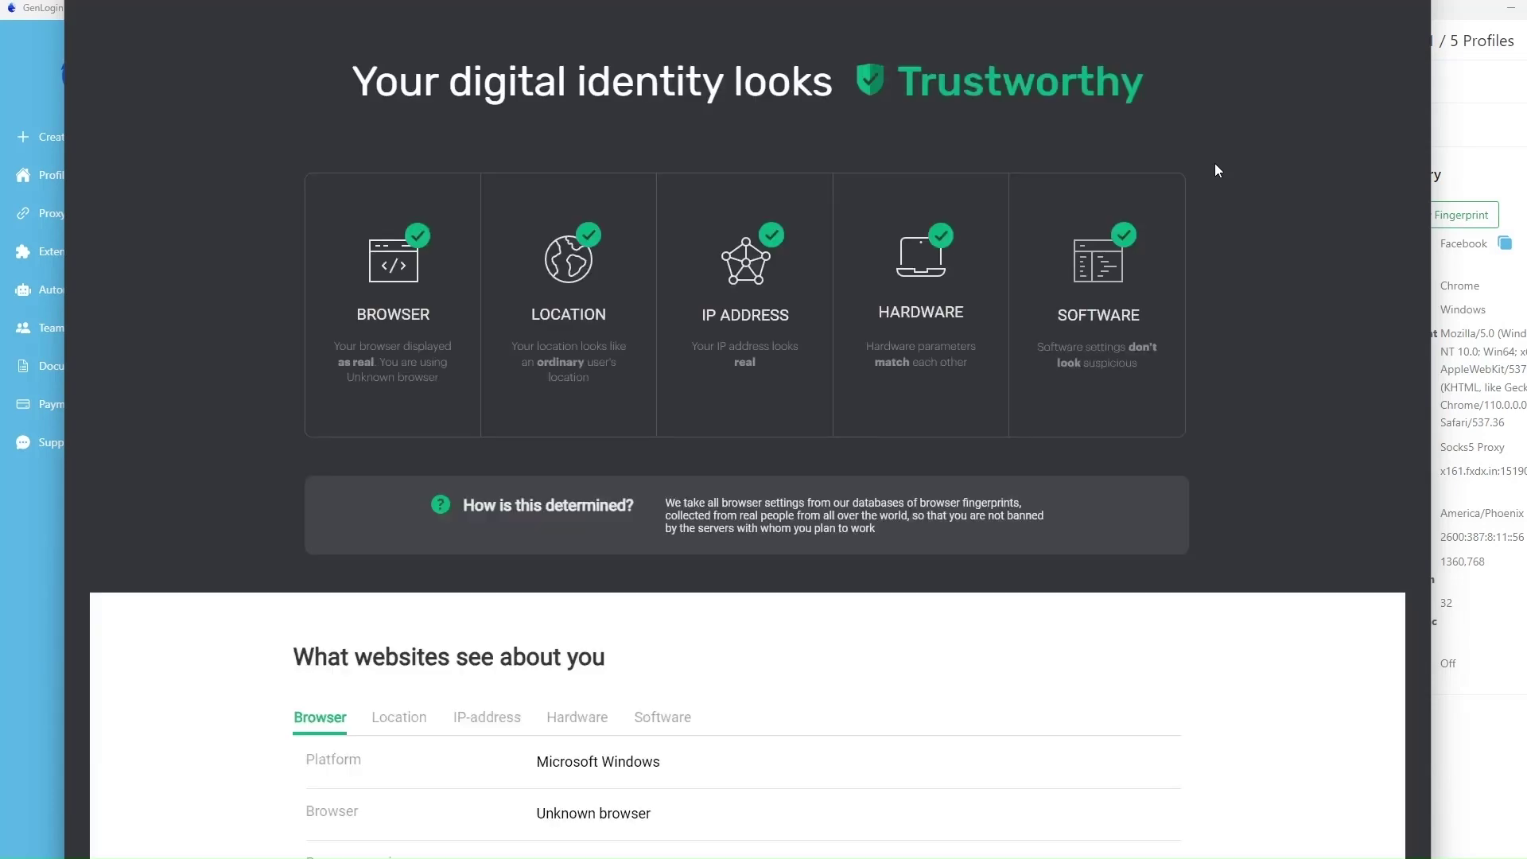
# Open Facebook in a new tab and confirm the account is already logged in
pyautogui.hotkey('ctrl', 't')
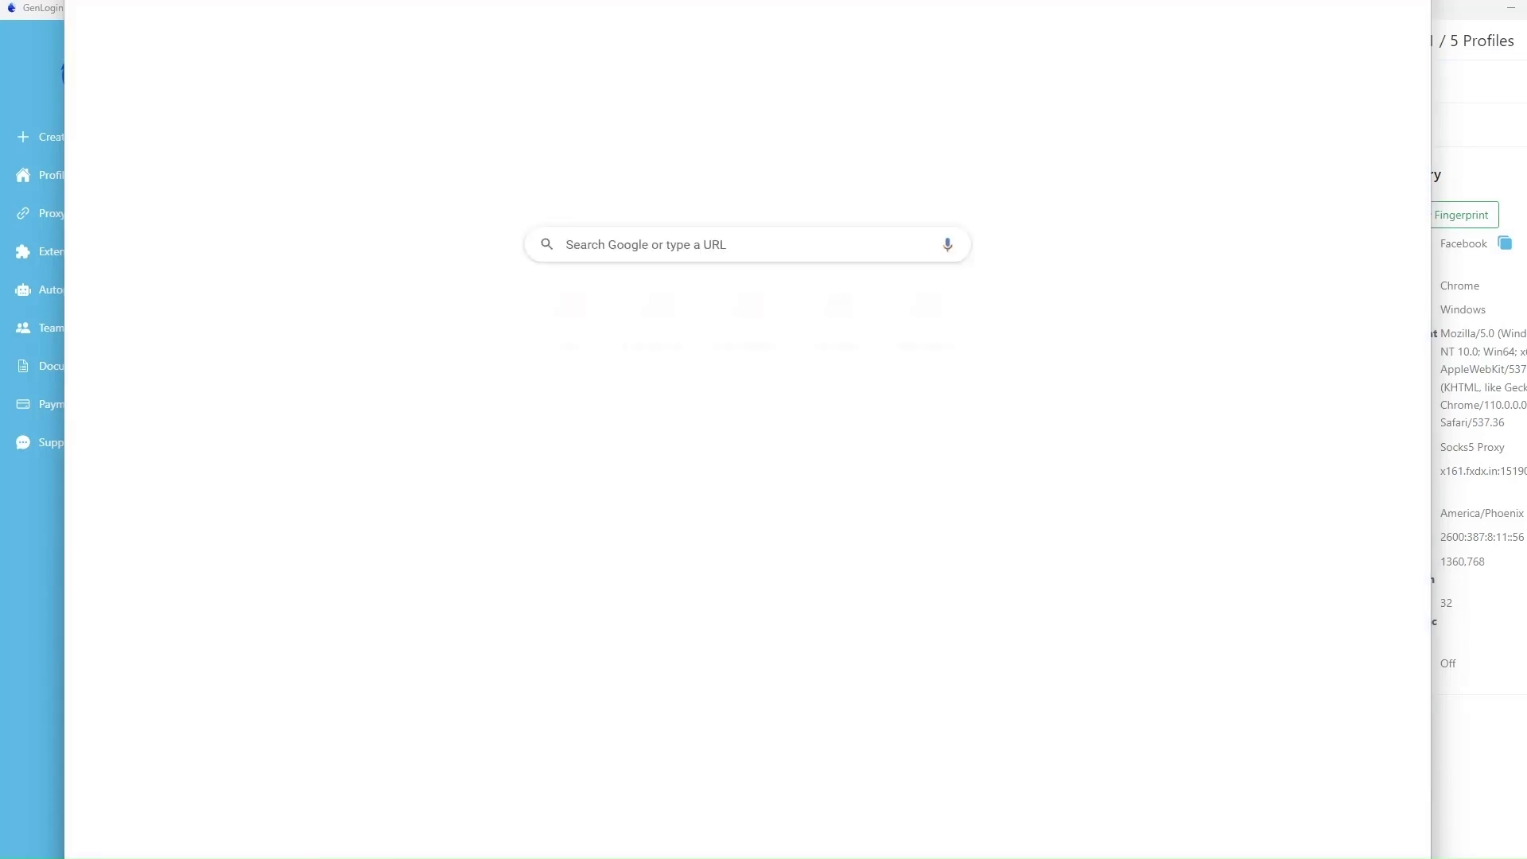
pyautogui.write('facebook.c')
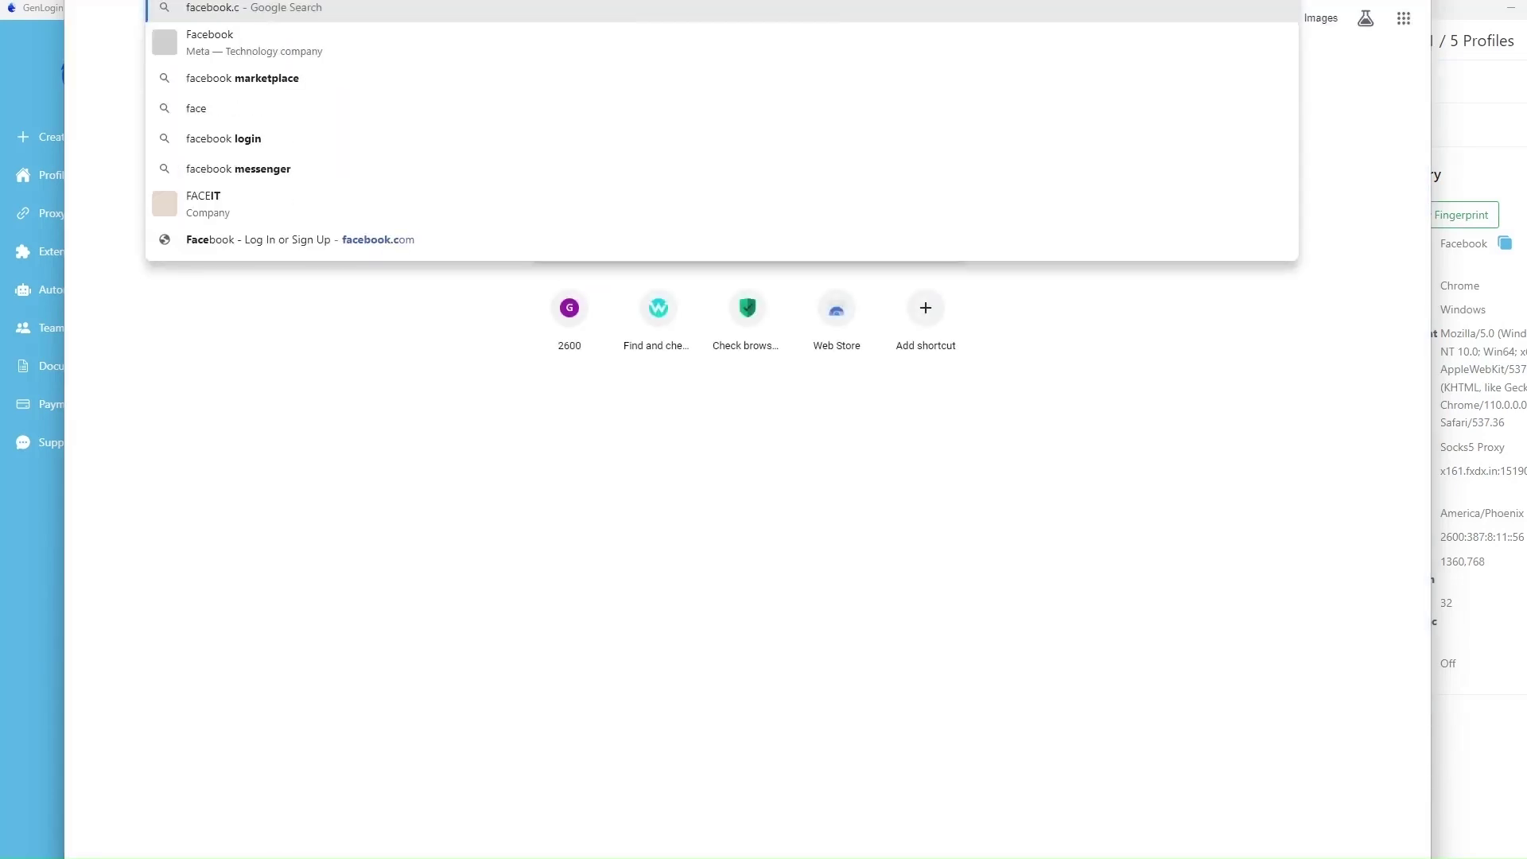
pyautogui.press('Return')
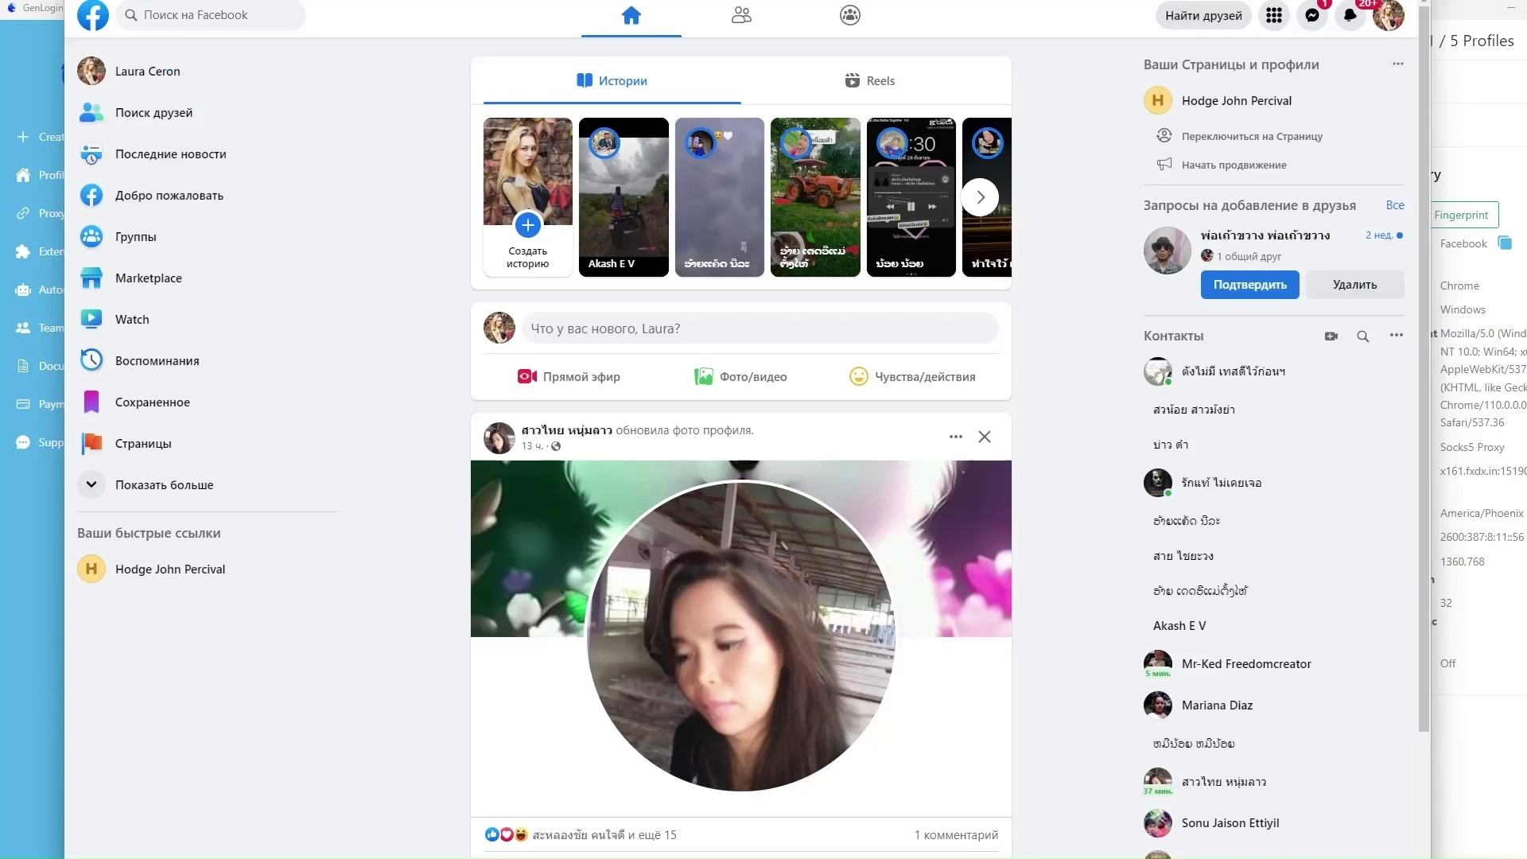
pyautogui.scroll(-5, 1096, 666)
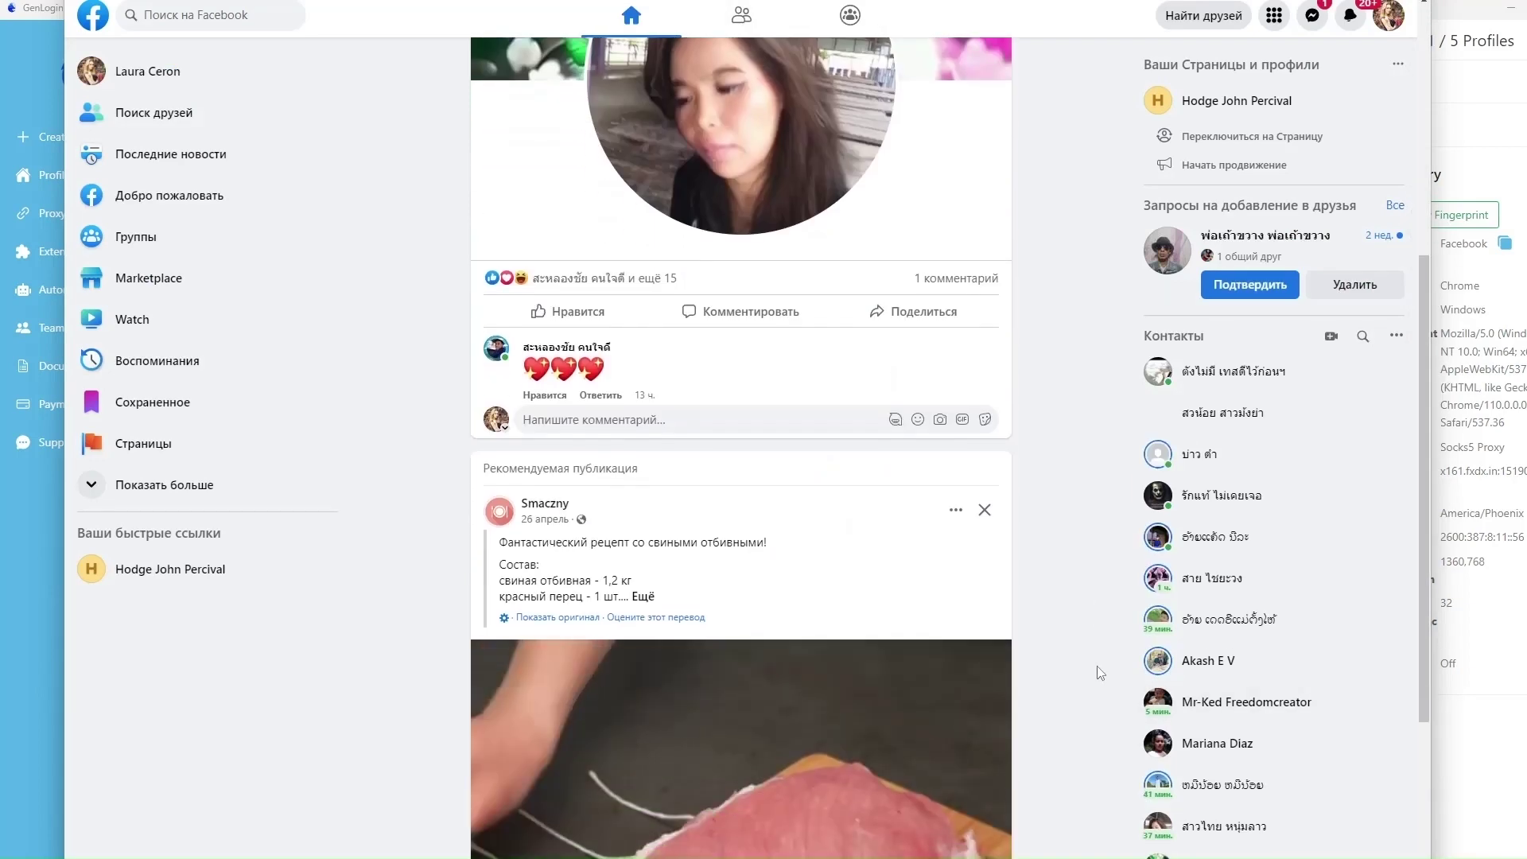
pyautogui.scroll(5, 1096, 666)
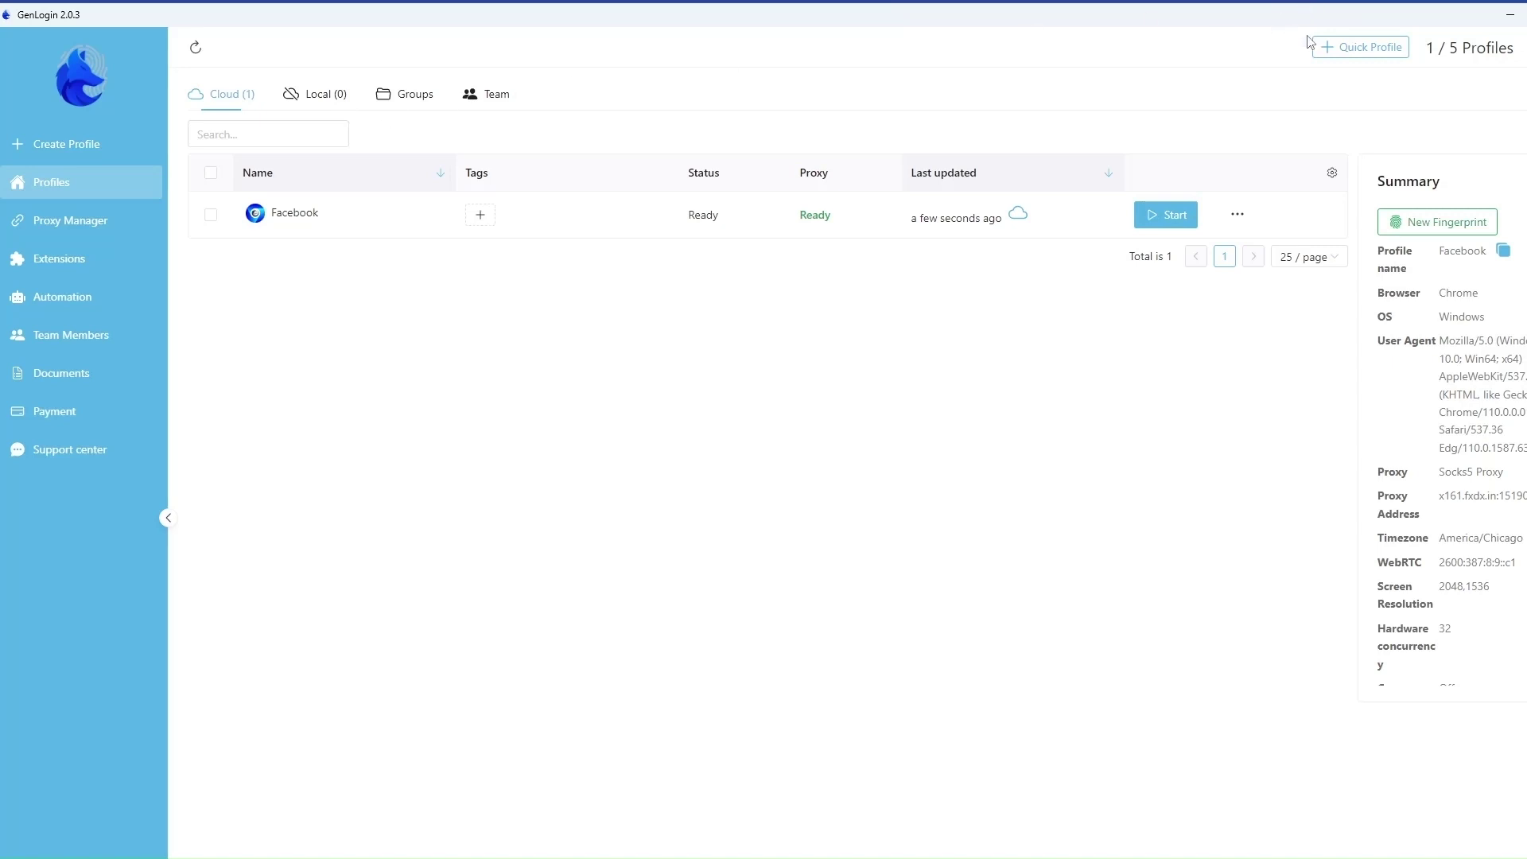
# Create one quick Chrome profile, bell-twelve, and review its settings before returning to Profiles
pyautogui.click(1373, 49)
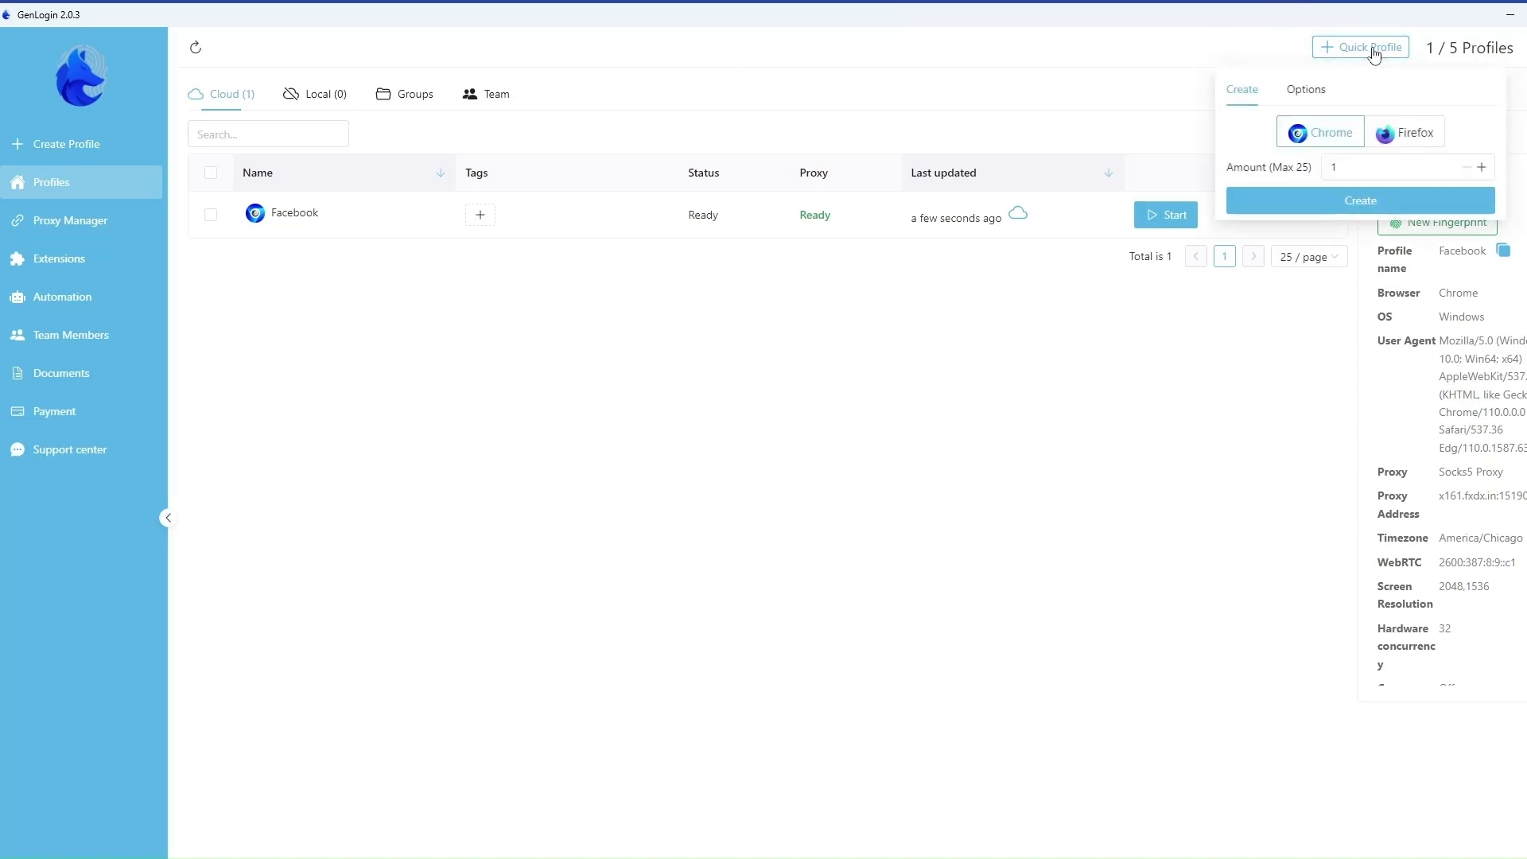
pyautogui.click(1318, 202)
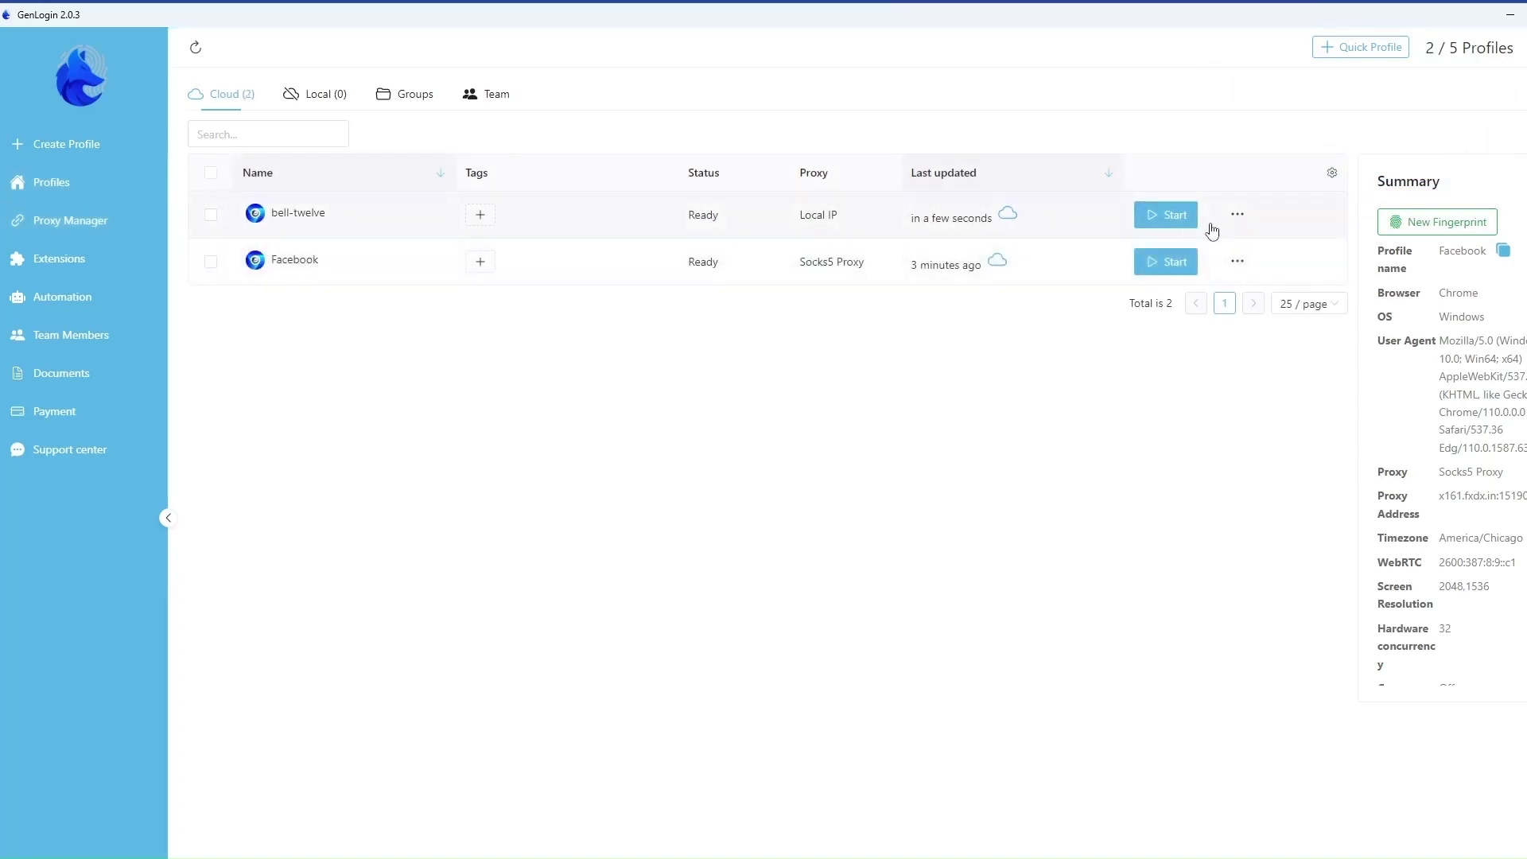
pyautogui.click(1237, 213)
pyautogui.click(1219, 238)
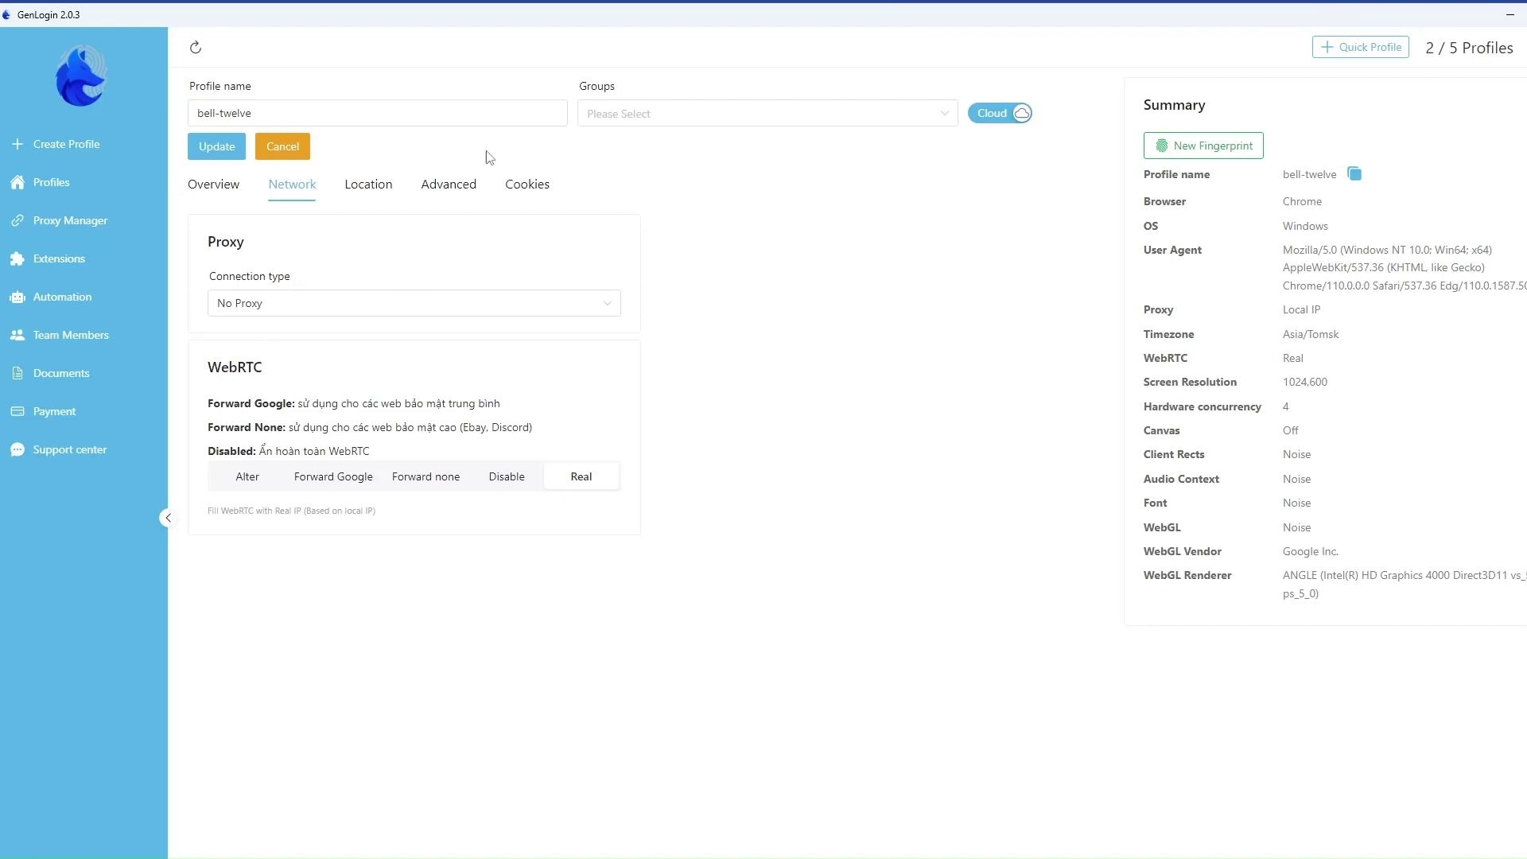
pyautogui.click(54, 191)
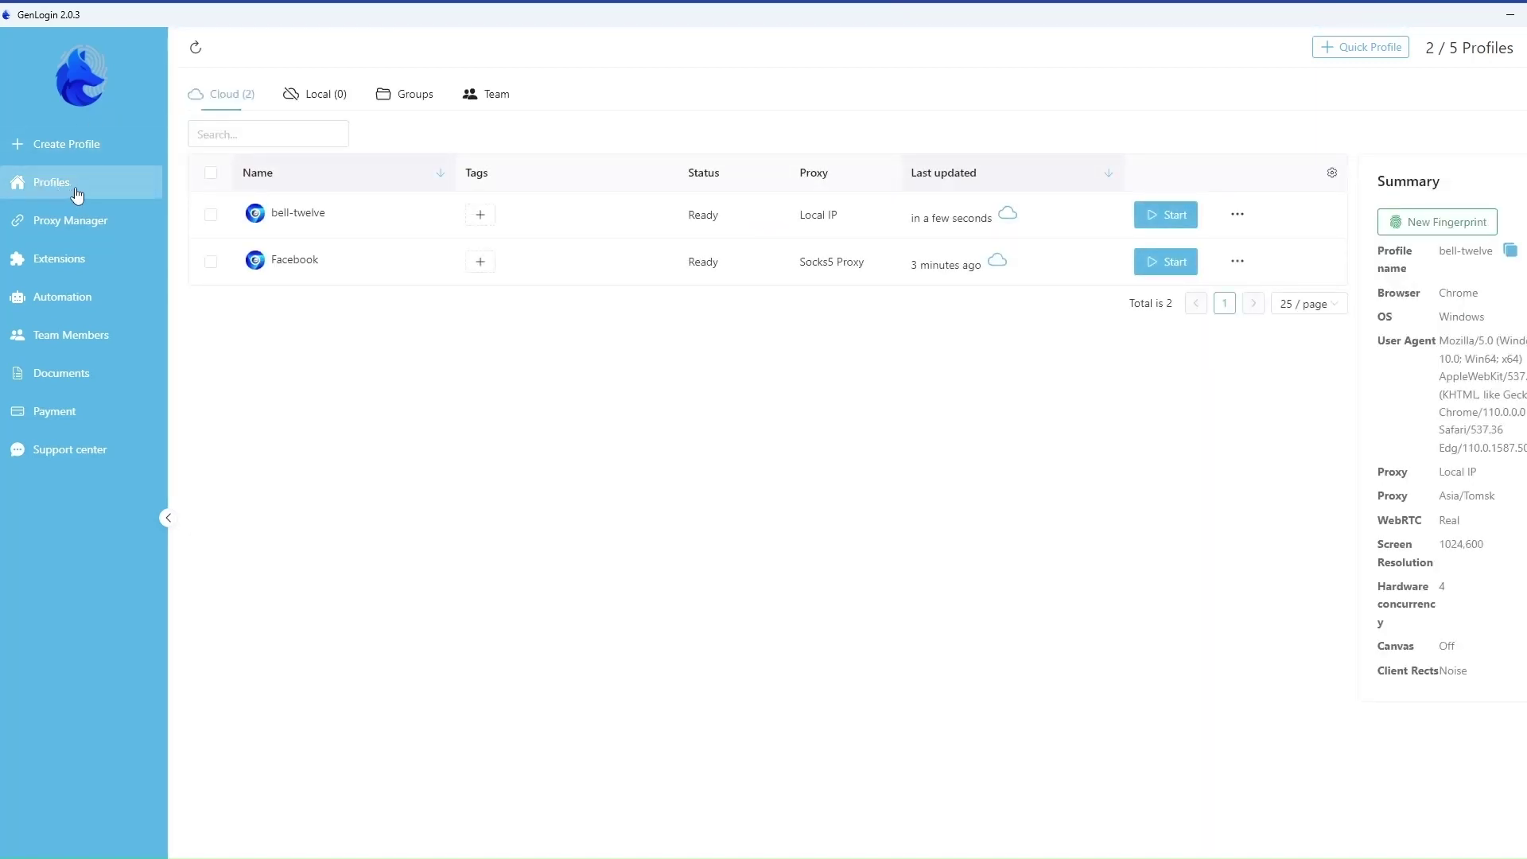
pyautogui.click(1237, 262)
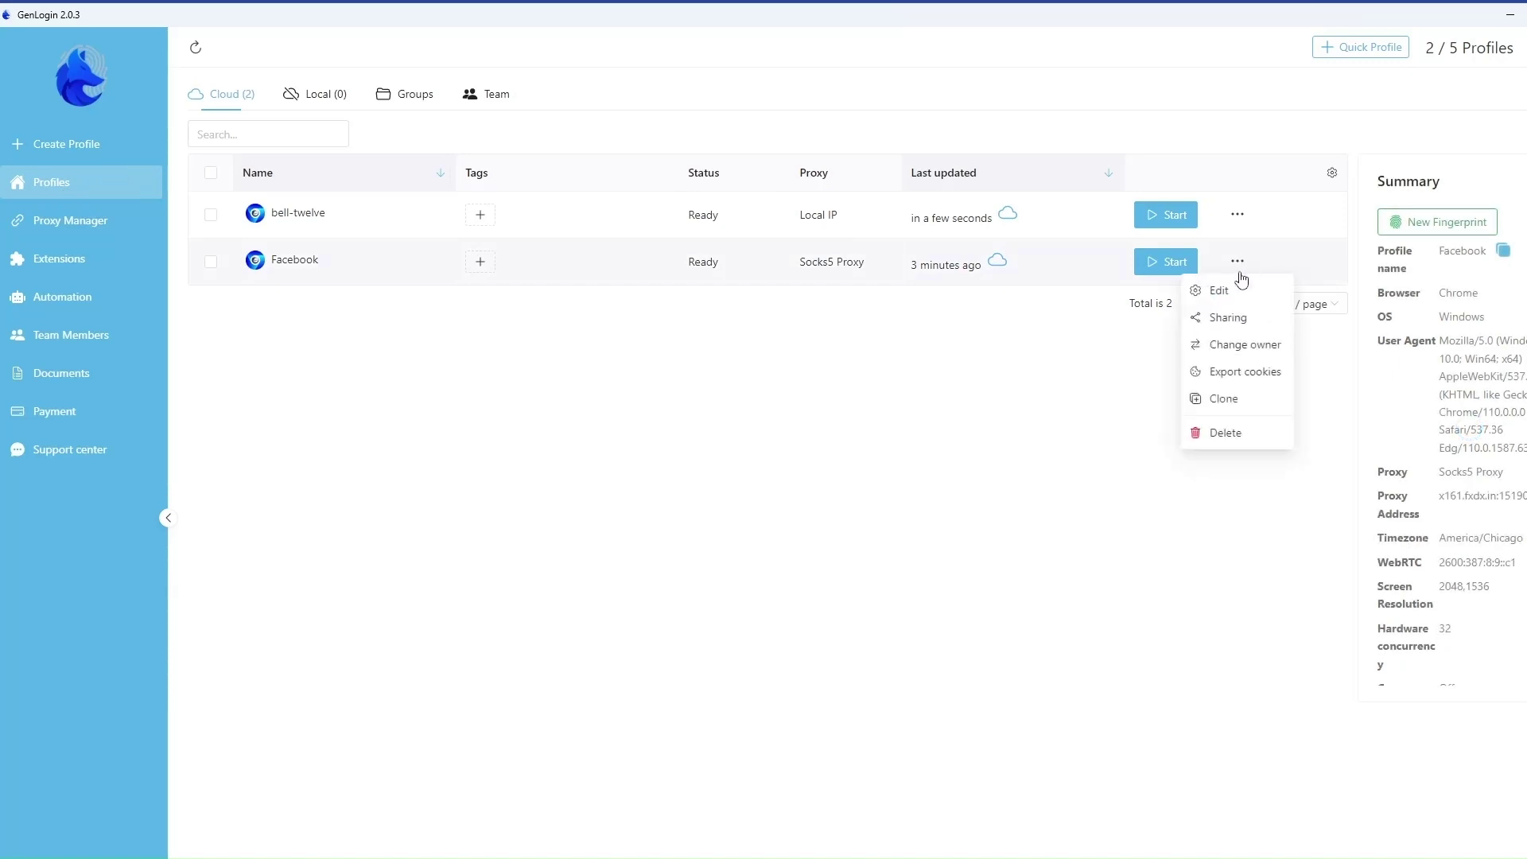
pyautogui.click(1228, 318)
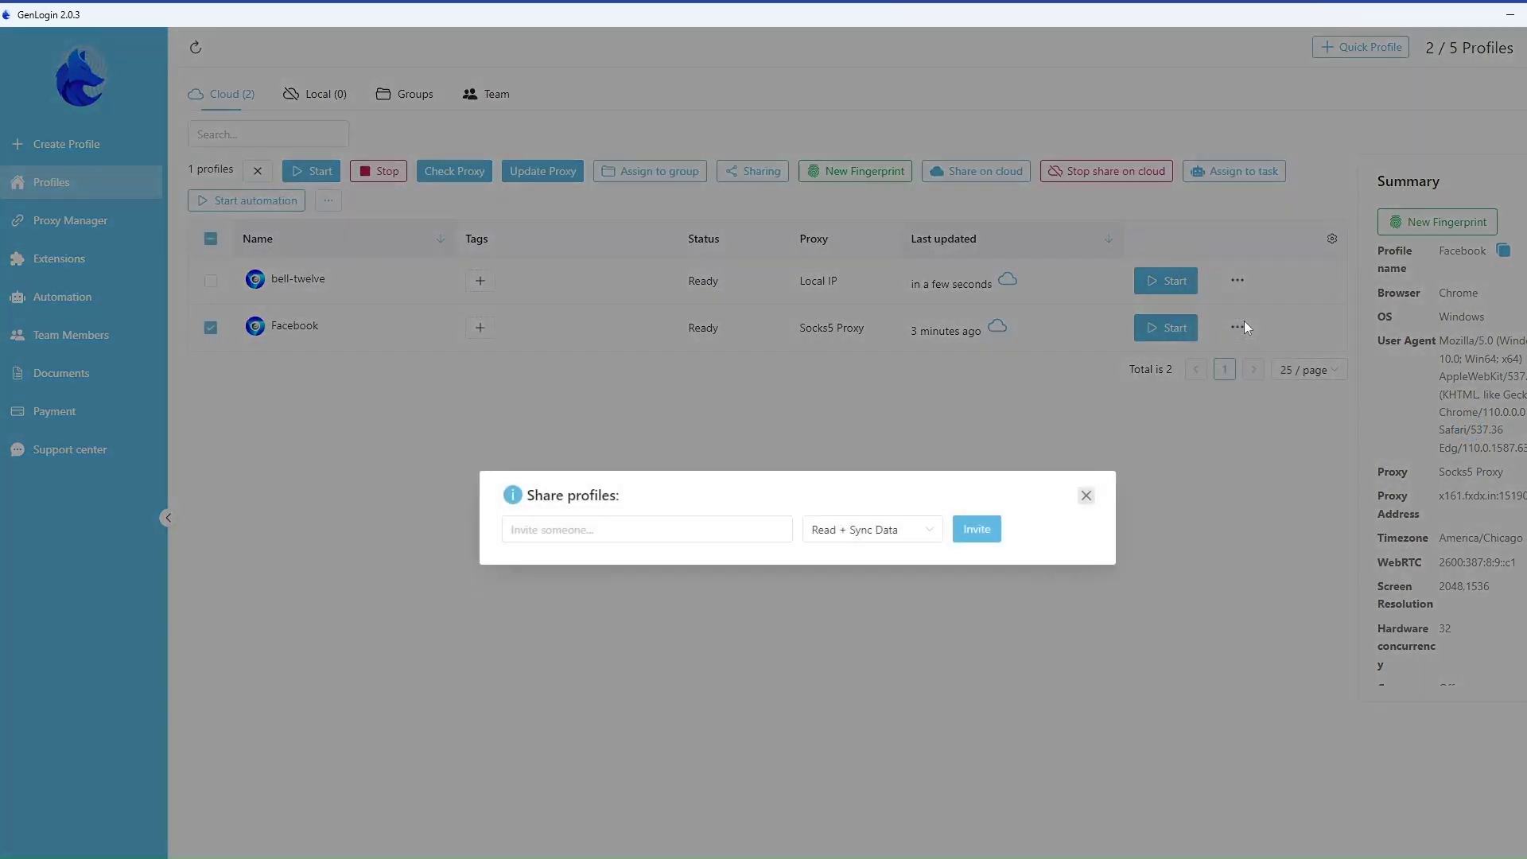
pyautogui.click(848, 533)
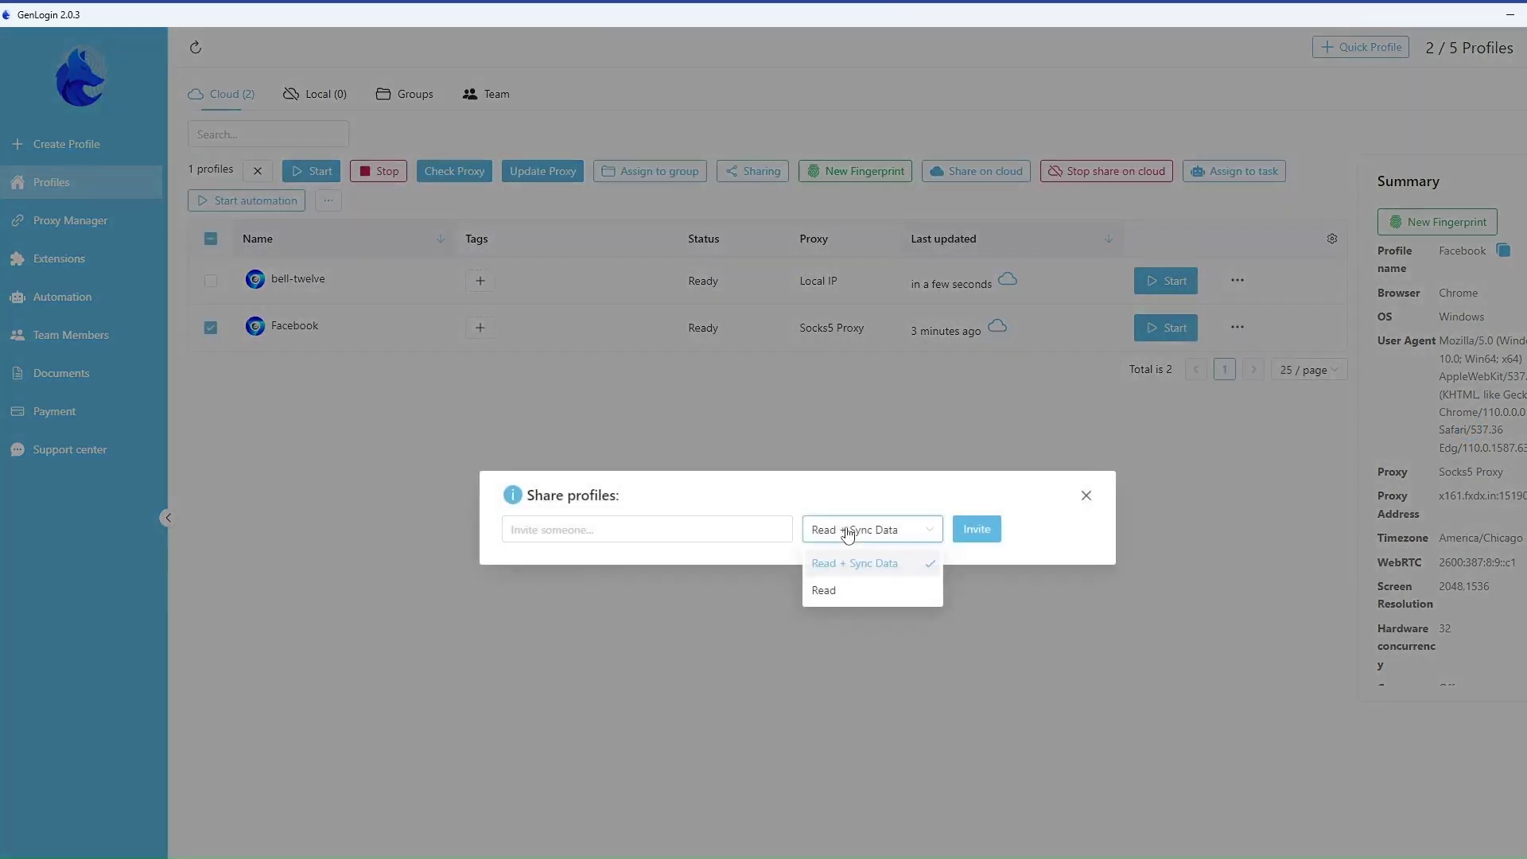
pyautogui.click(852, 586)
pyautogui.click(863, 537)
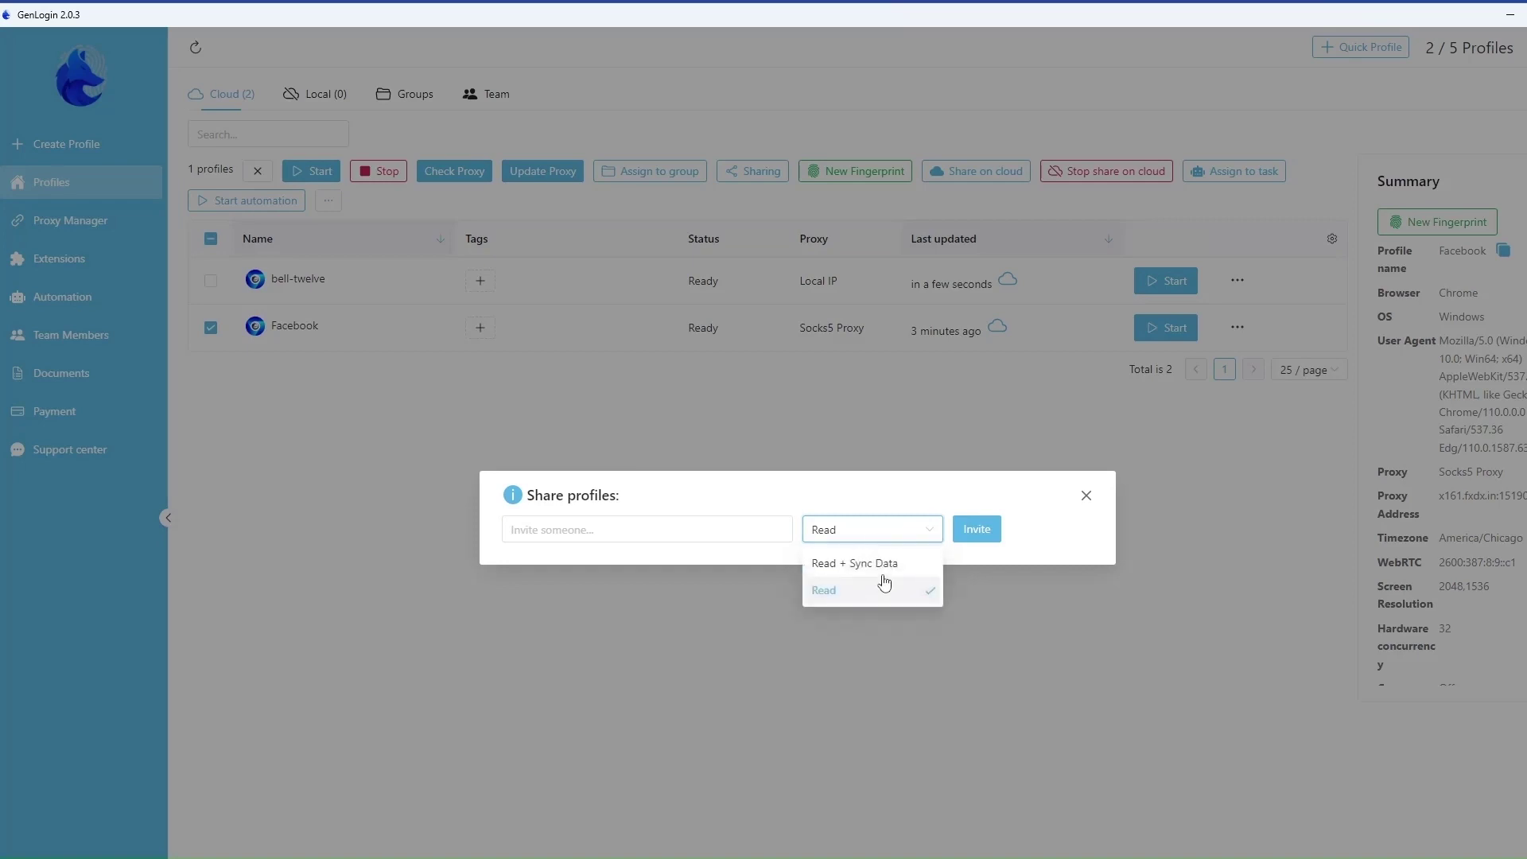
pyautogui.click(879, 562)
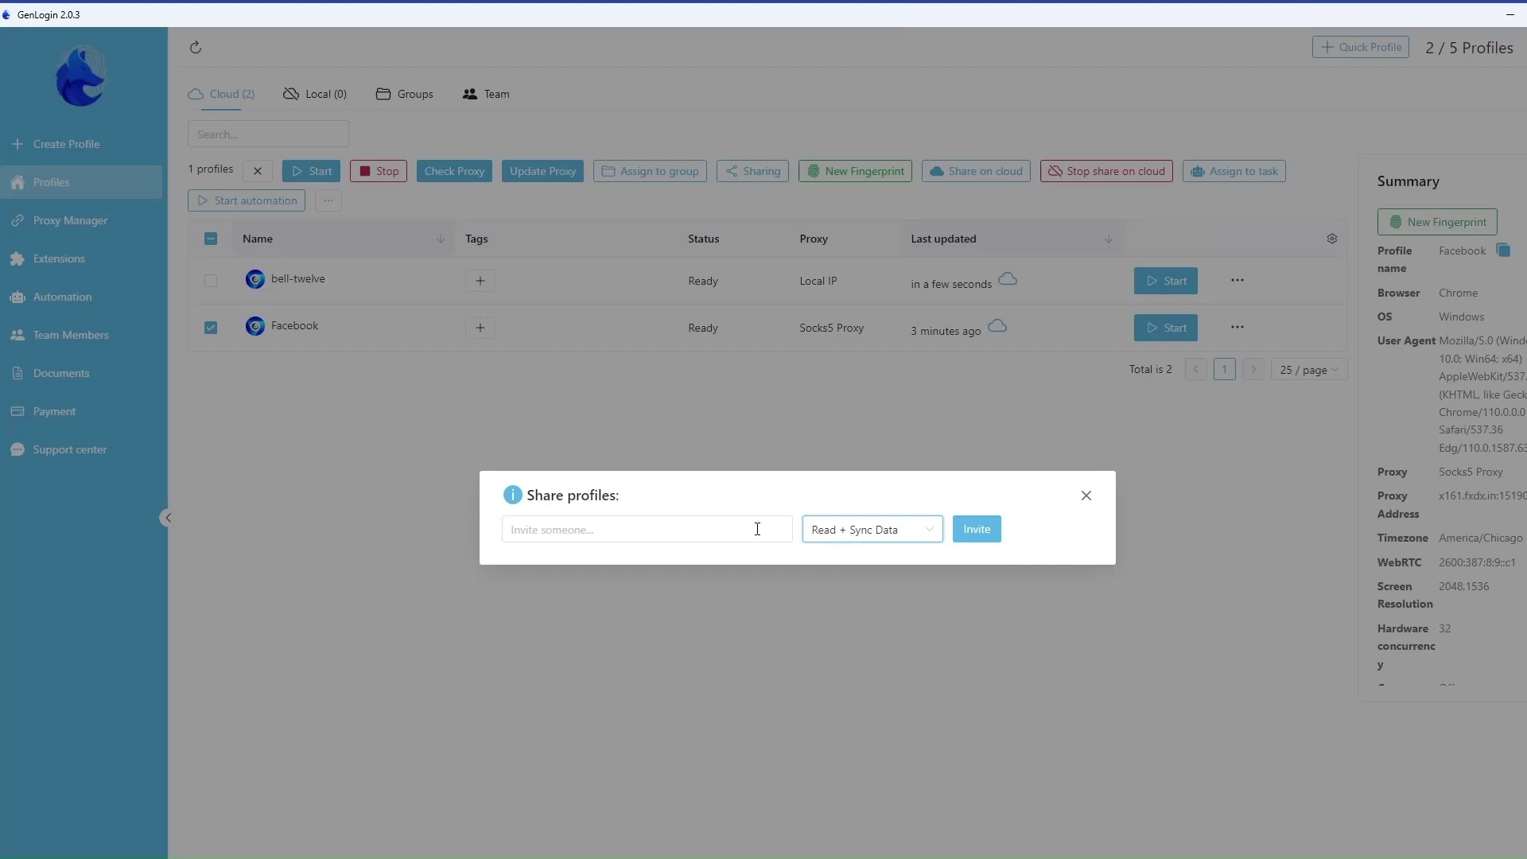
pyautogui.click(1084, 497)
pyautogui.click(1238, 327)
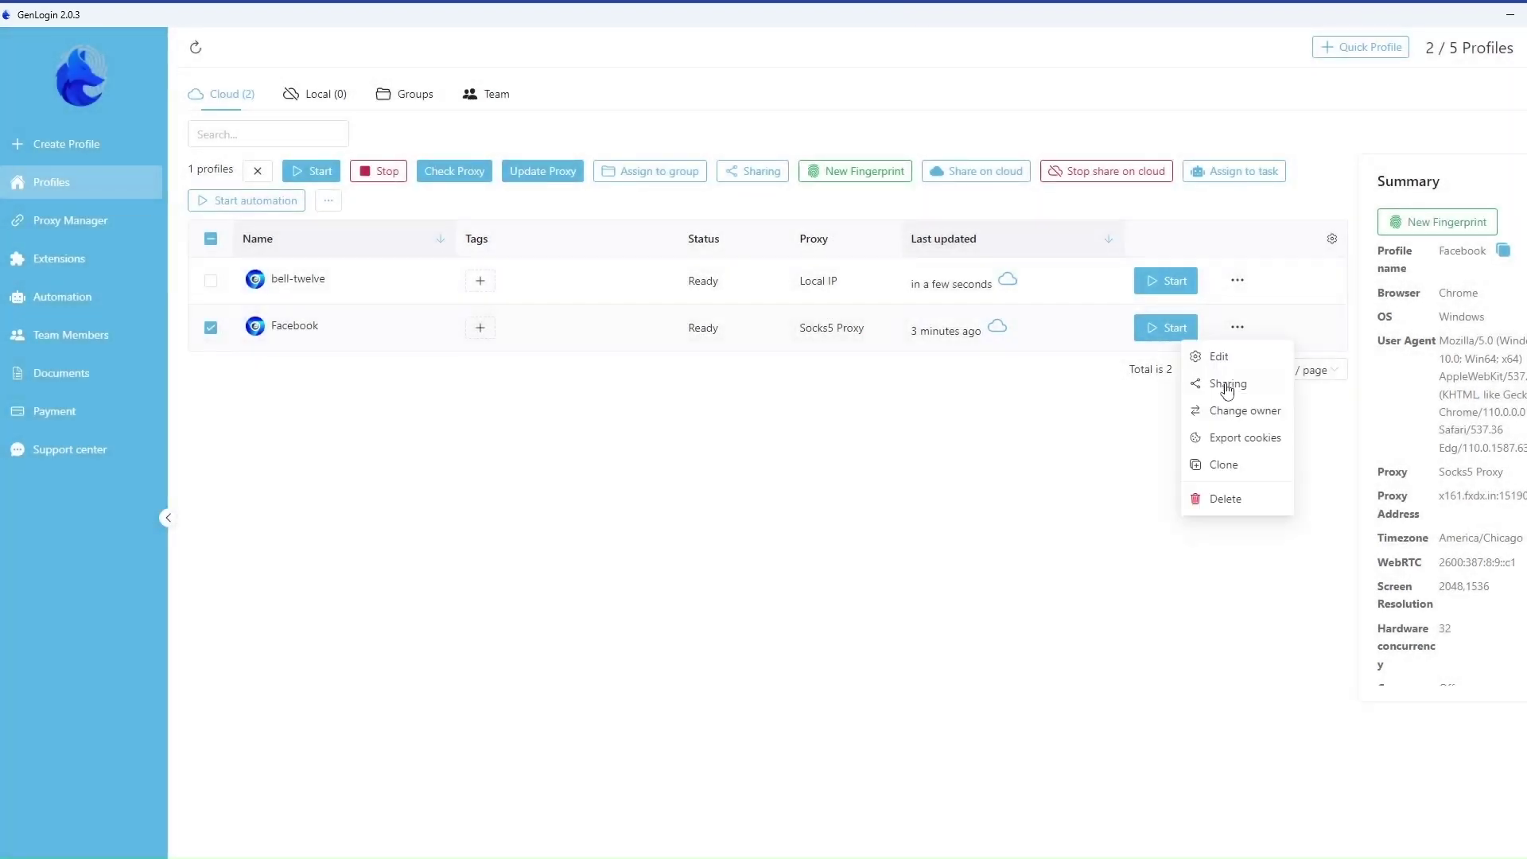
pyautogui.click(1220, 410)
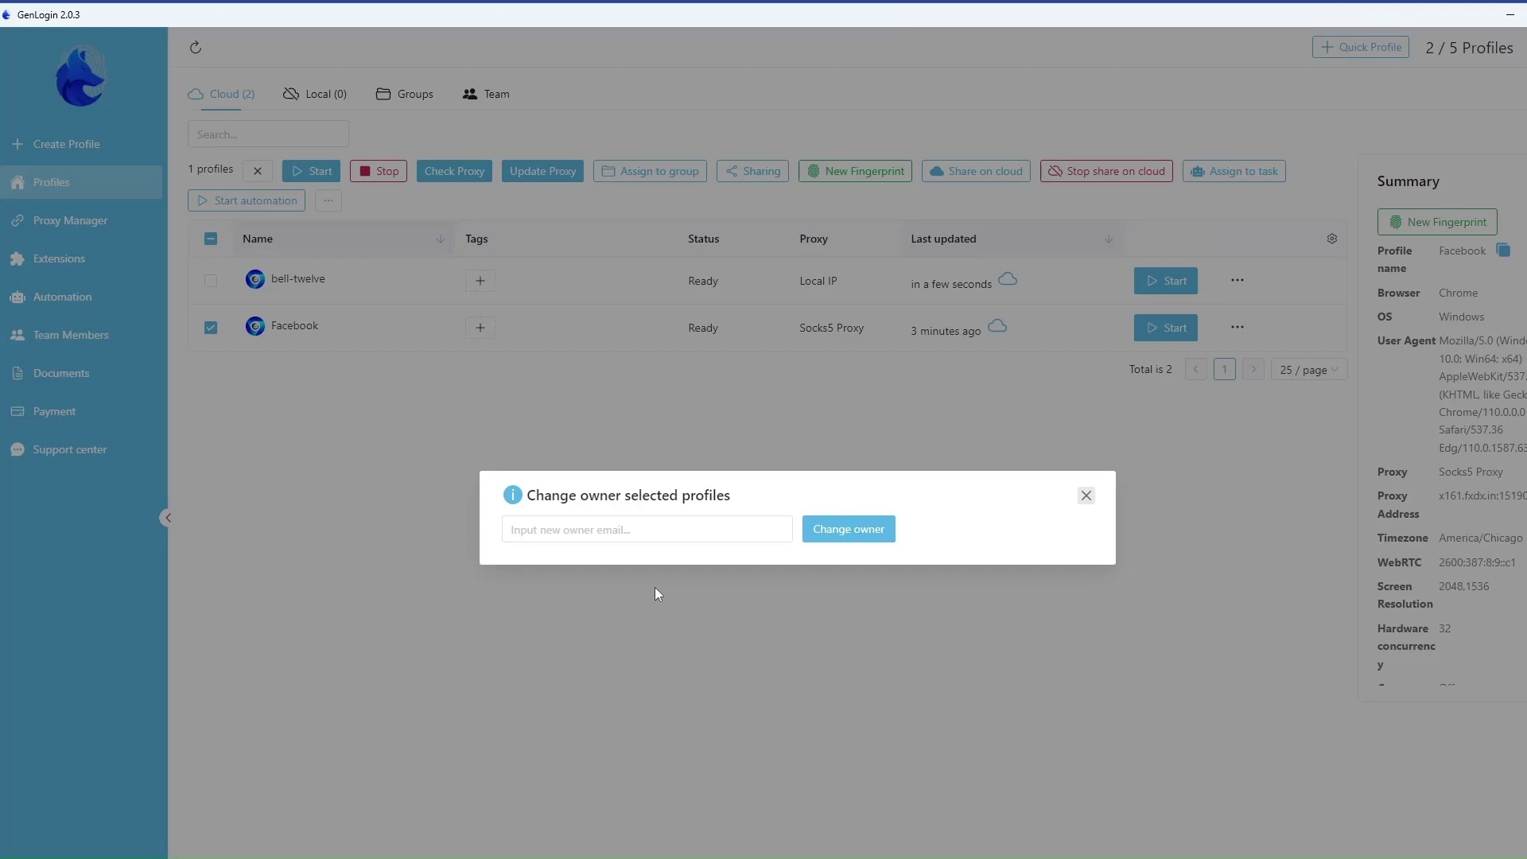
pyautogui.click(664, 529)
pyautogui.click(1087, 497)
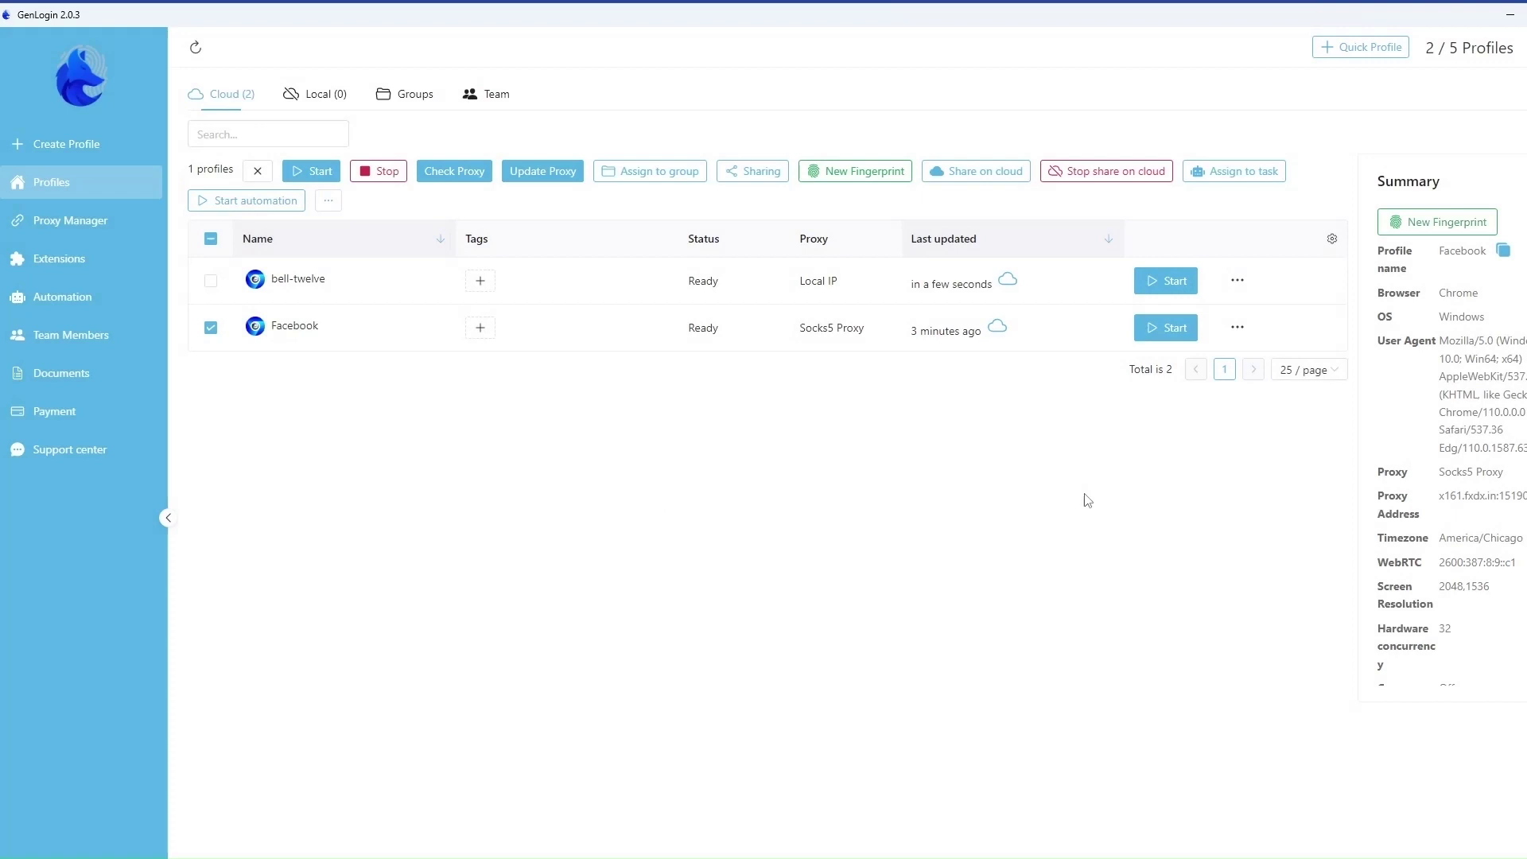
pyautogui.click(1237, 327)
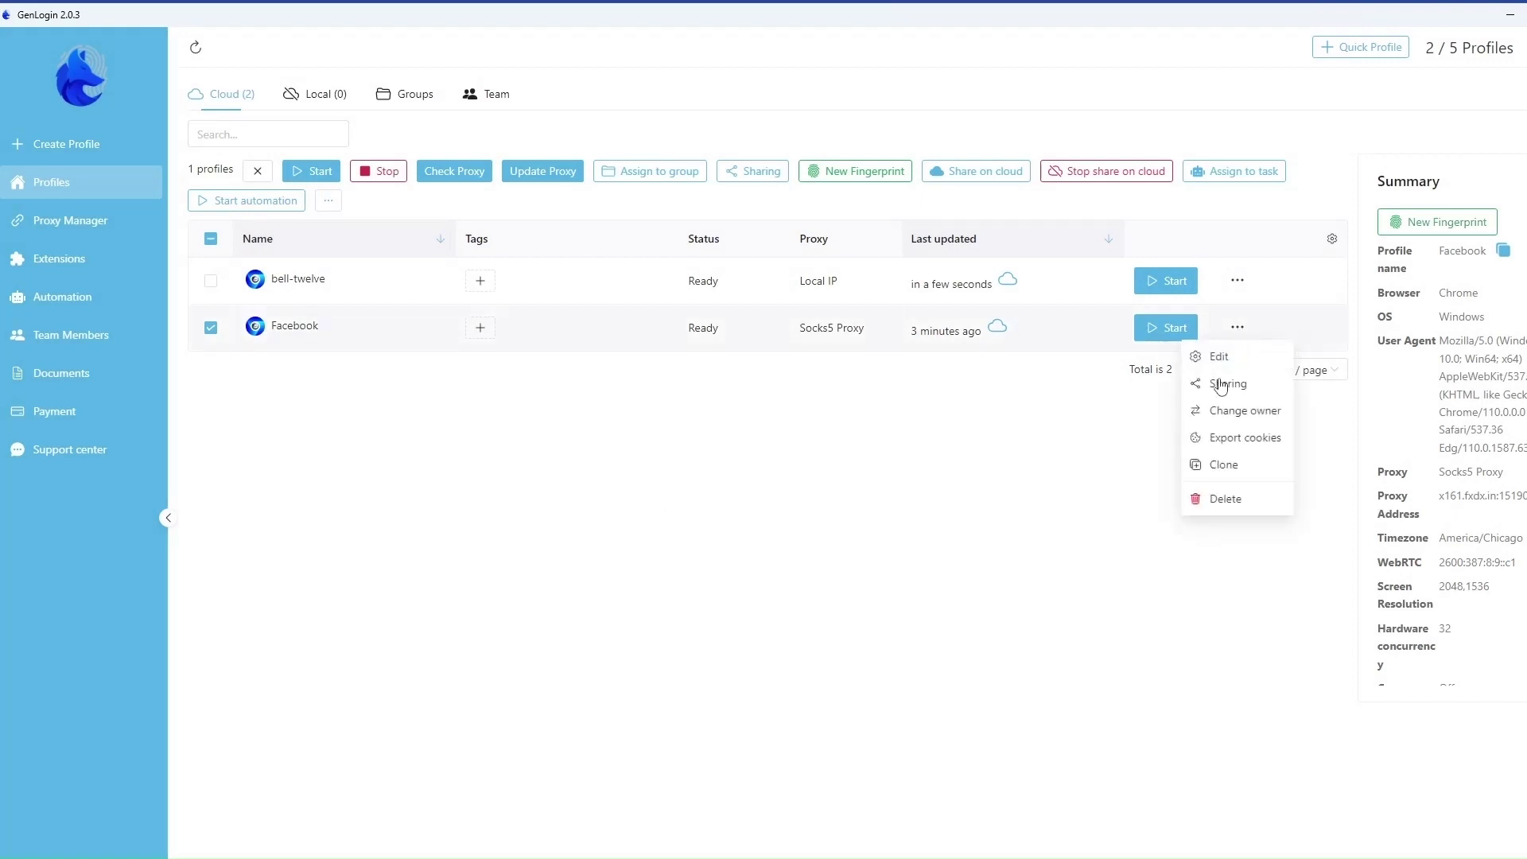
pyautogui.click(1225, 466)
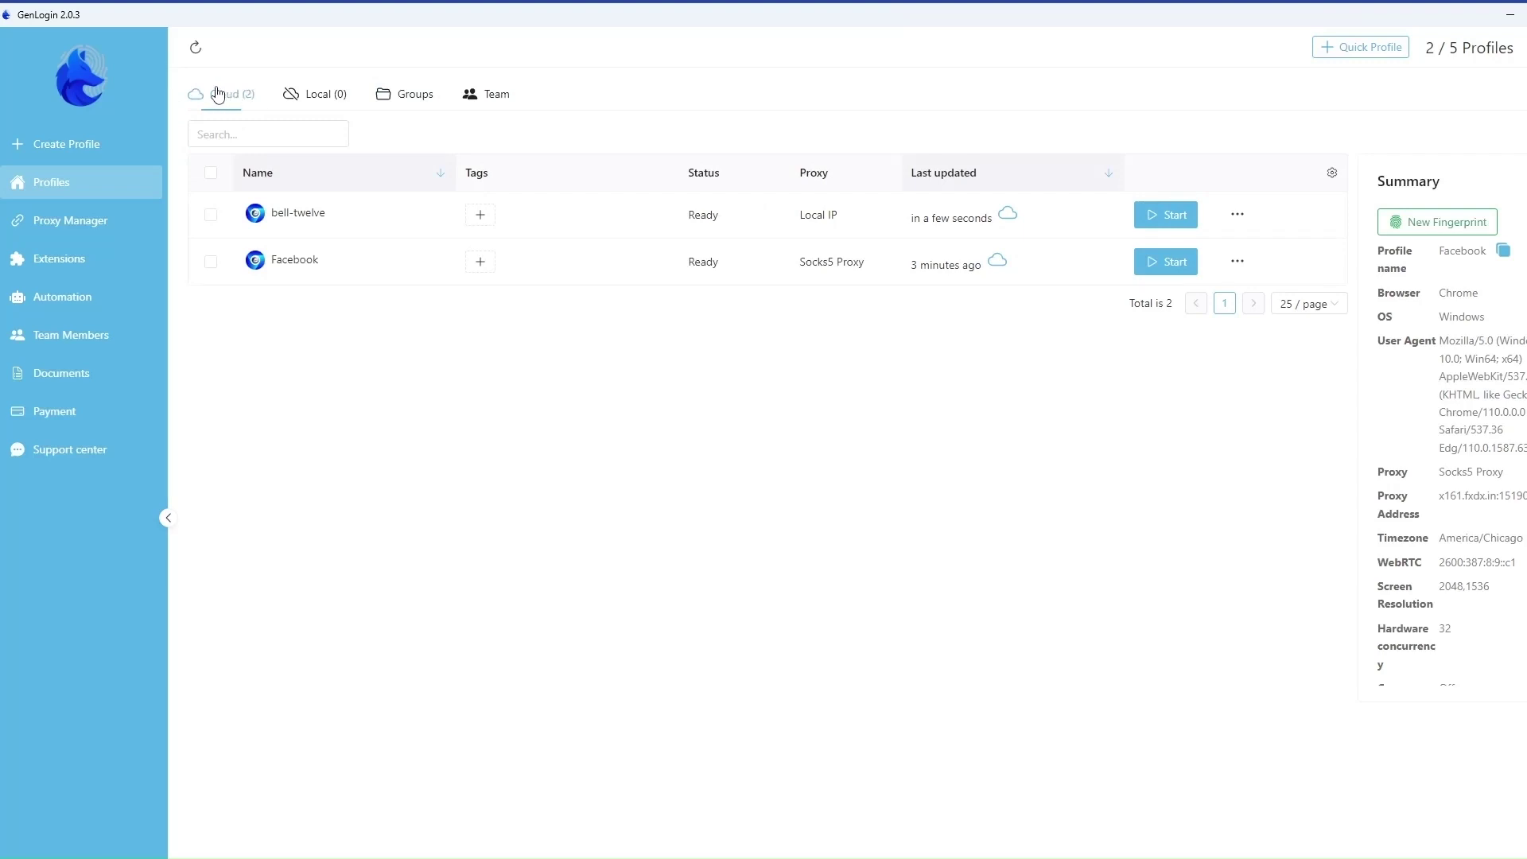
# Add a group named 'Facebook acc' under Local Groups, then select the Facebook profile in Cloud
pyautogui.click(322, 98)
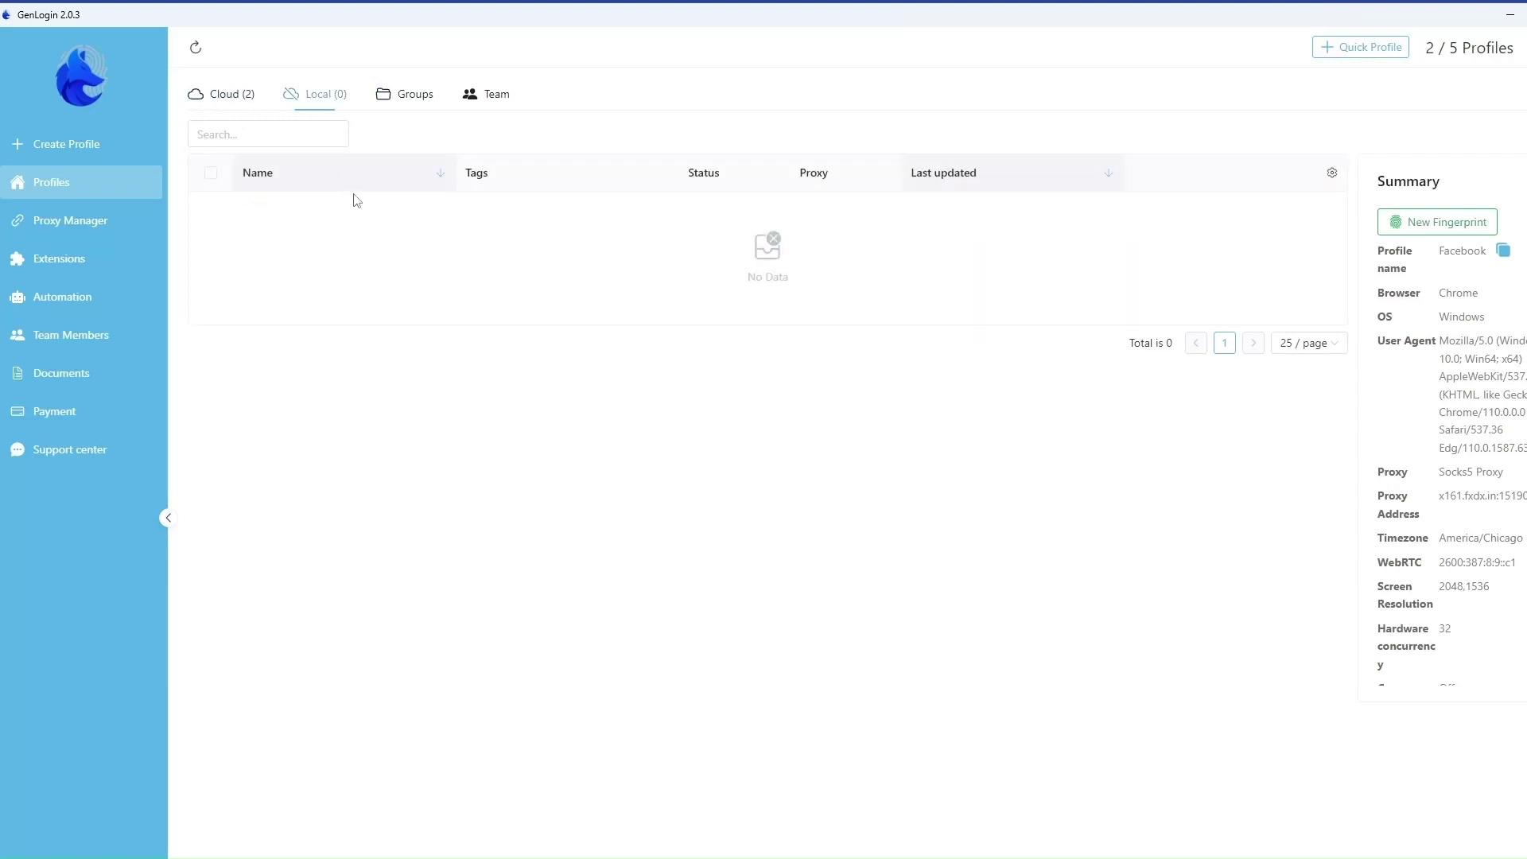
pyautogui.click(414, 99)
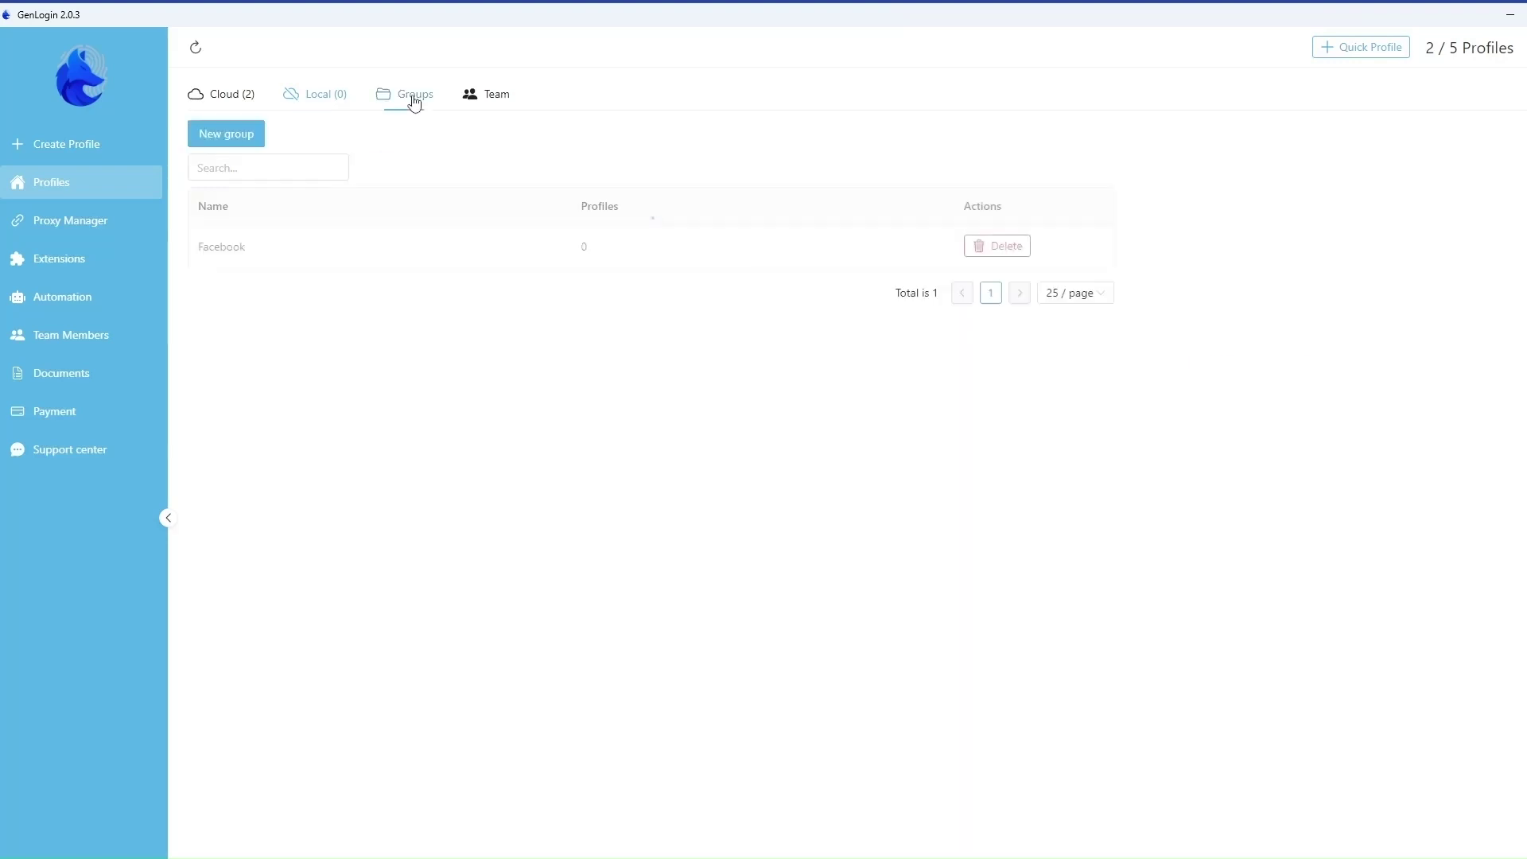
pyautogui.click(243, 132)
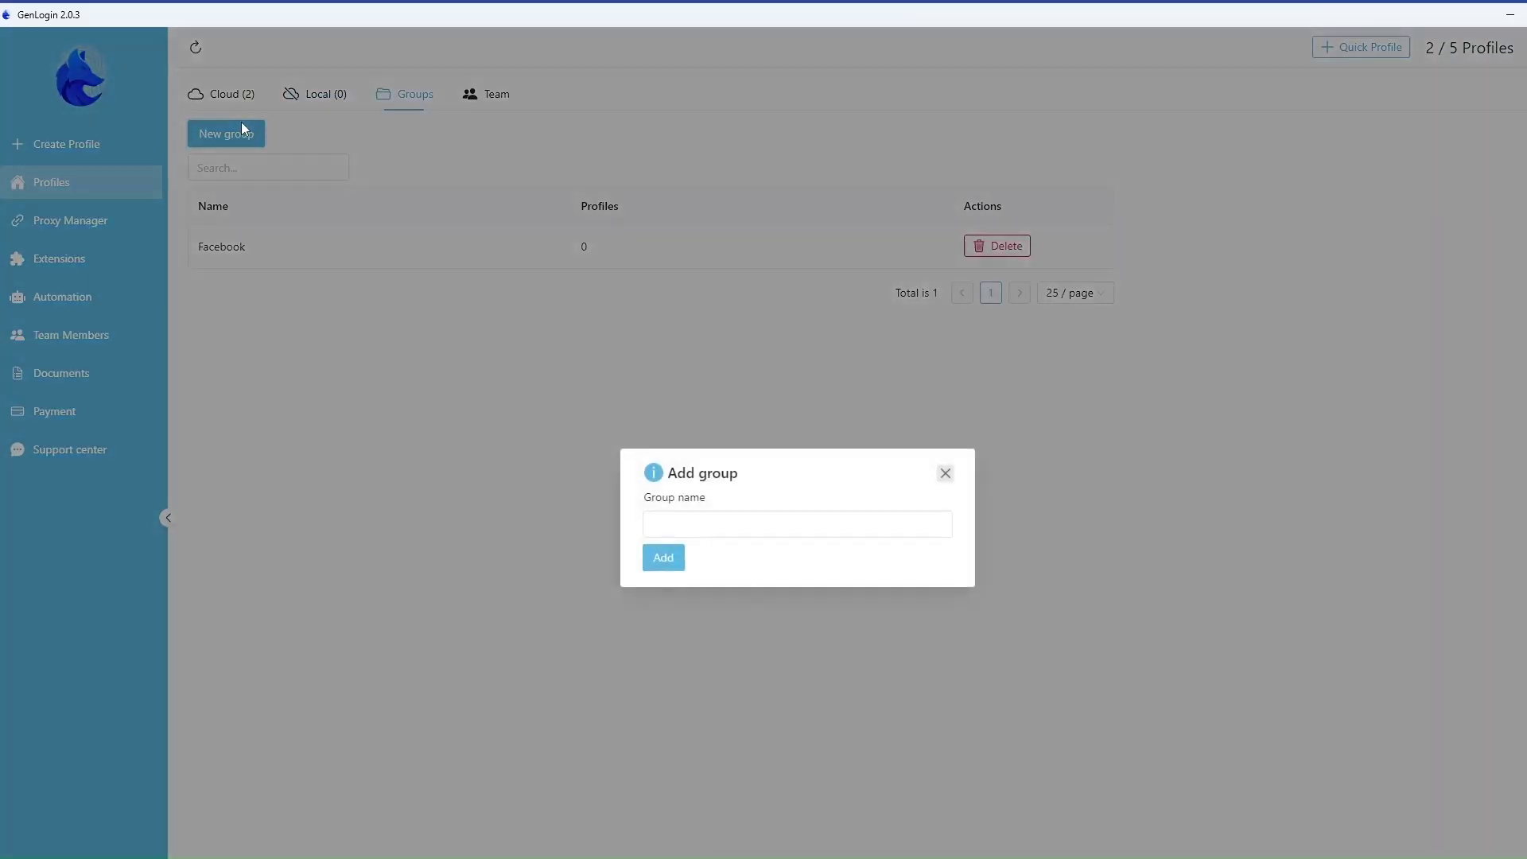
pyautogui.click(811, 524)
pyautogui.write('Facebook acc')
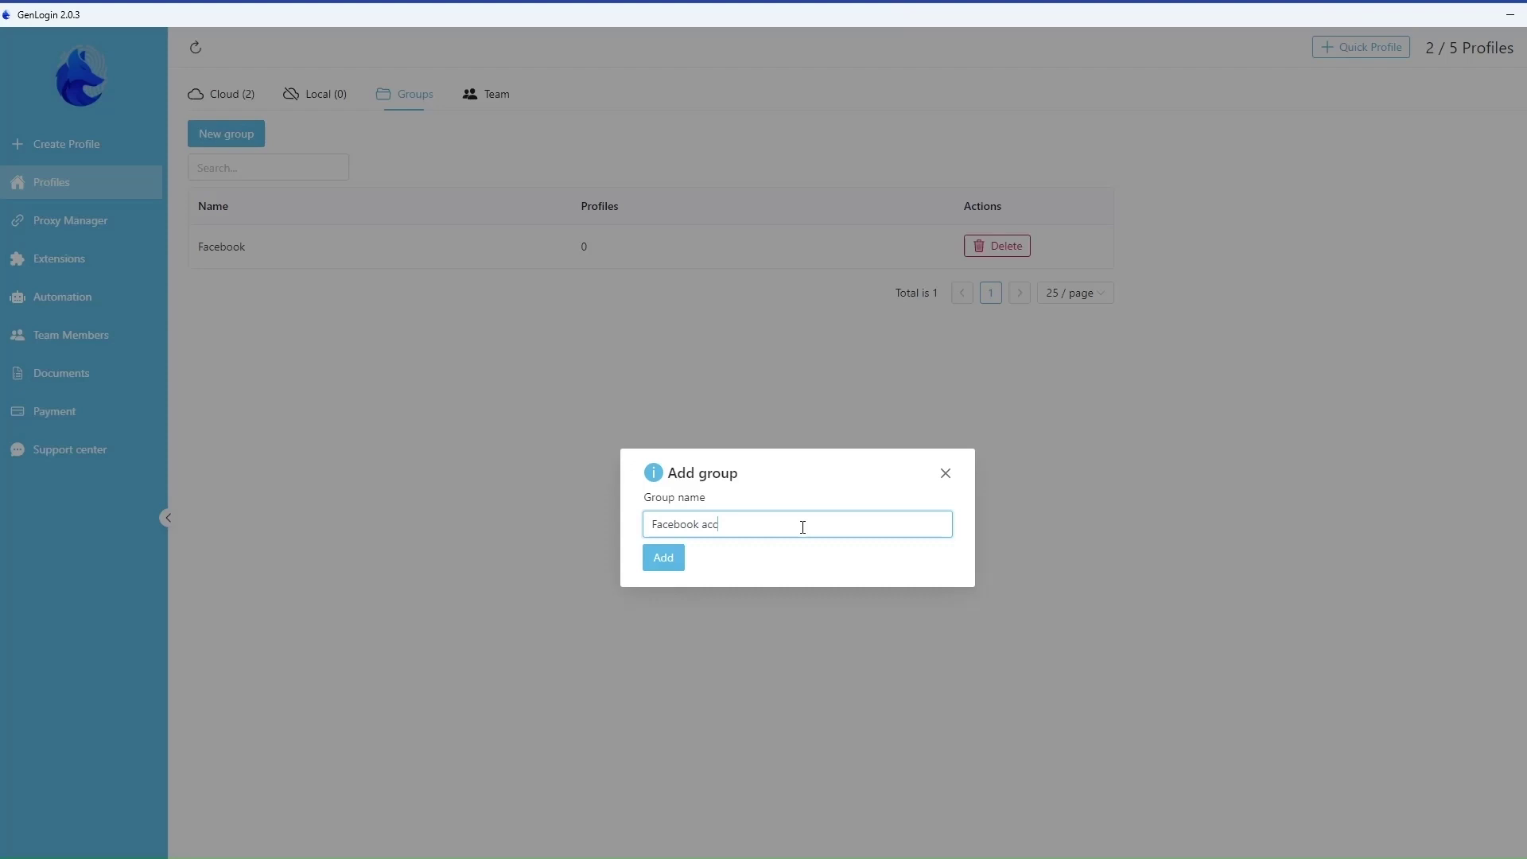
pyautogui.click(664, 559)
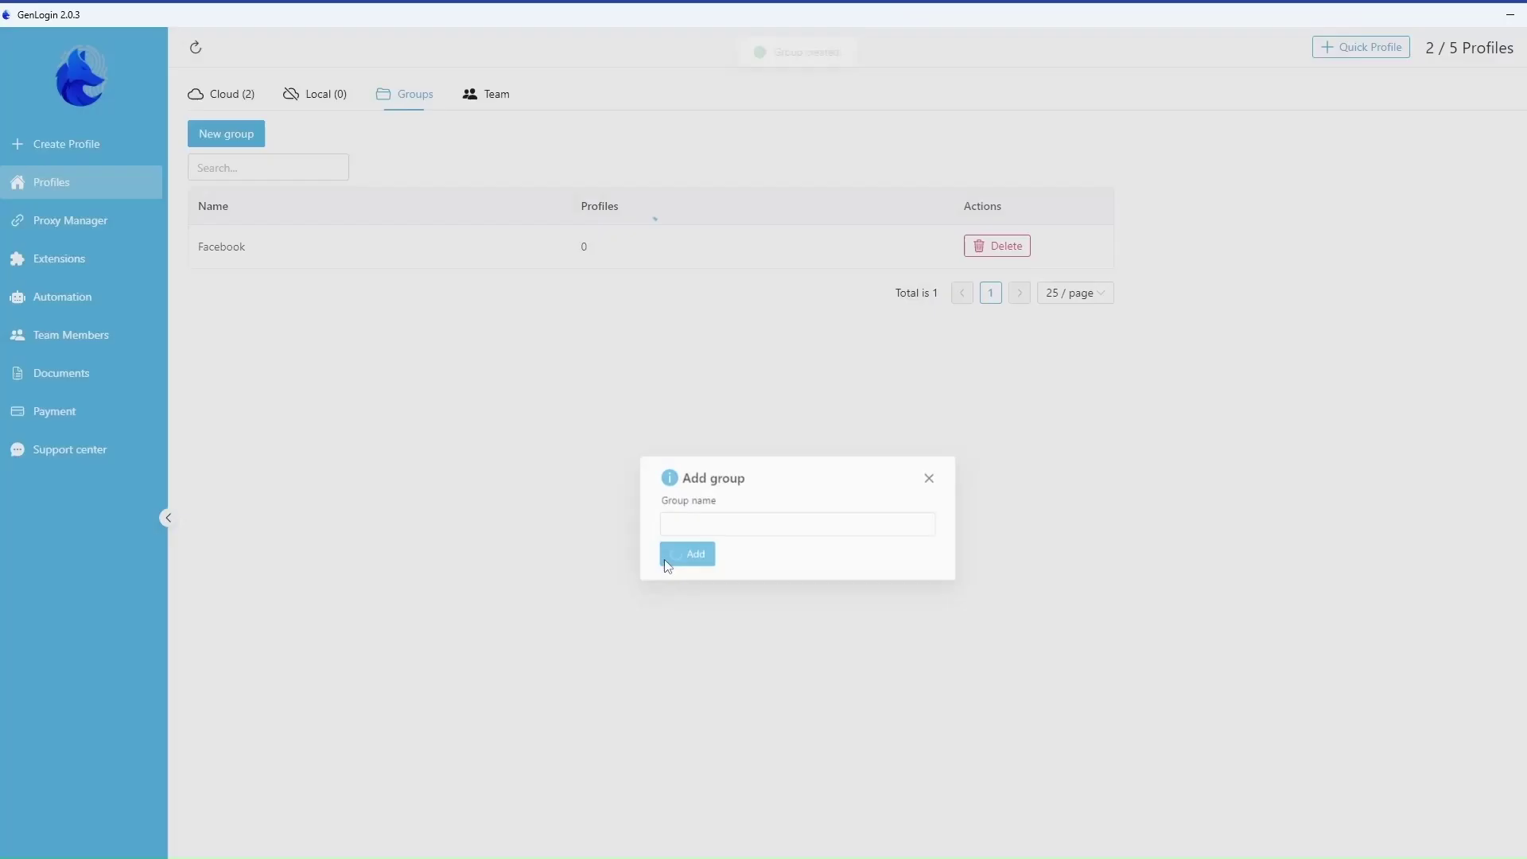
pyautogui.click(201, 99)
pyautogui.click(210, 306)
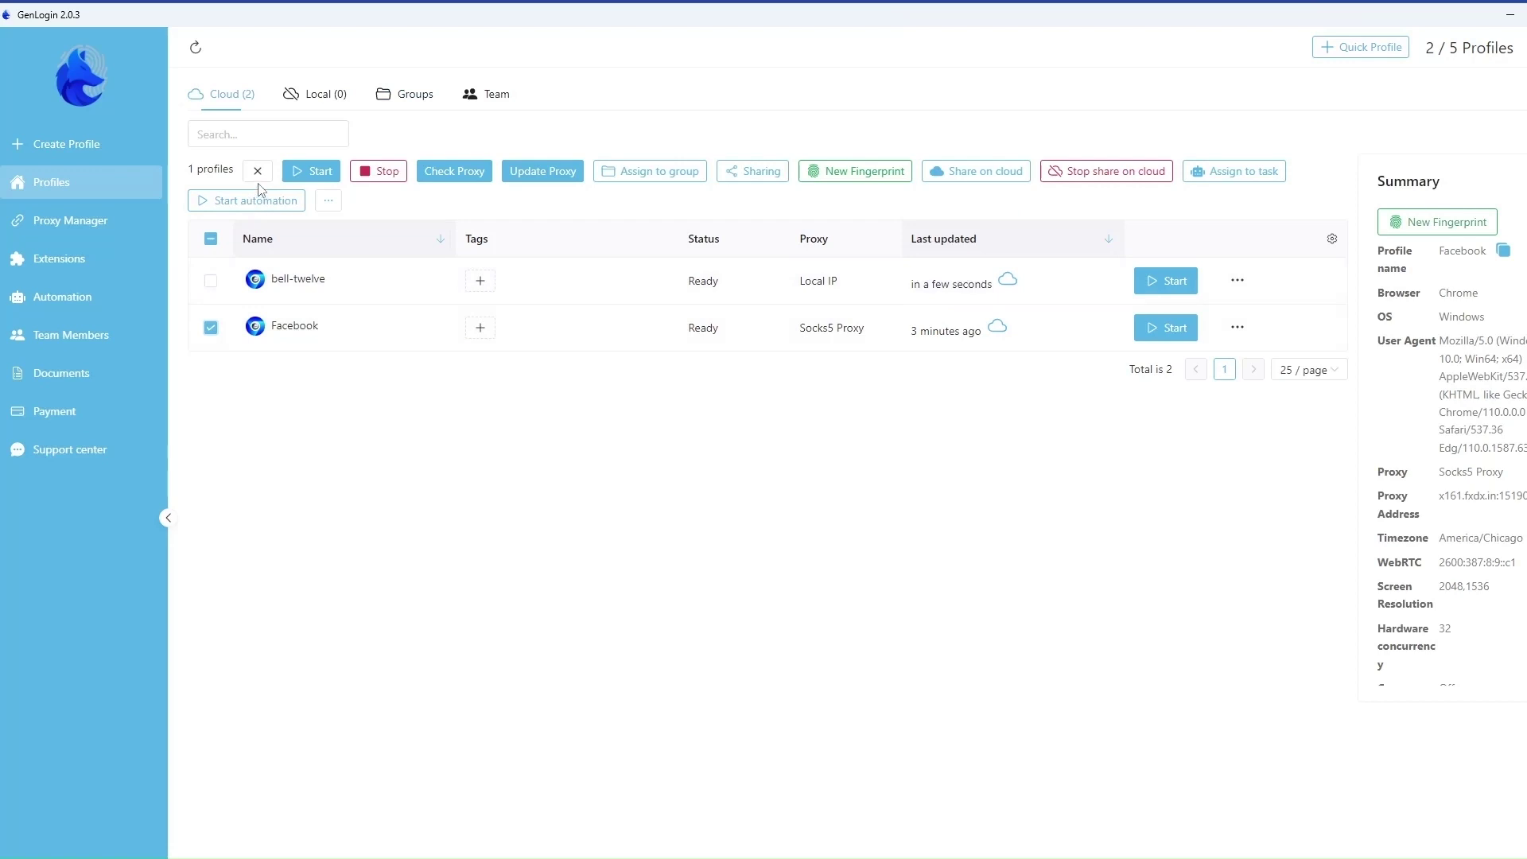
# Assign the Facebook profile to the Facebook acc group, check the Team tab, then visit Proxy Manager
pyautogui.click(657, 172)
pyautogui.click(942, 519)
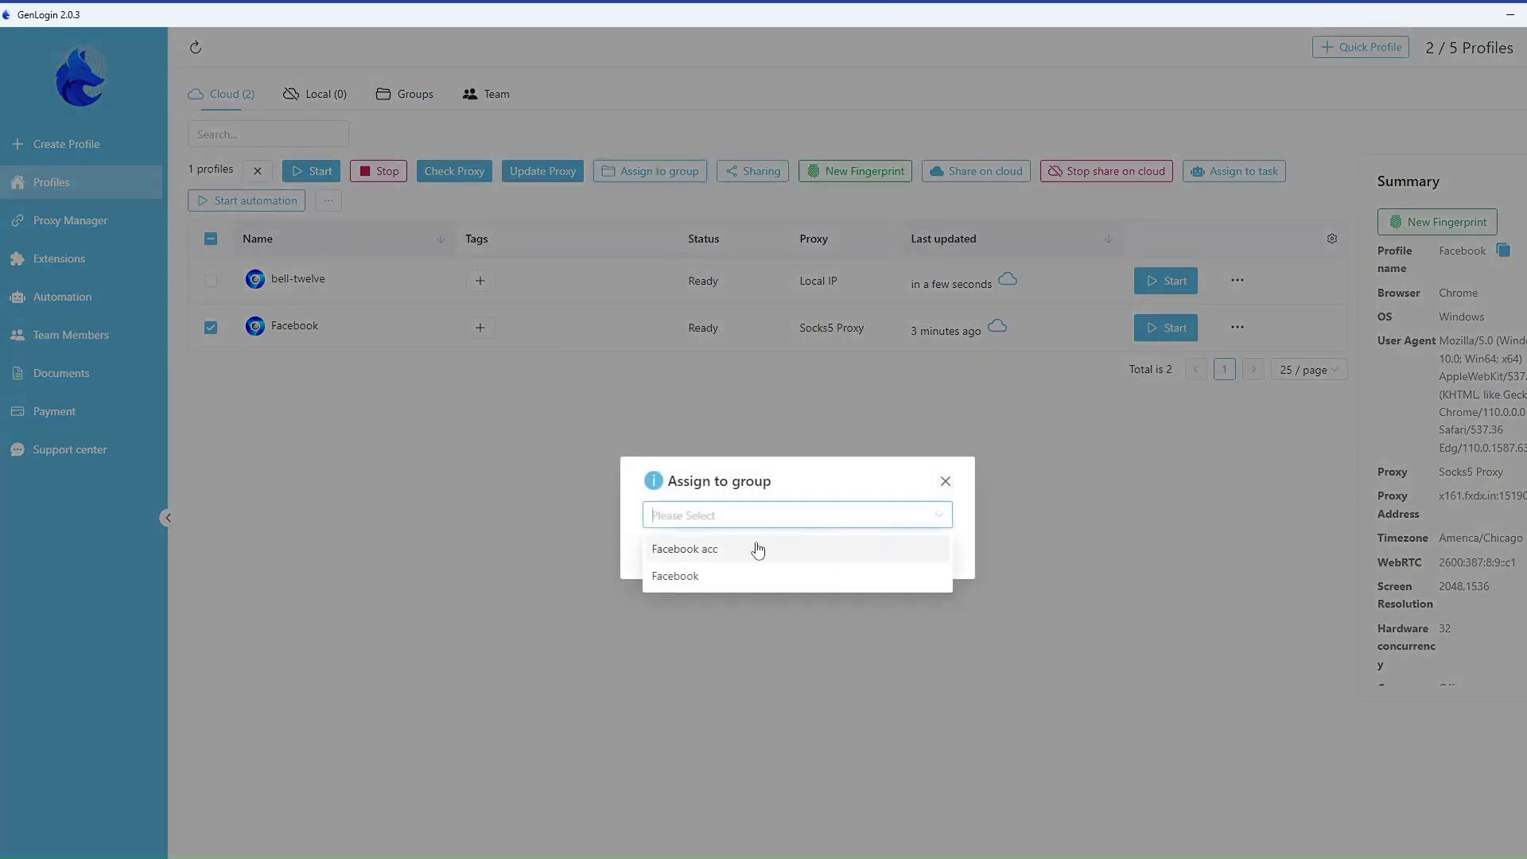
pyautogui.click(740, 550)
pyautogui.click(919, 549)
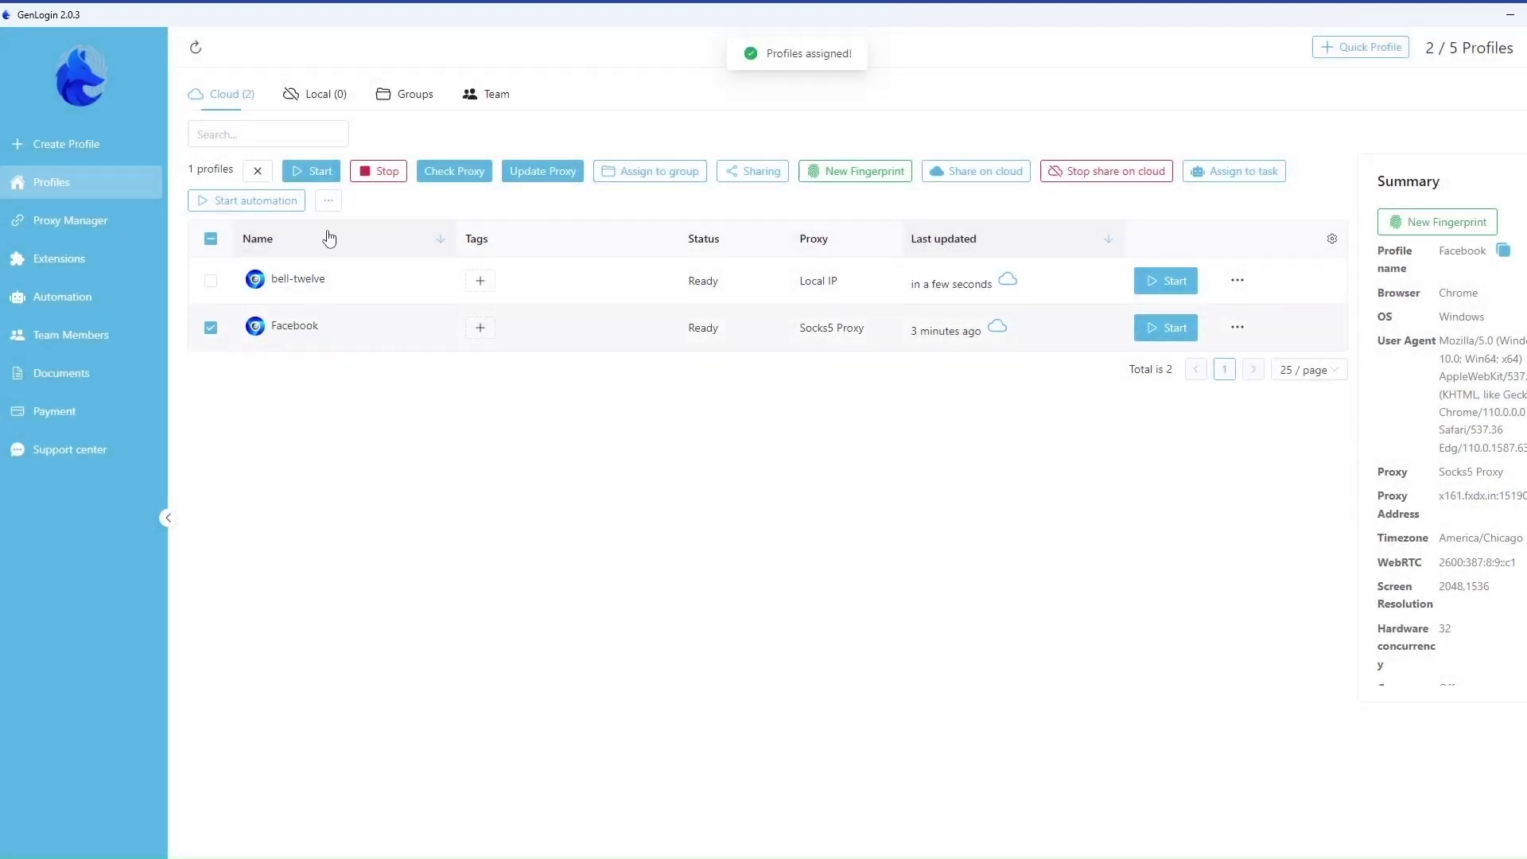
pyautogui.click(487, 95)
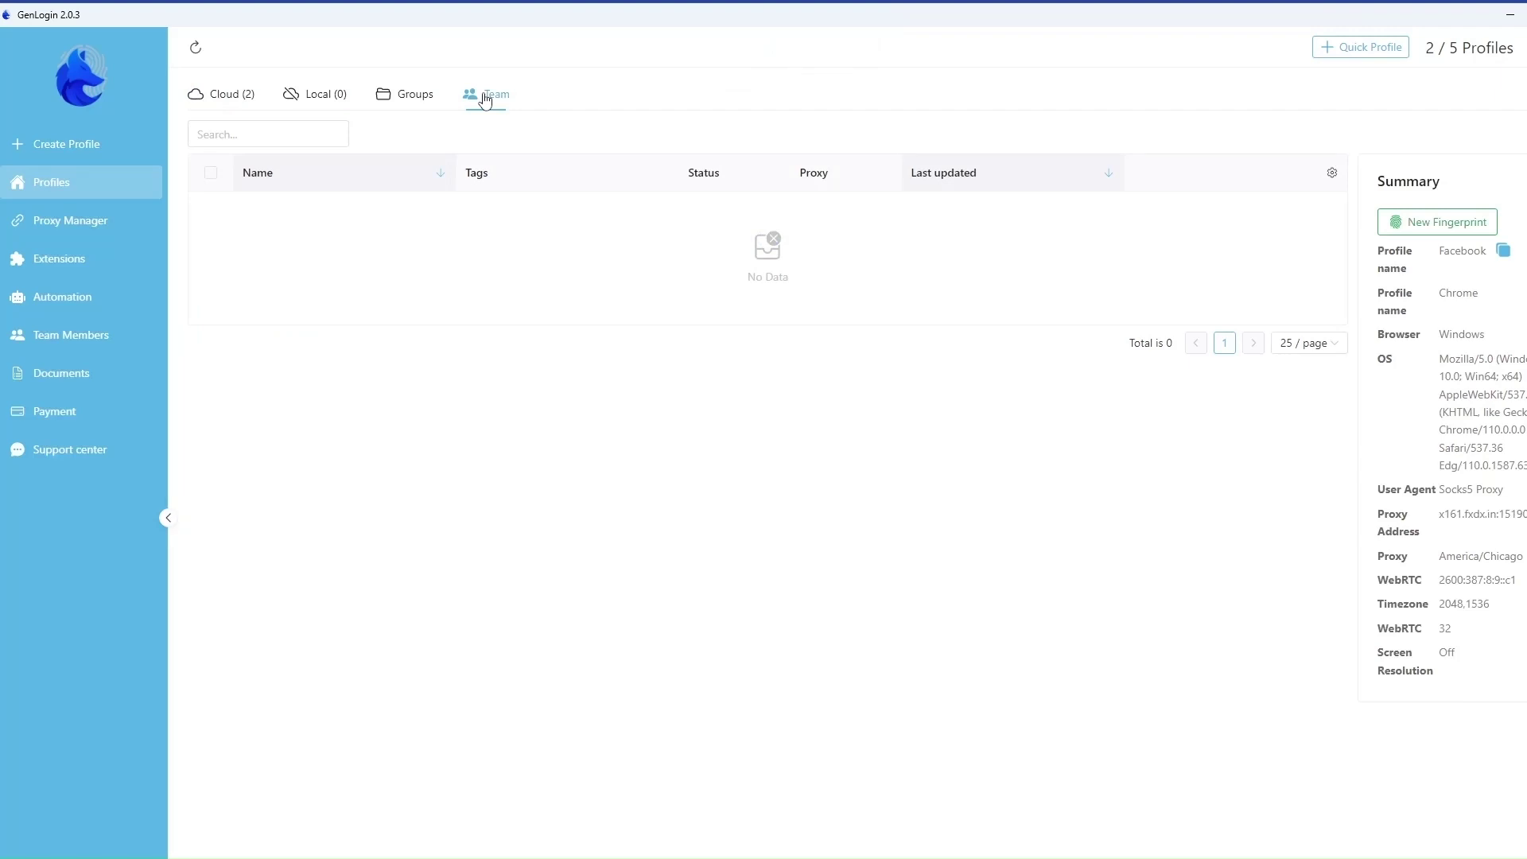
pyautogui.click(115, 238)
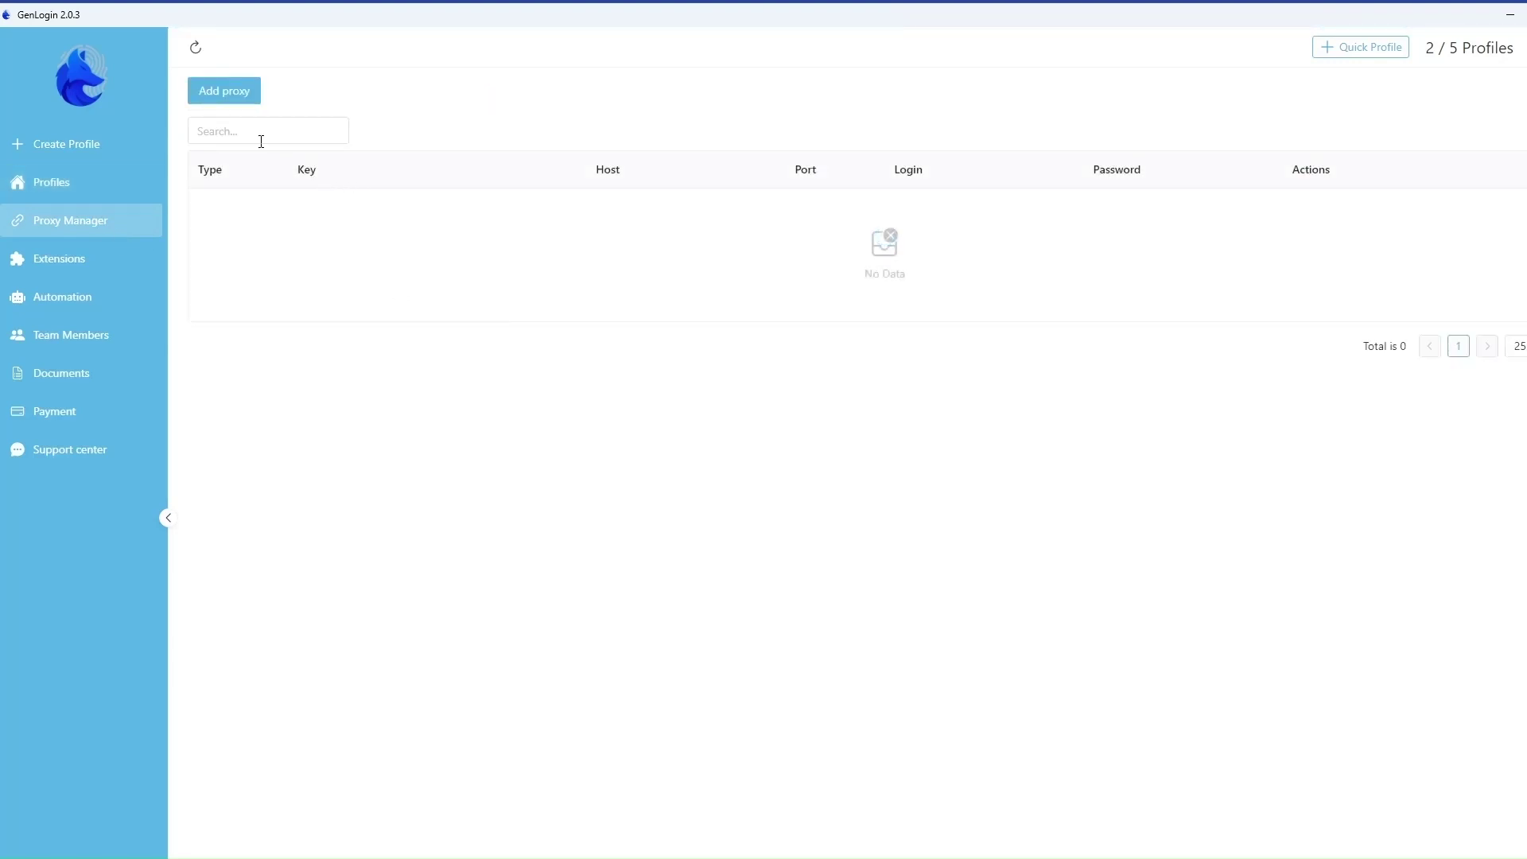
# Look over the Add proxy form and the Extensions URL field before going to Automation
pyautogui.click(224, 92)
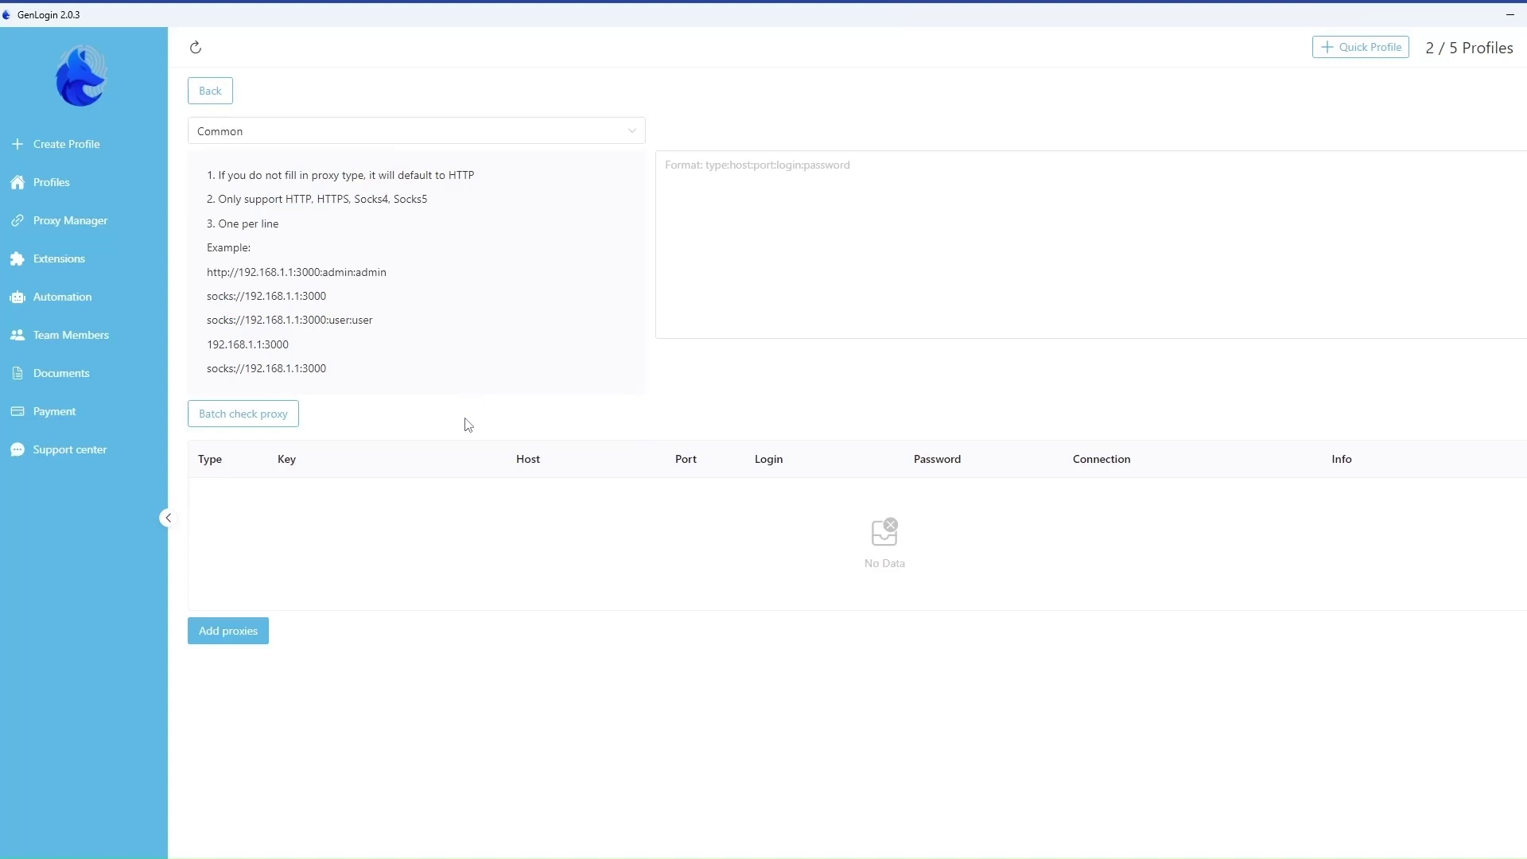
pyautogui.click(824, 256)
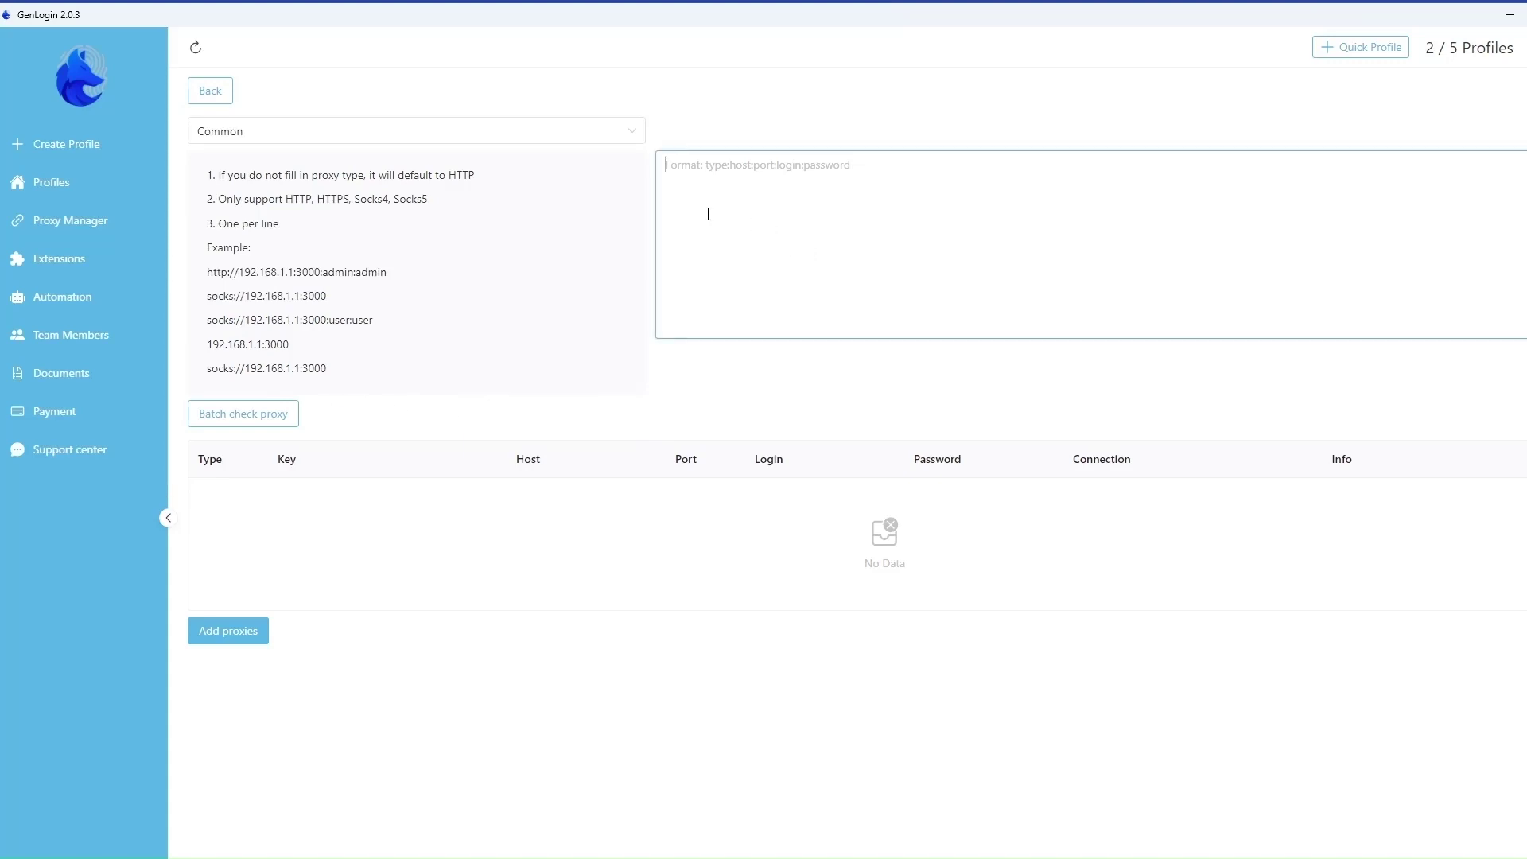
pyautogui.click(66, 269)
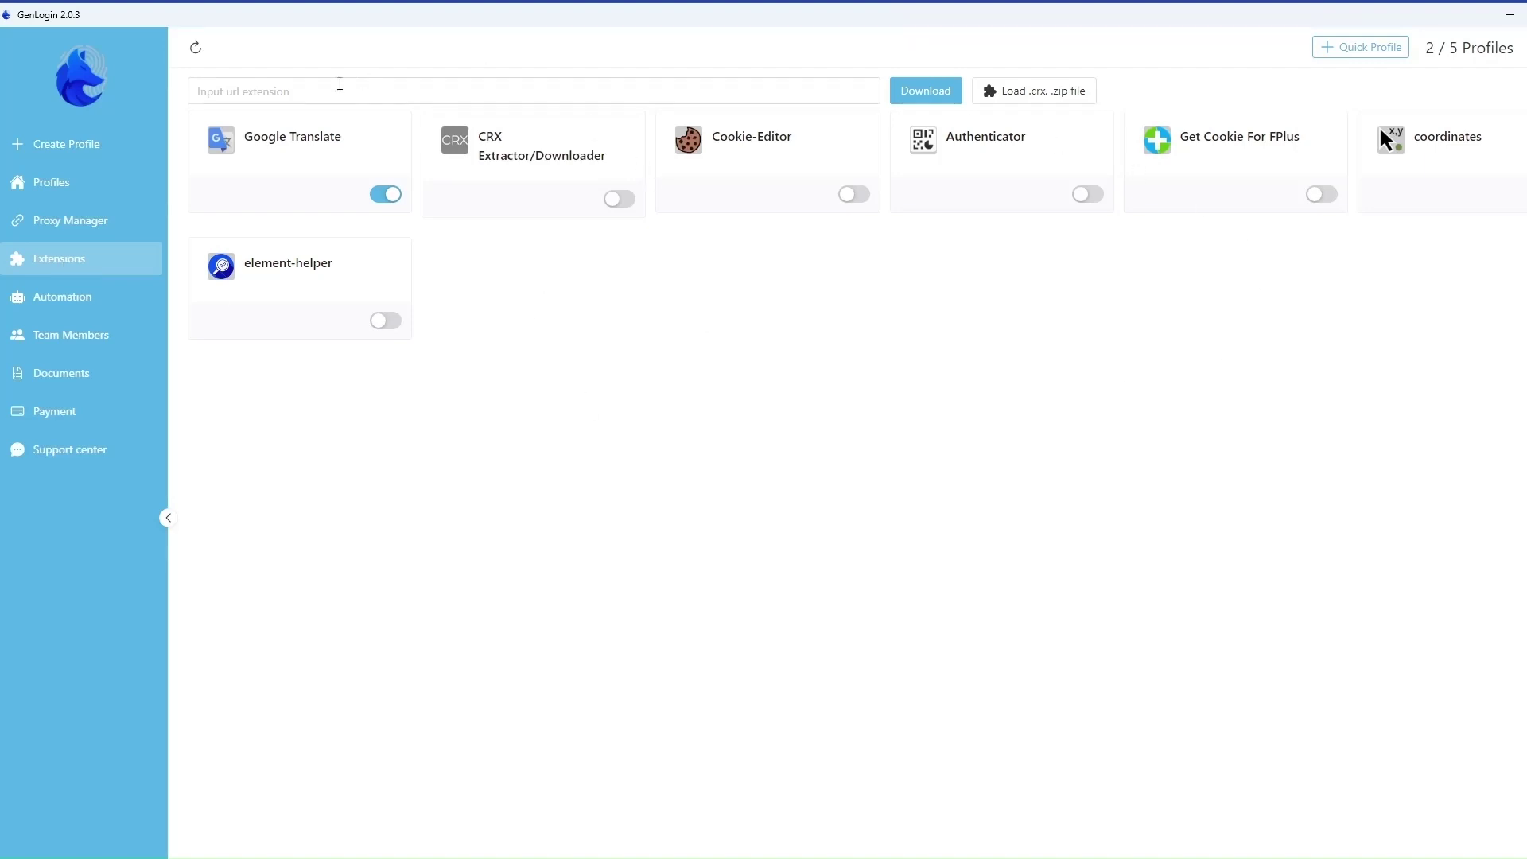
pyautogui.click(279, 89)
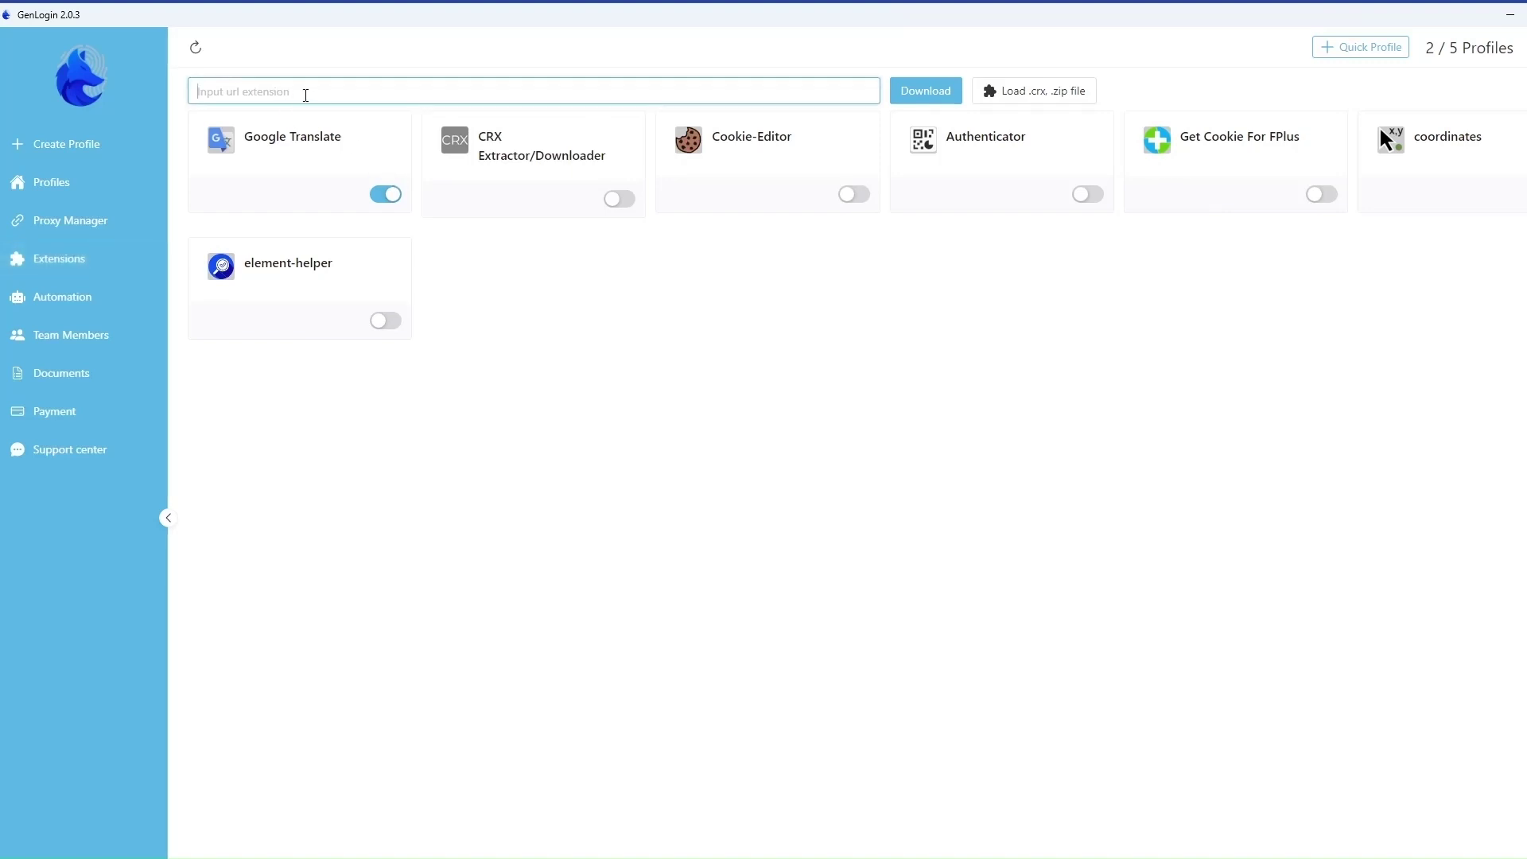
pyautogui.click(62, 297)
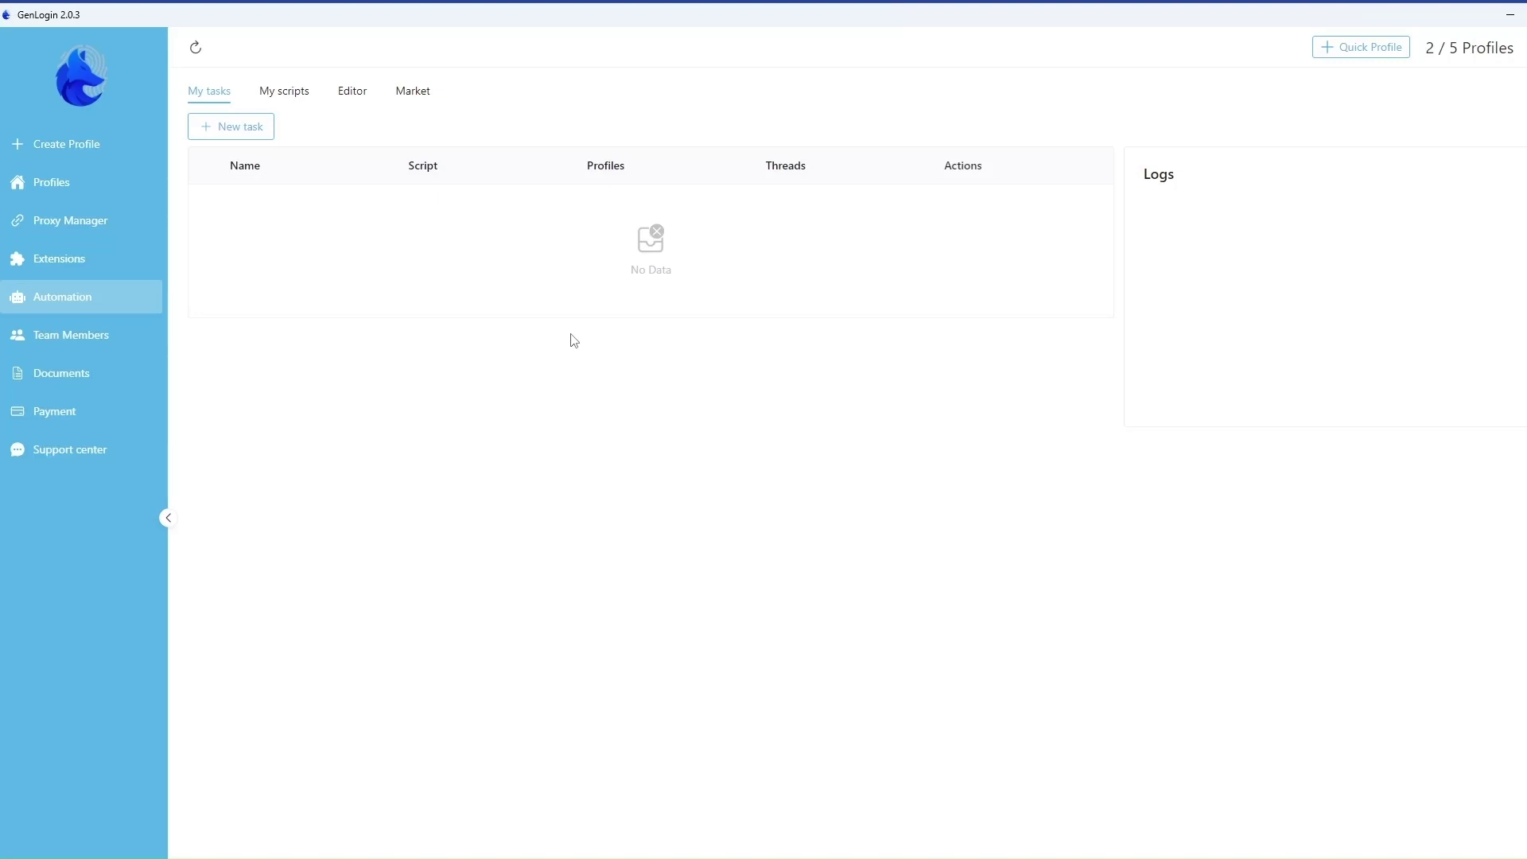
# Browse the Market tab's ready-made automation script cards, scrolling down through the marketplace
pyautogui.click(408, 93)
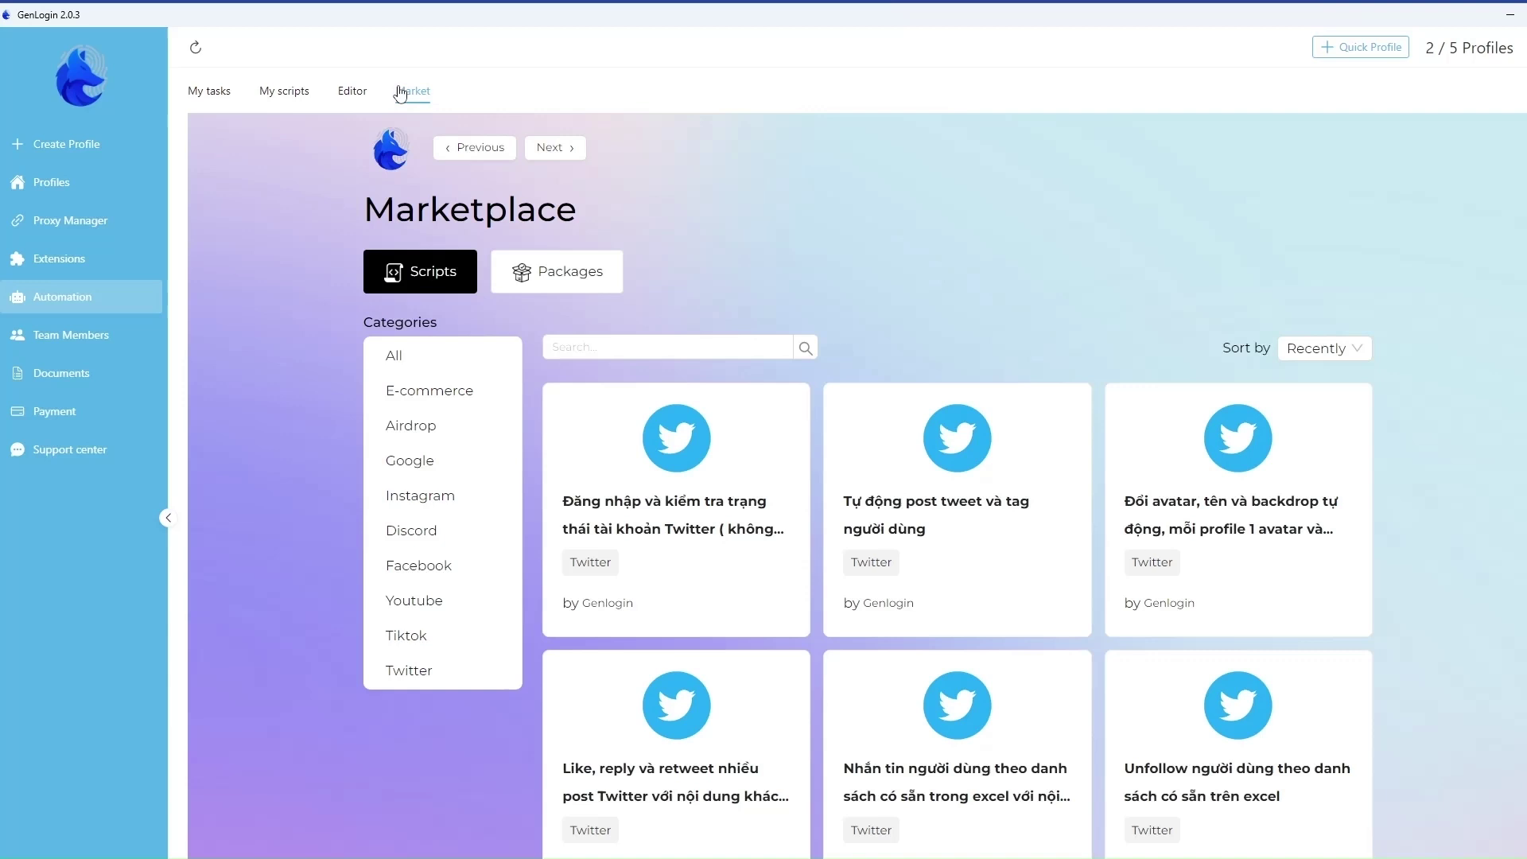
pyautogui.scroll(-2, 896, 363)
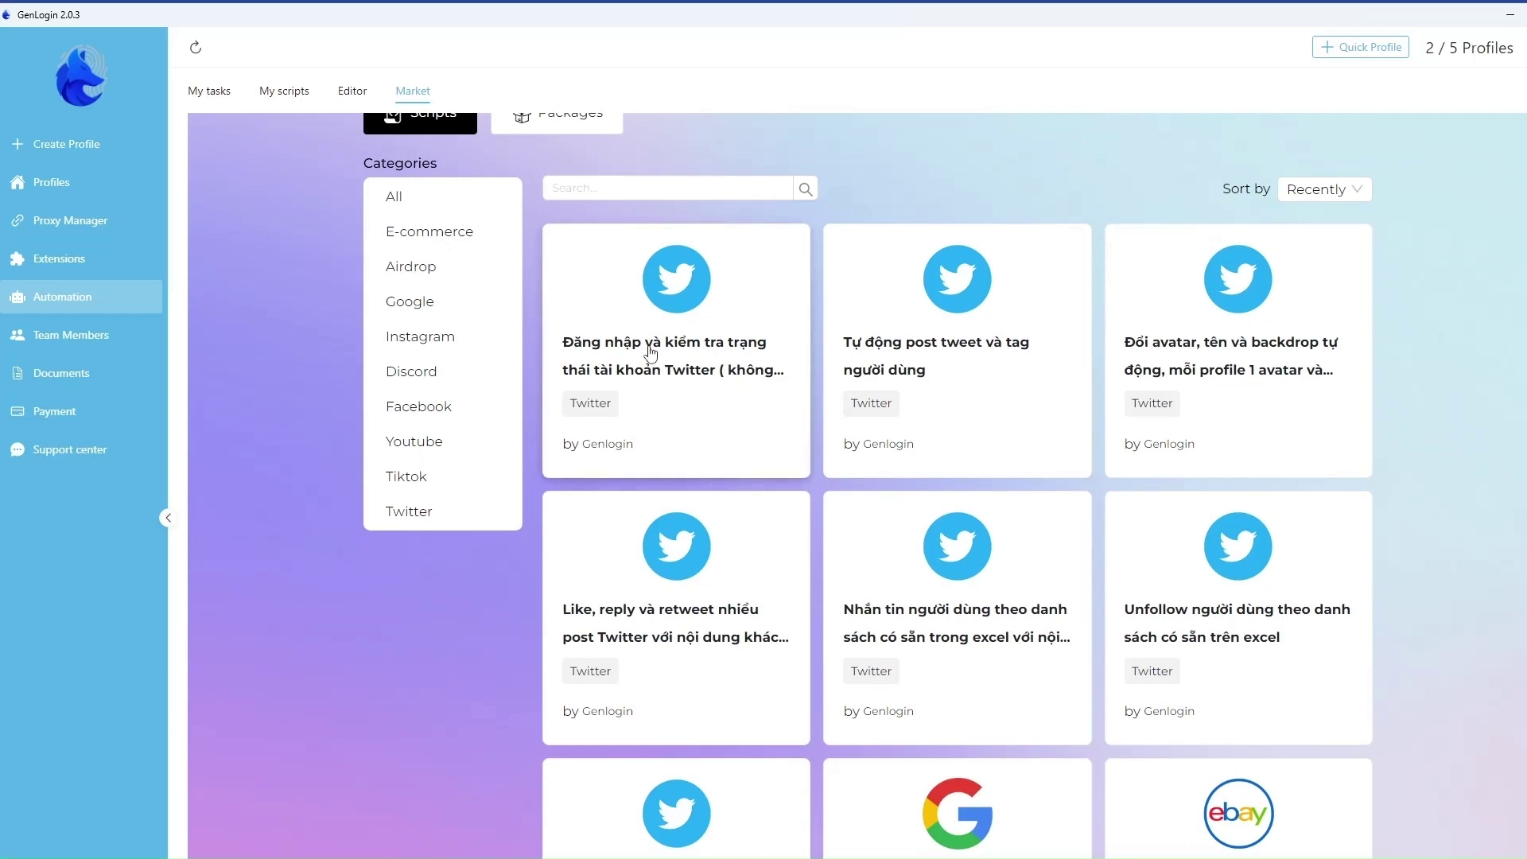
pyautogui.scroll(-2, 651, 352)
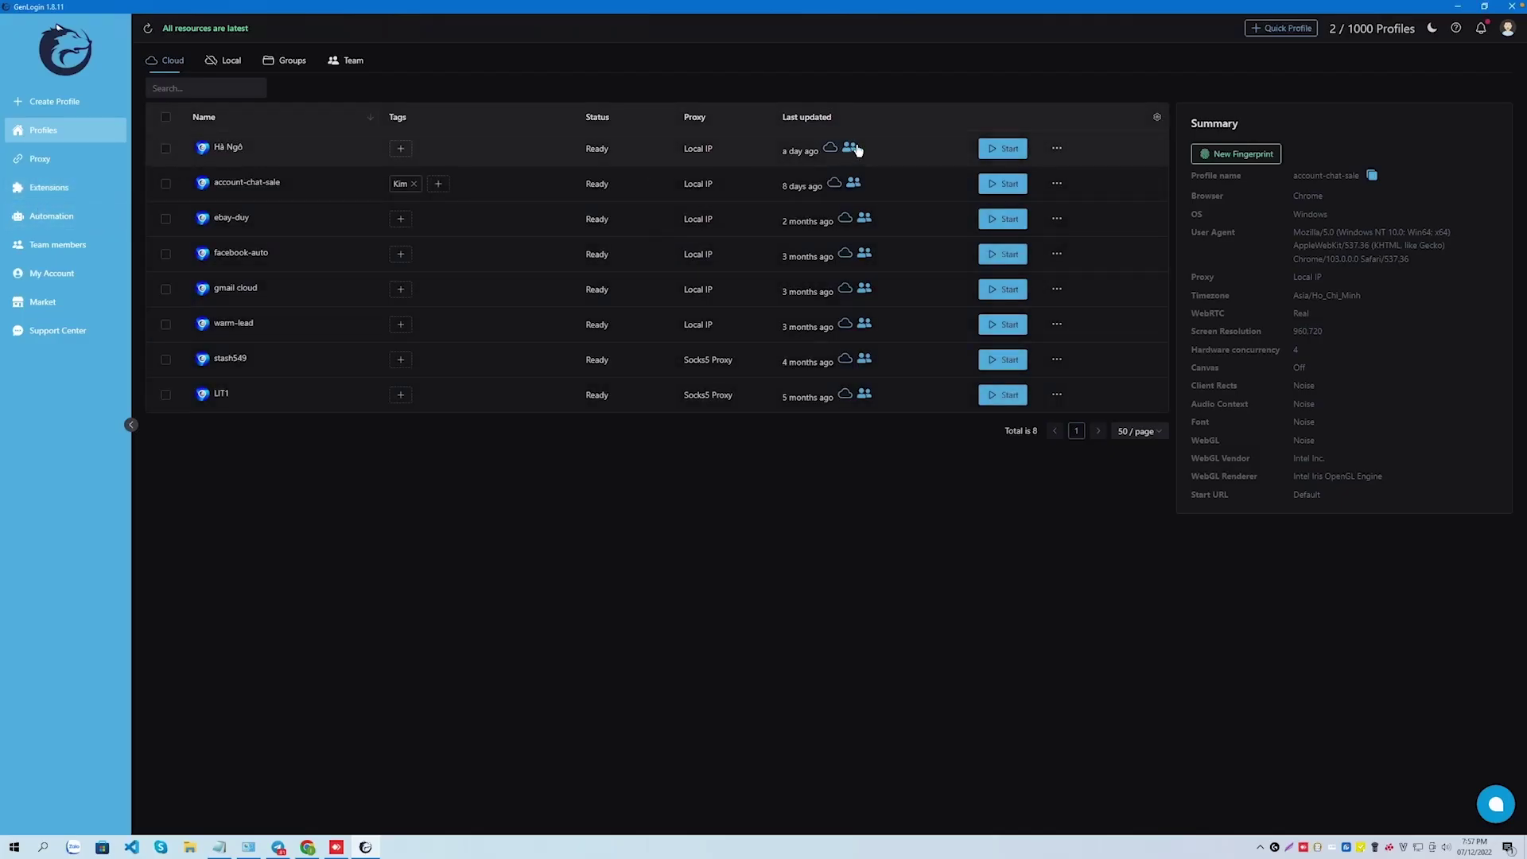
# Launch the first cloud profile's browser, confirm Facebook is signed in, then close it
pyautogui.click(996, 155)
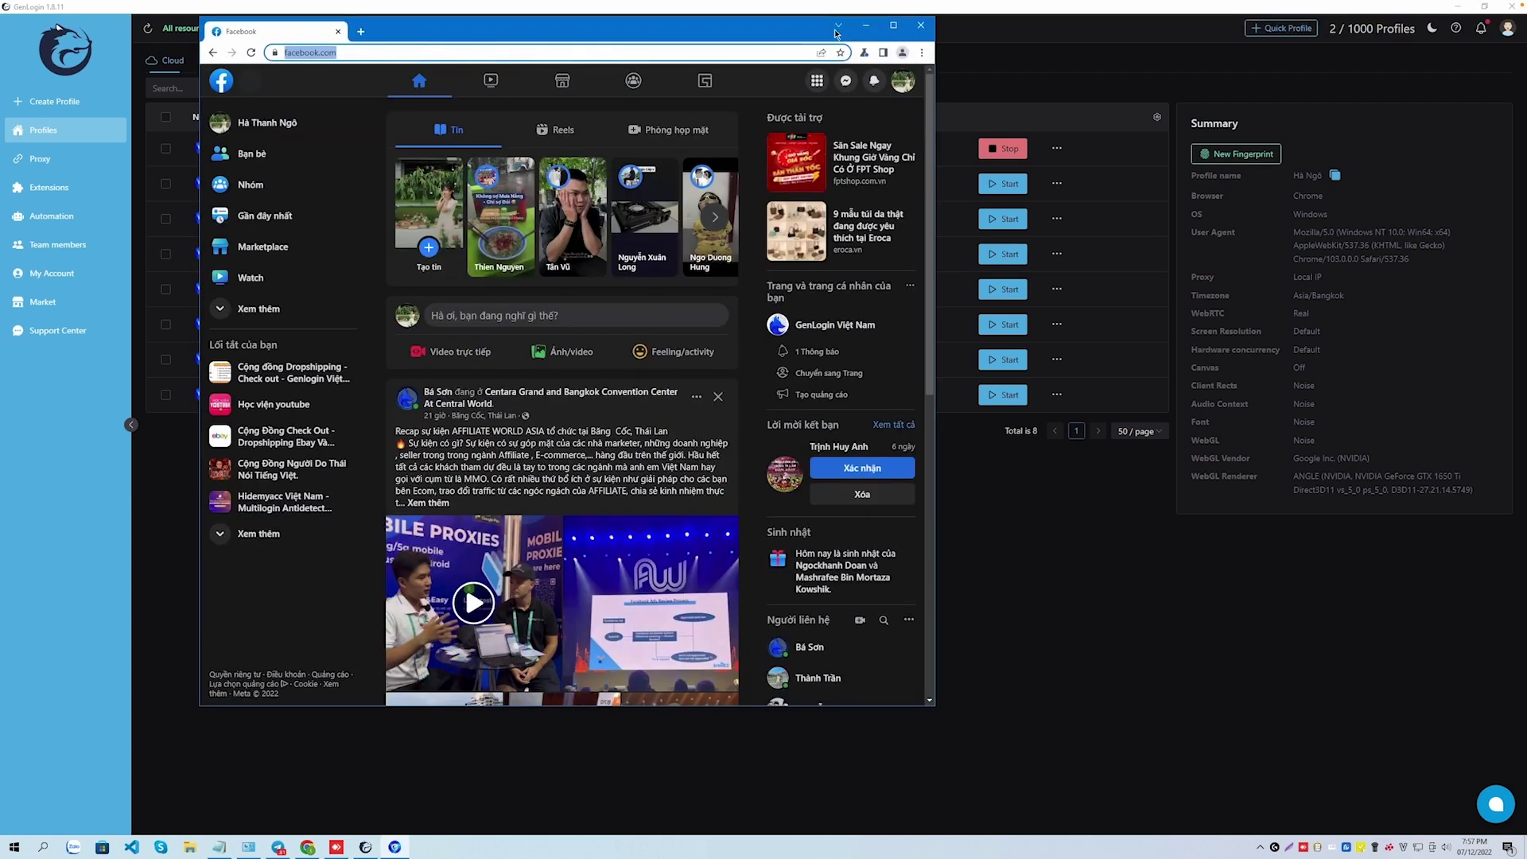
pyautogui.scroll(-1, 637, 374)
pyautogui.scroll(-3, 637, 375)
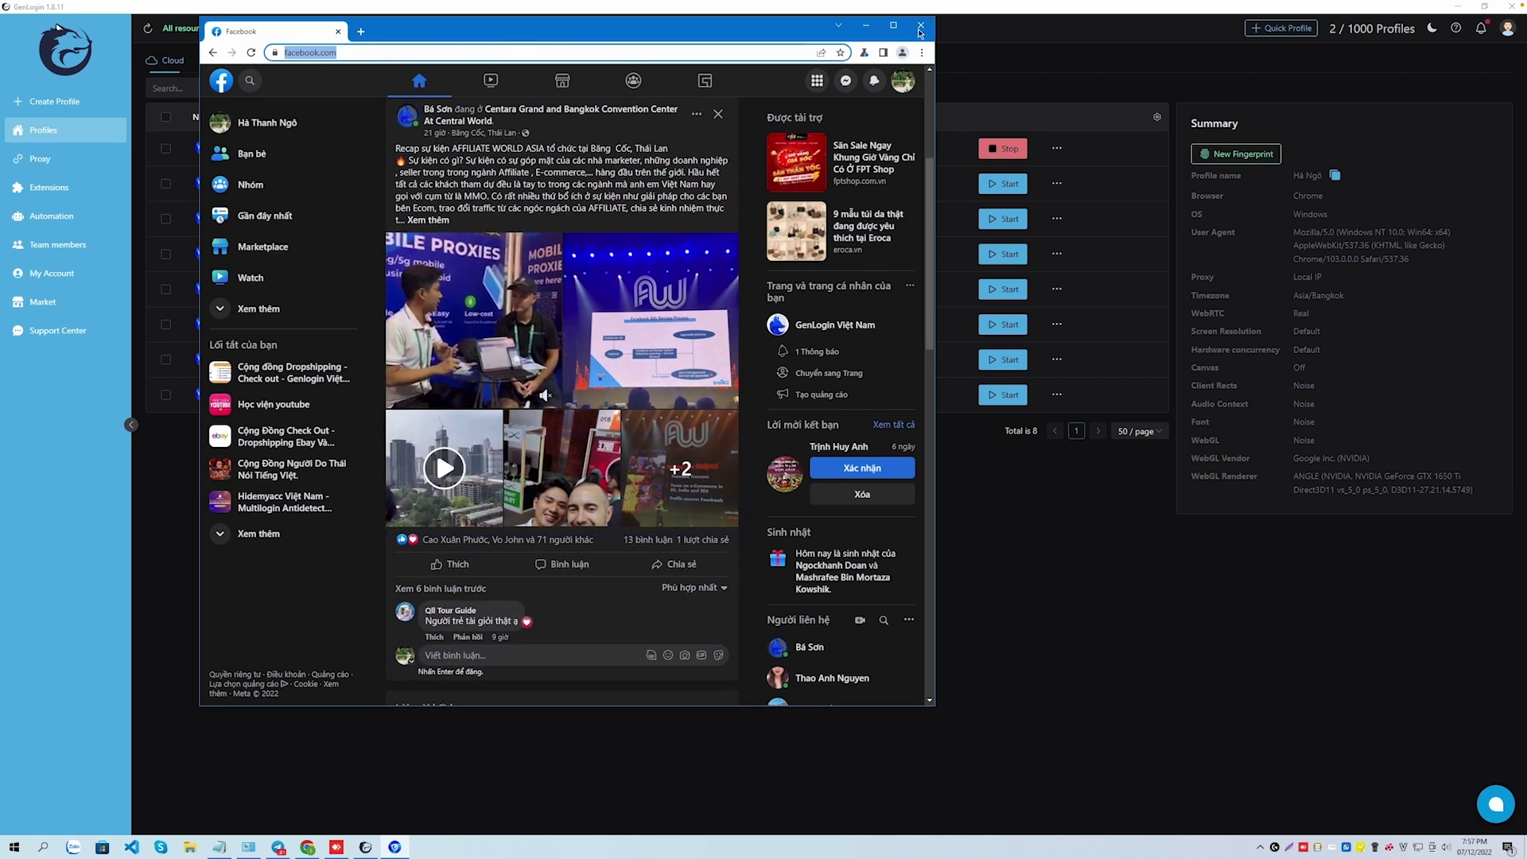
pyautogui.click(920, 30)
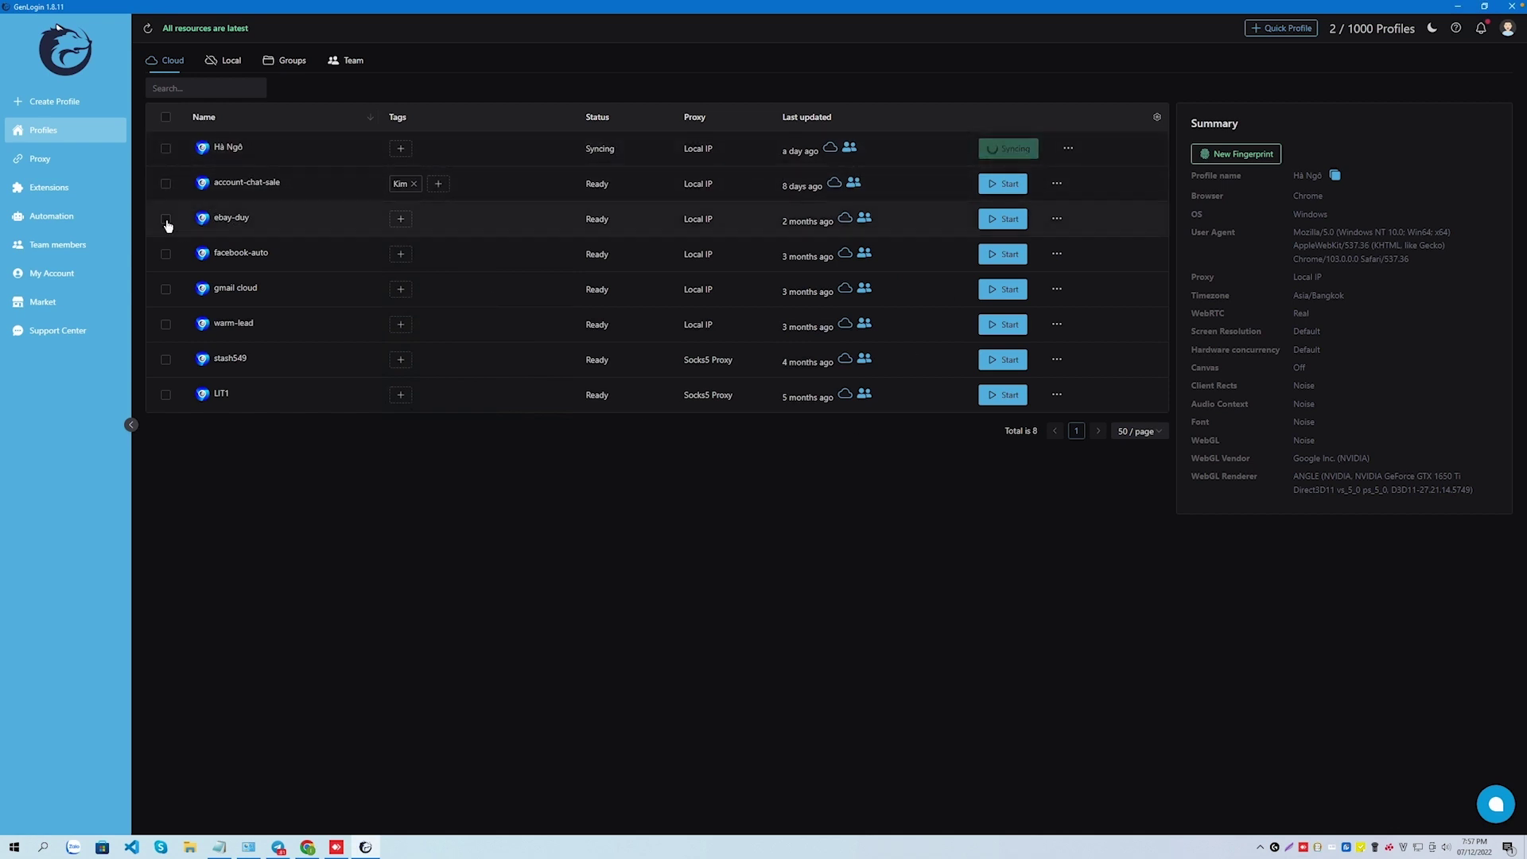
# Import nuoifacebook.genlogin into My scripts and open its node flow in the Editor
pyautogui.click(80, 226)
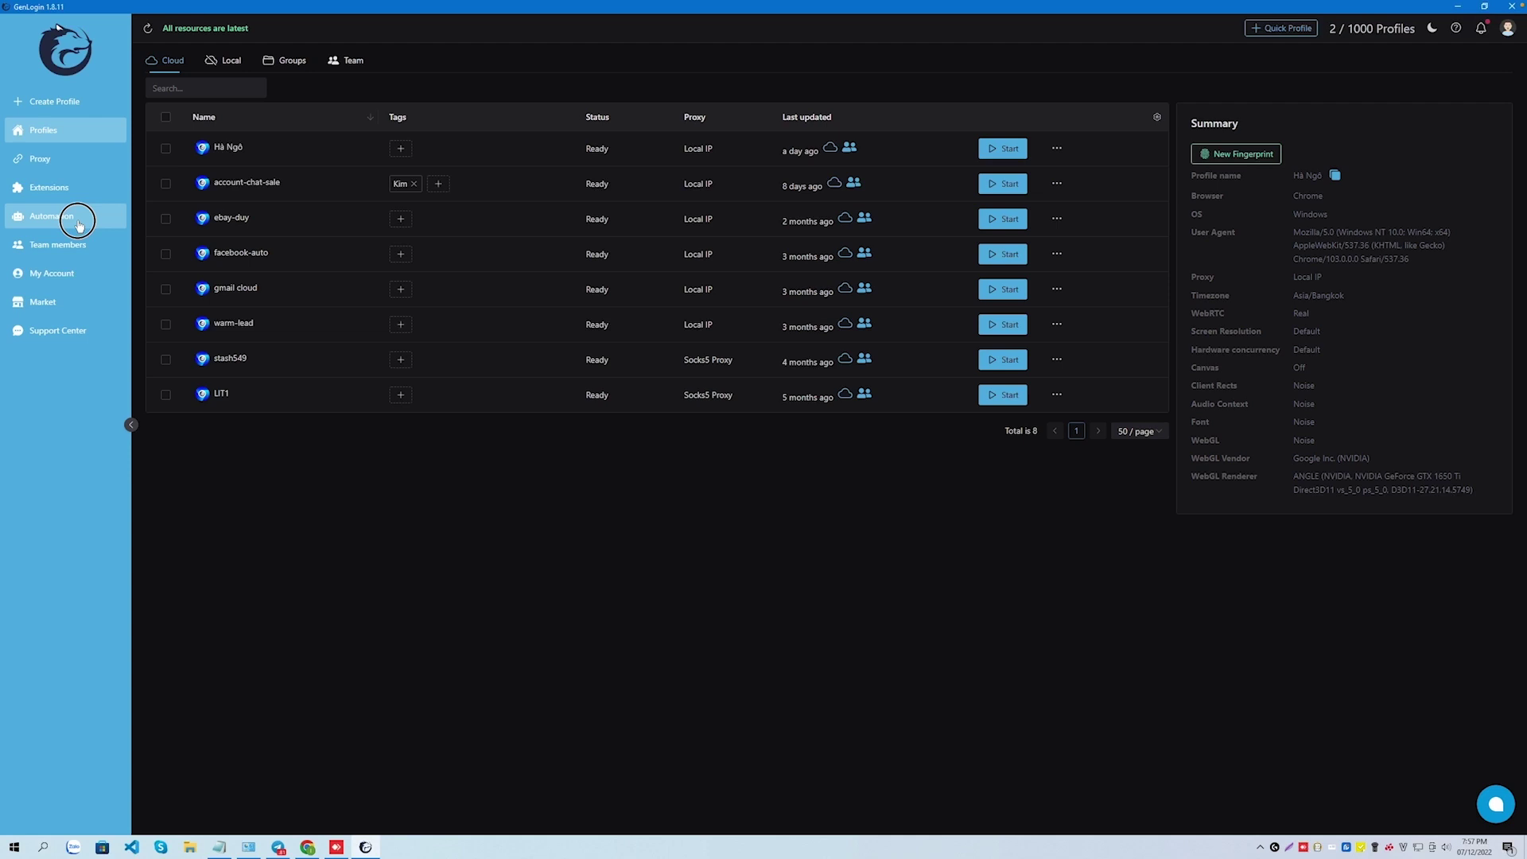
pyautogui.click(213, 64)
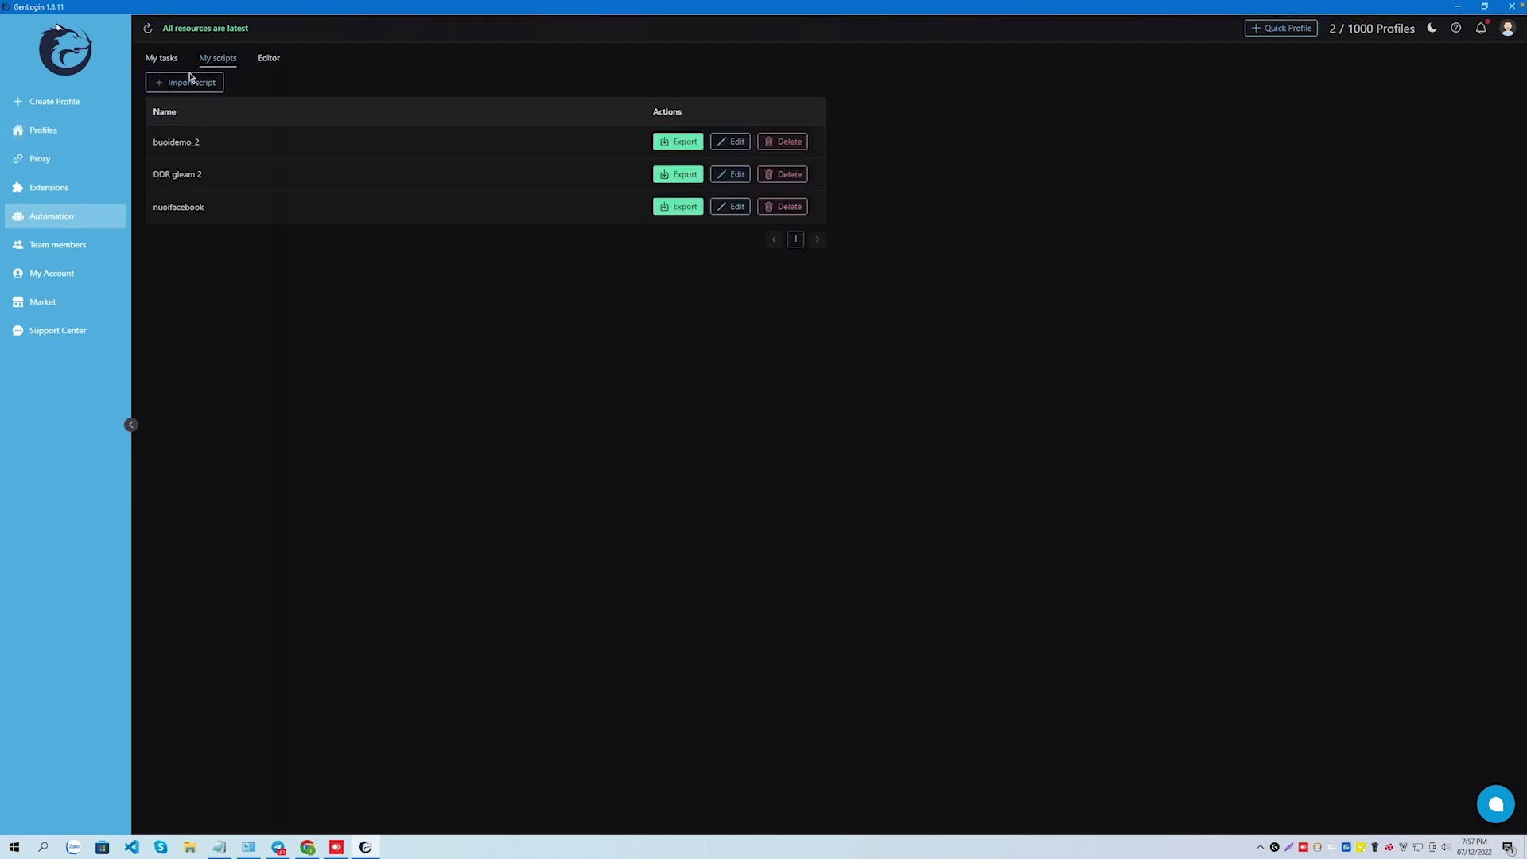
pyautogui.click(191, 84)
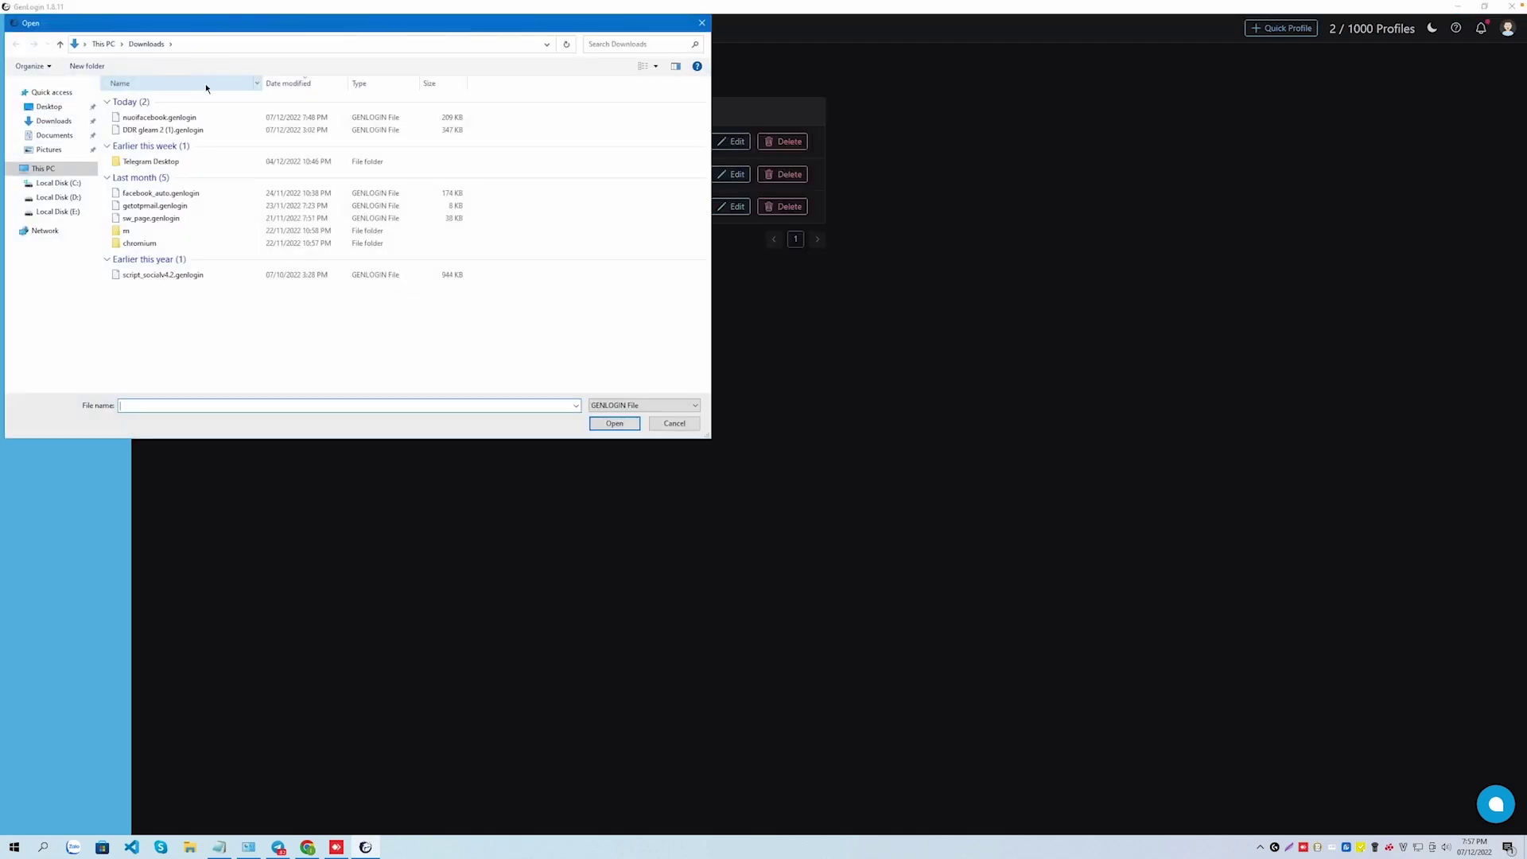
pyautogui.click(159, 117)
pyautogui.click(617, 424)
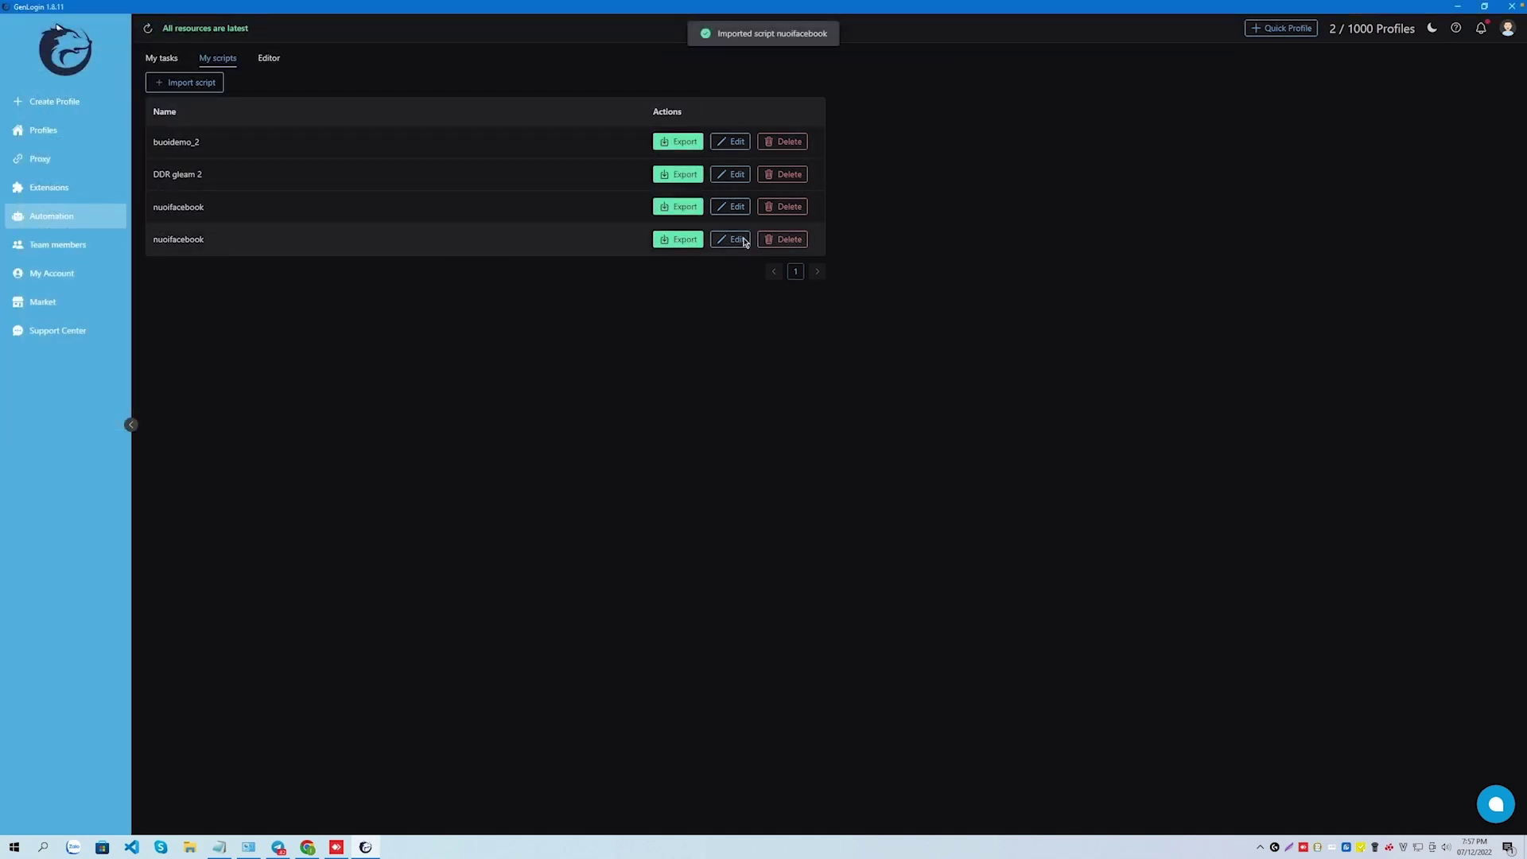
pyautogui.click(742, 241)
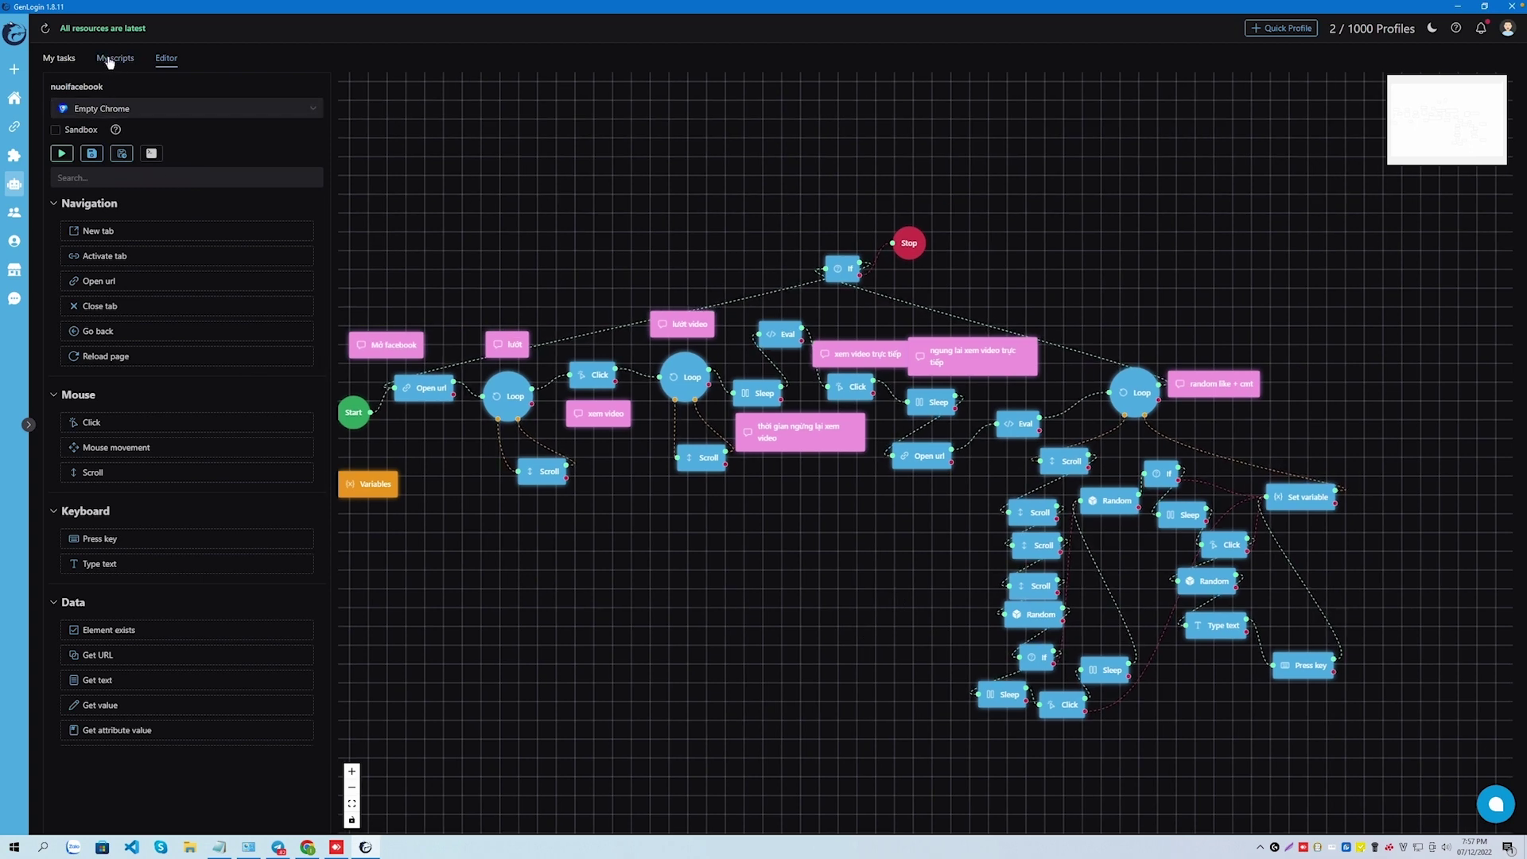
# Create a new task named 'farming facebook' that runs the nuoifacebook script
pyautogui.click(66, 58)
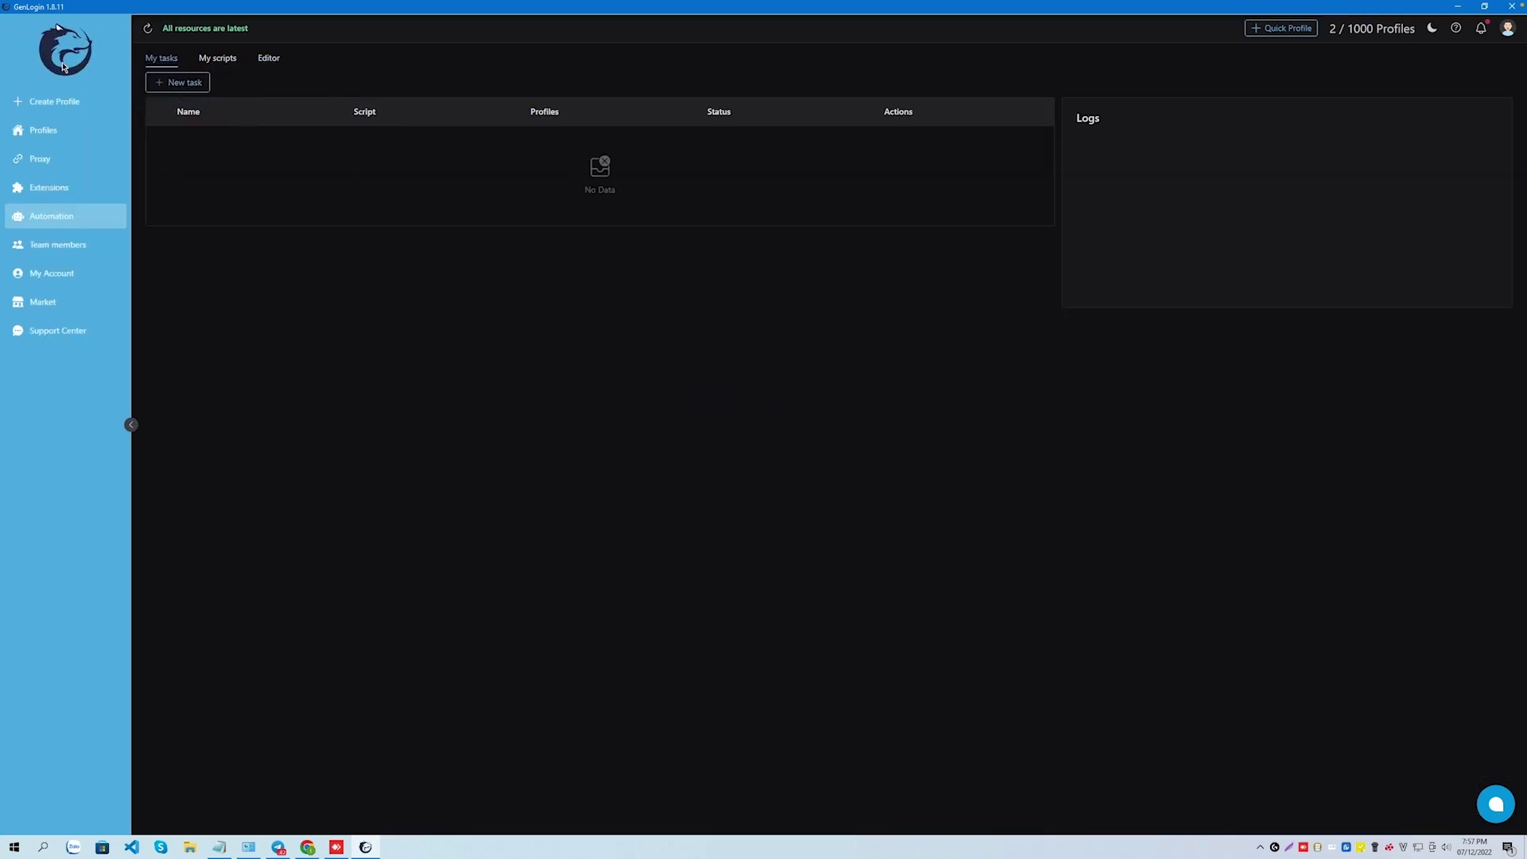
pyautogui.click(183, 85)
pyautogui.click(665, 393)
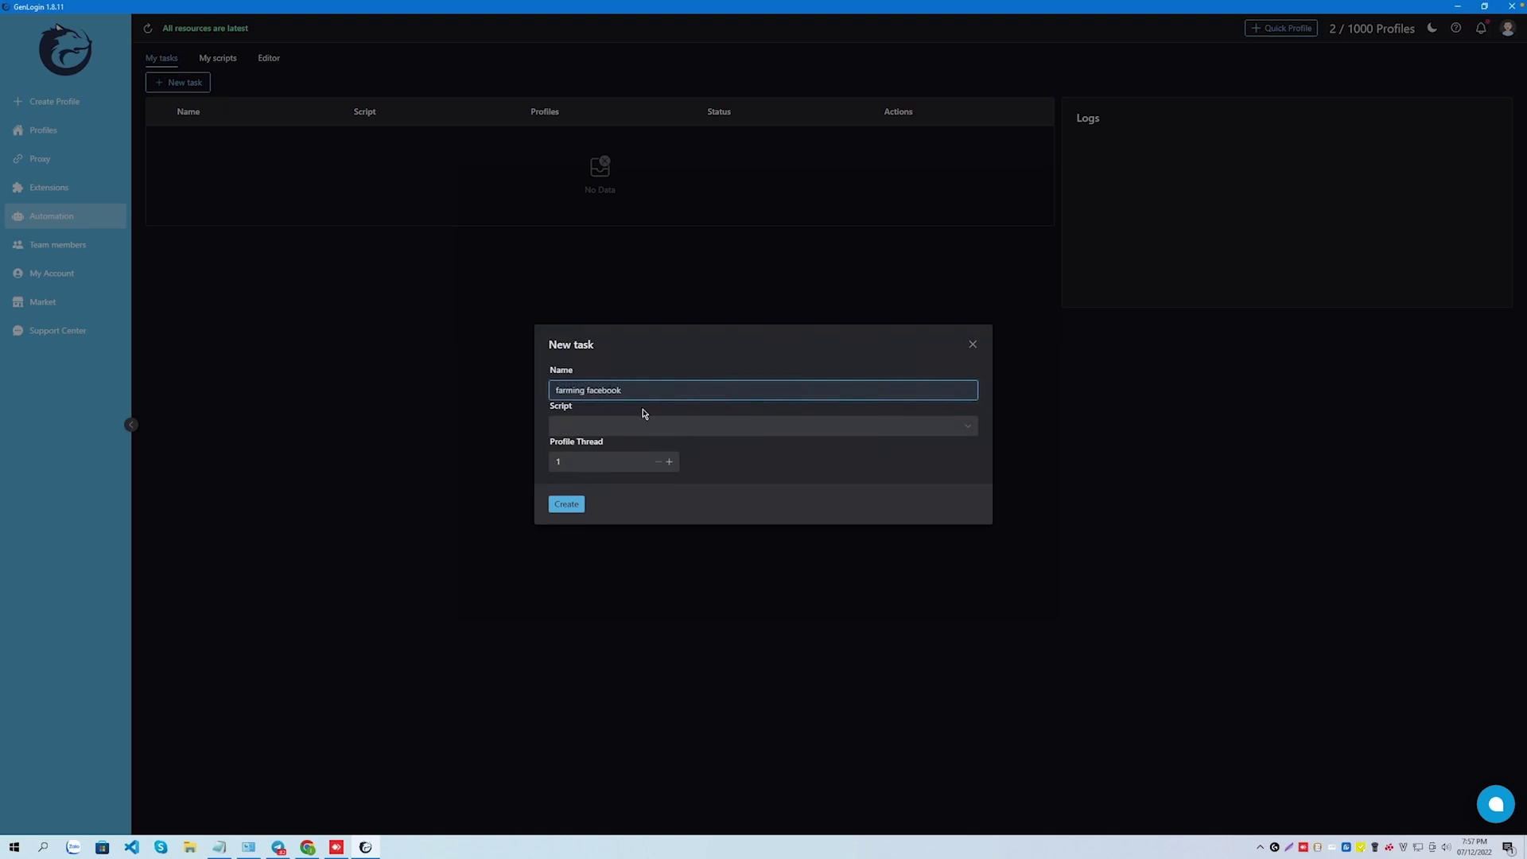
pyautogui.click(637, 422)
pyautogui.click(614, 494)
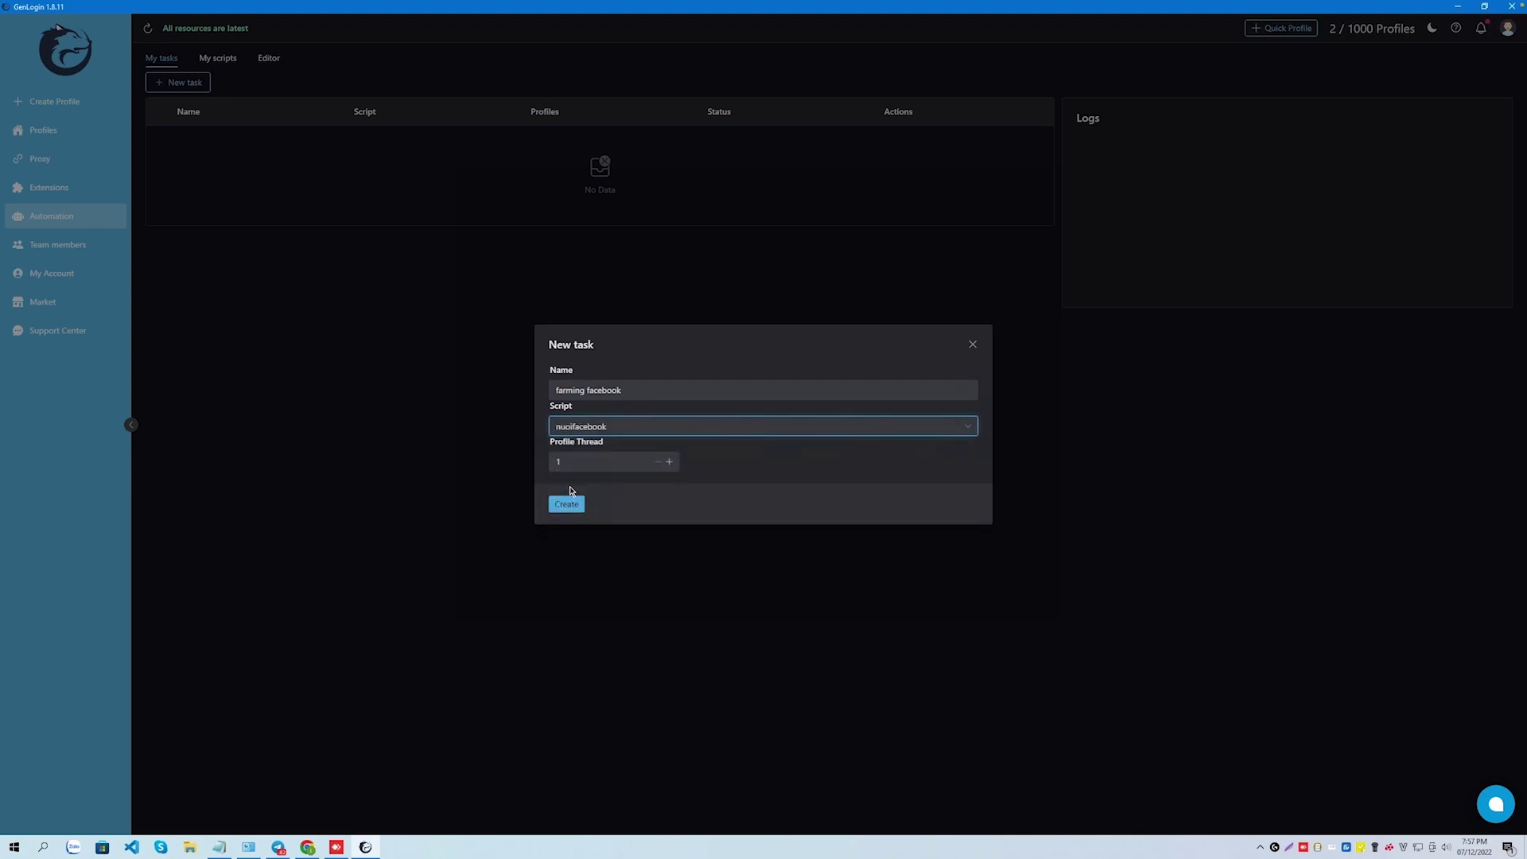
pyautogui.click(579, 469)
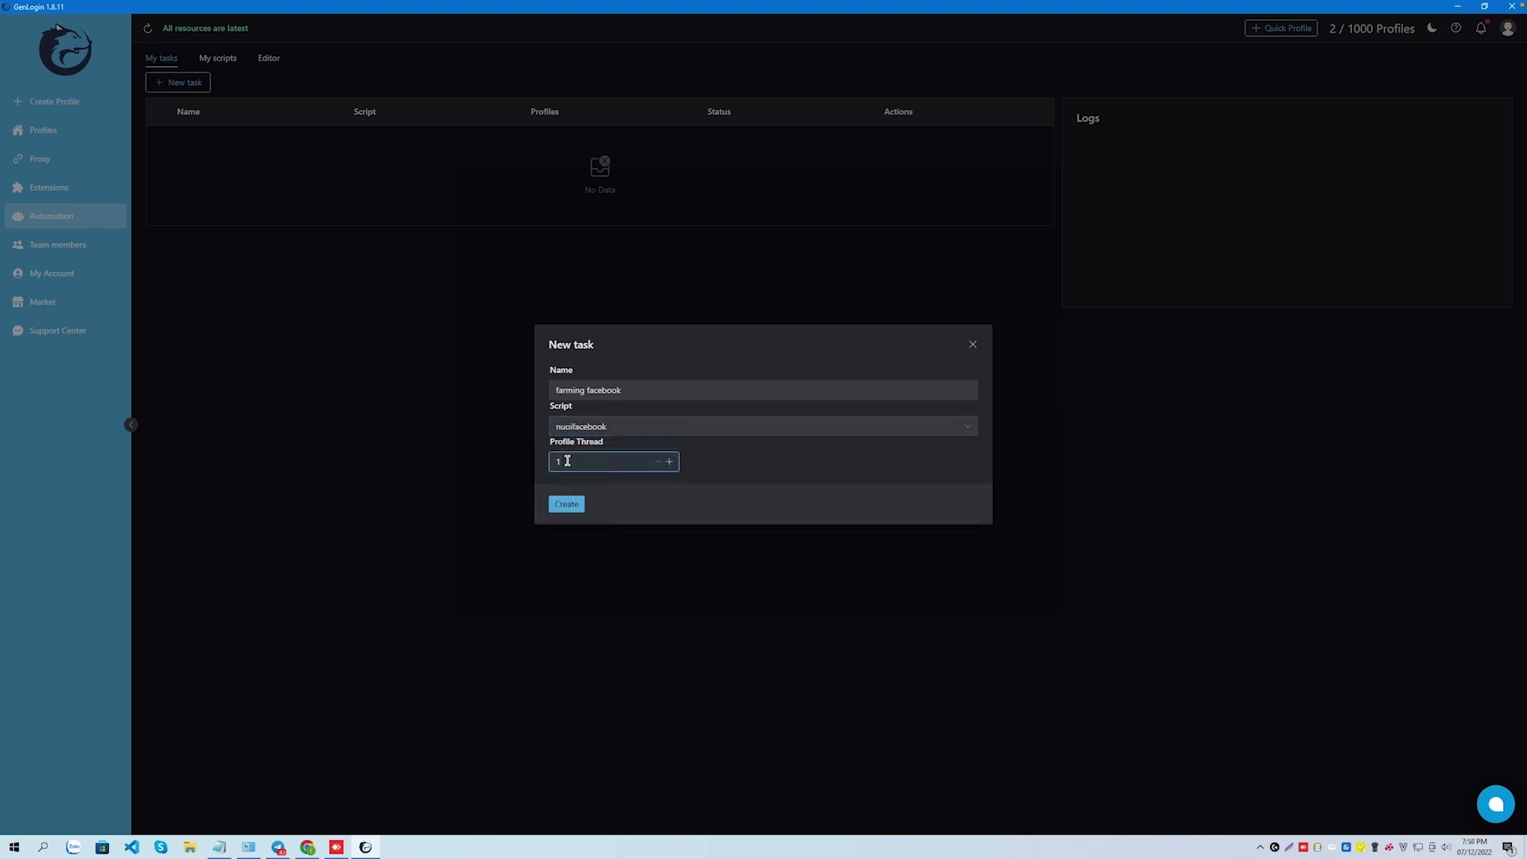
pyautogui.click(563, 506)
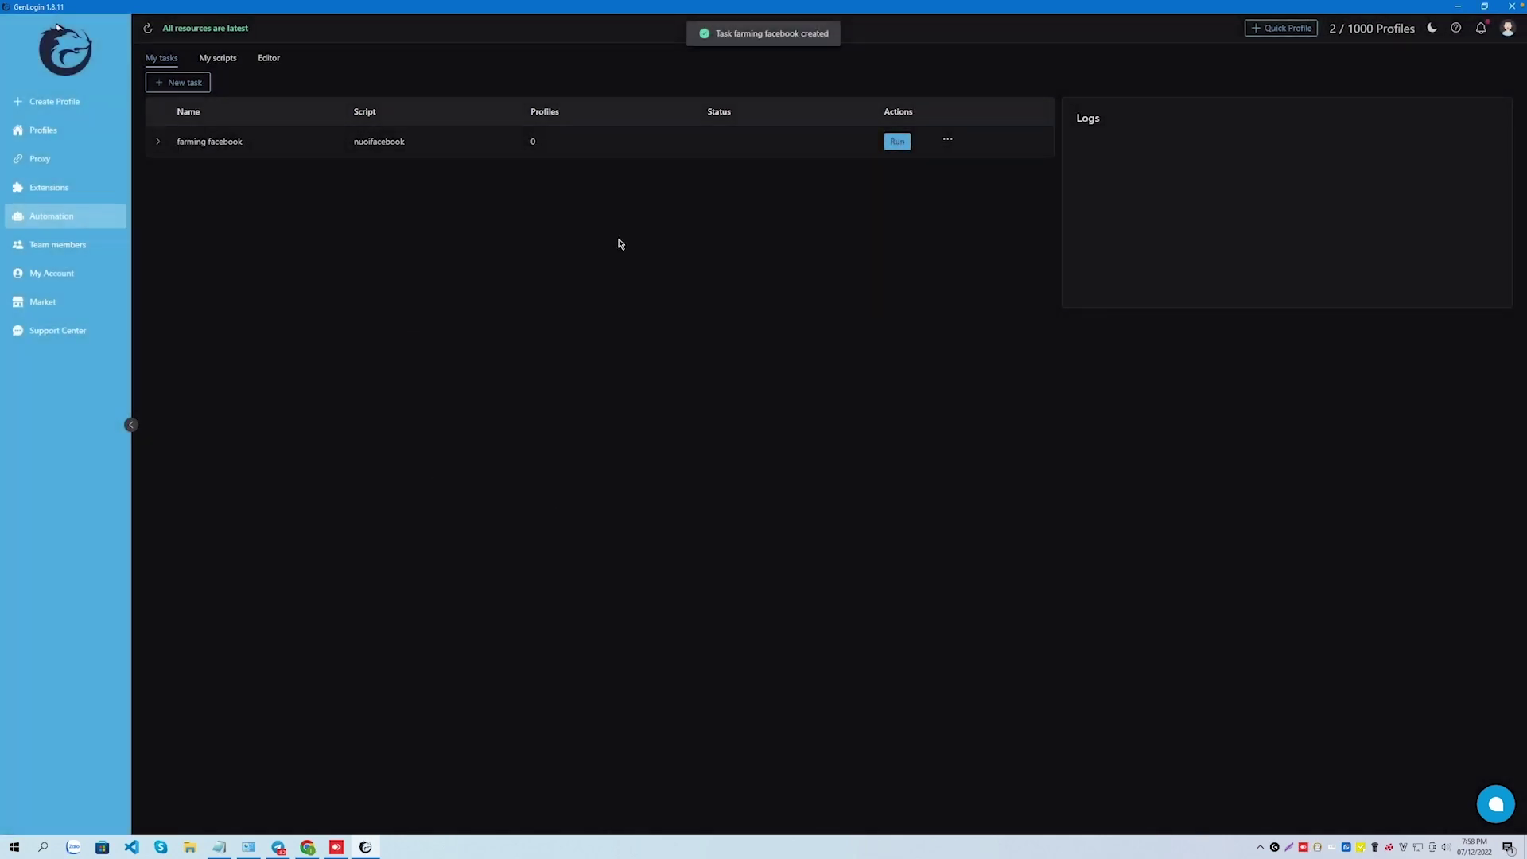
# Assign the first profile and the account-chat-sale profile to the farming facebook task
pyautogui.click(48, 133)
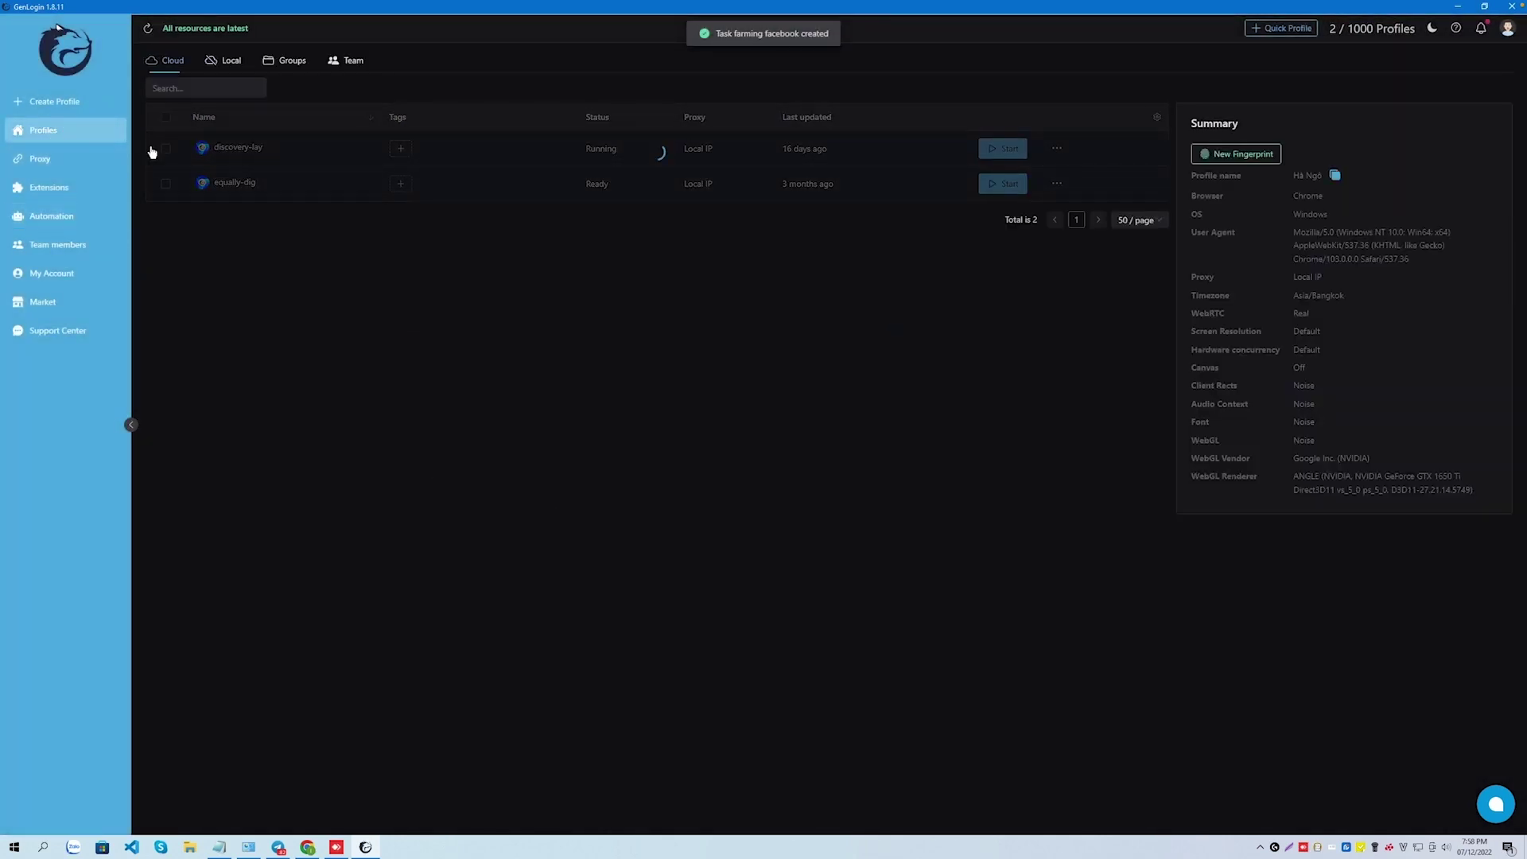
pyautogui.click(166, 149)
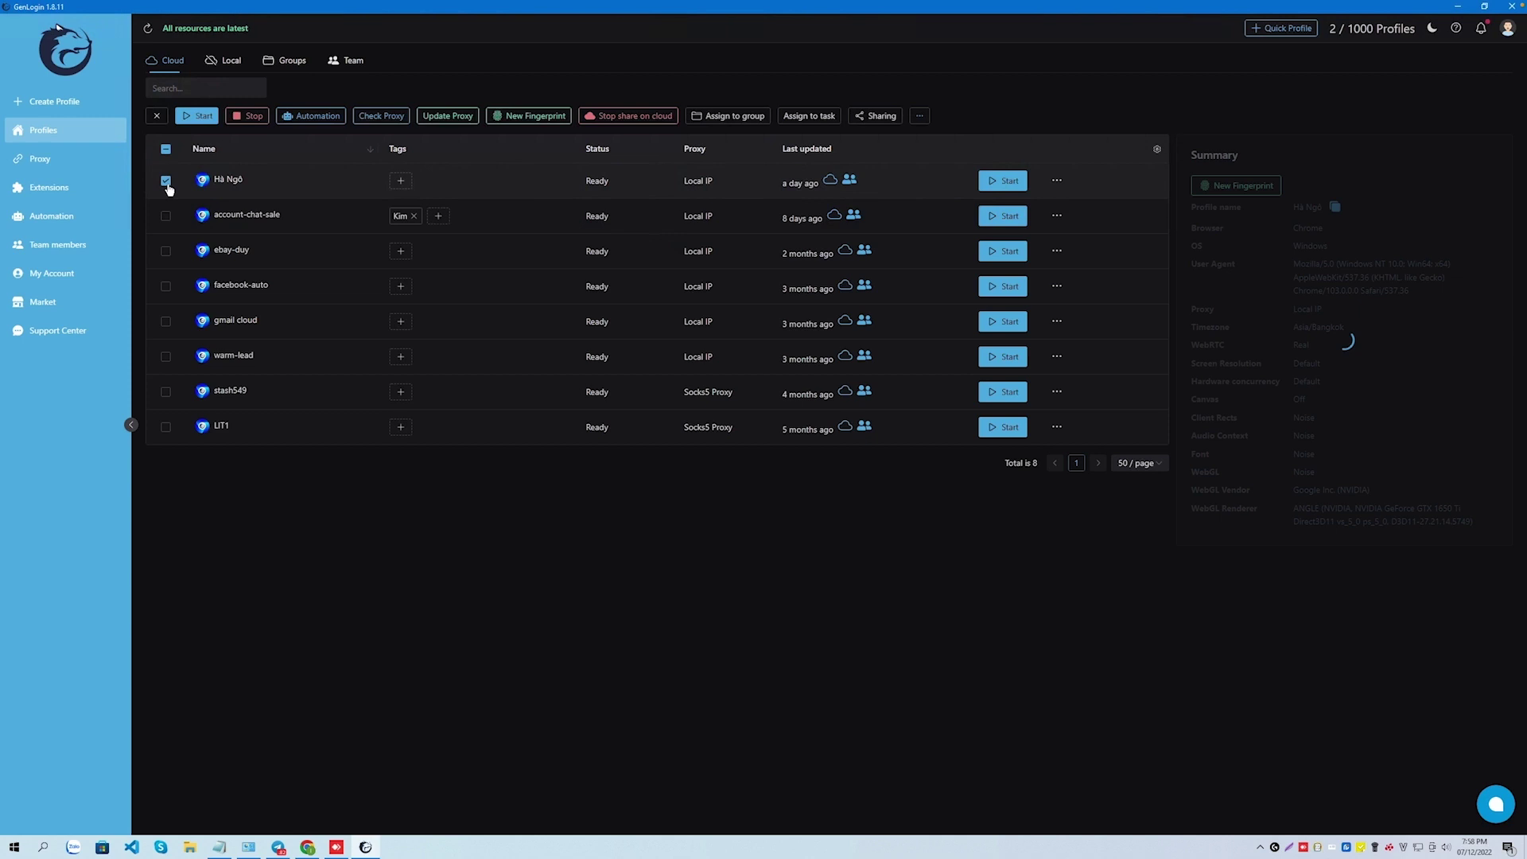
pyautogui.click(165, 216)
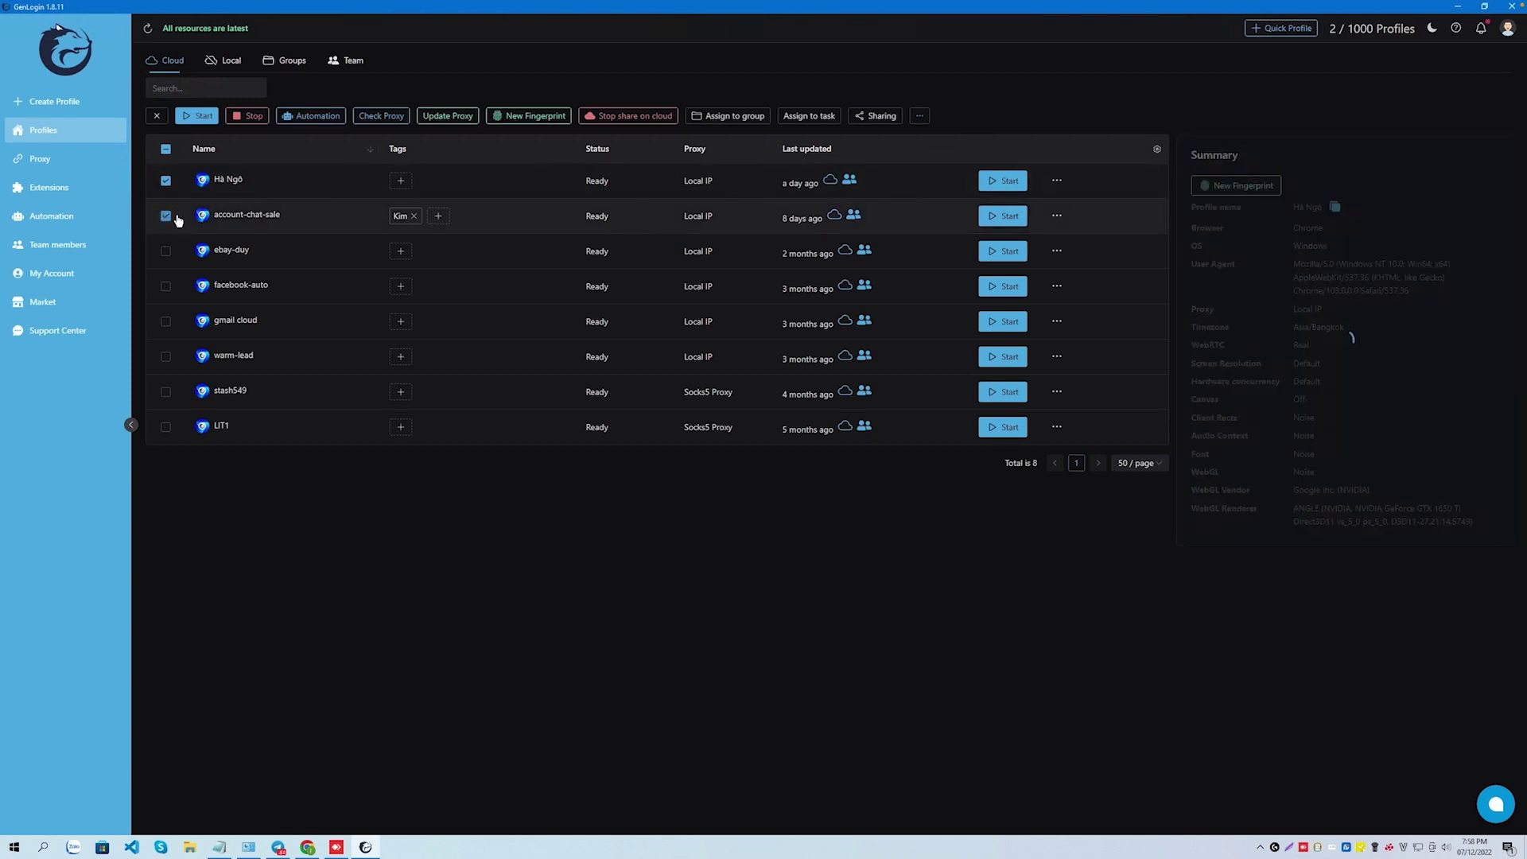
pyautogui.click(803, 116)
pyautogui.click(743, 412)
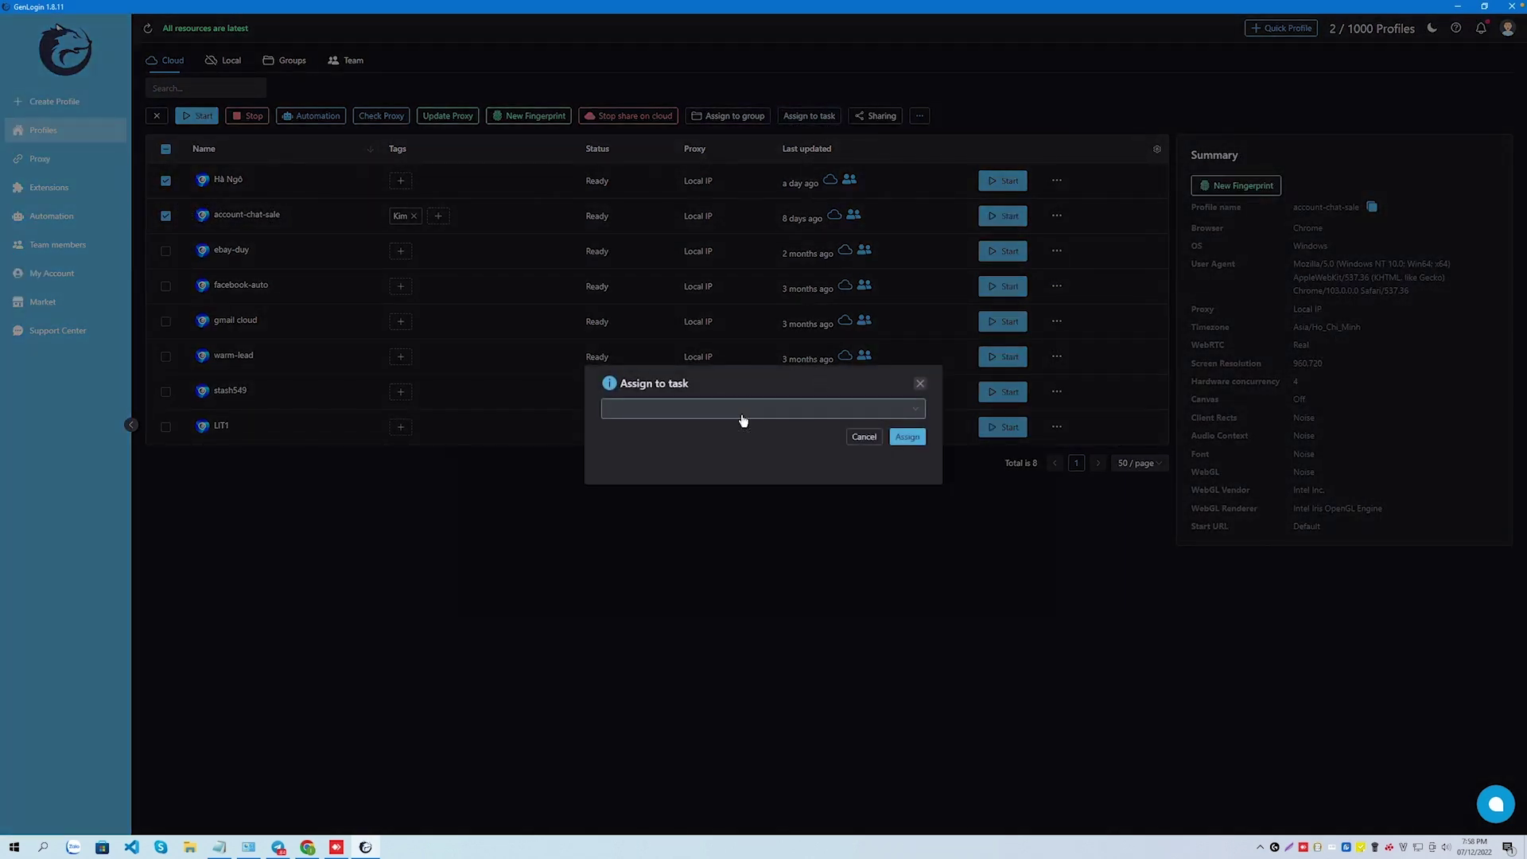
pyautogui.click(674, 438)
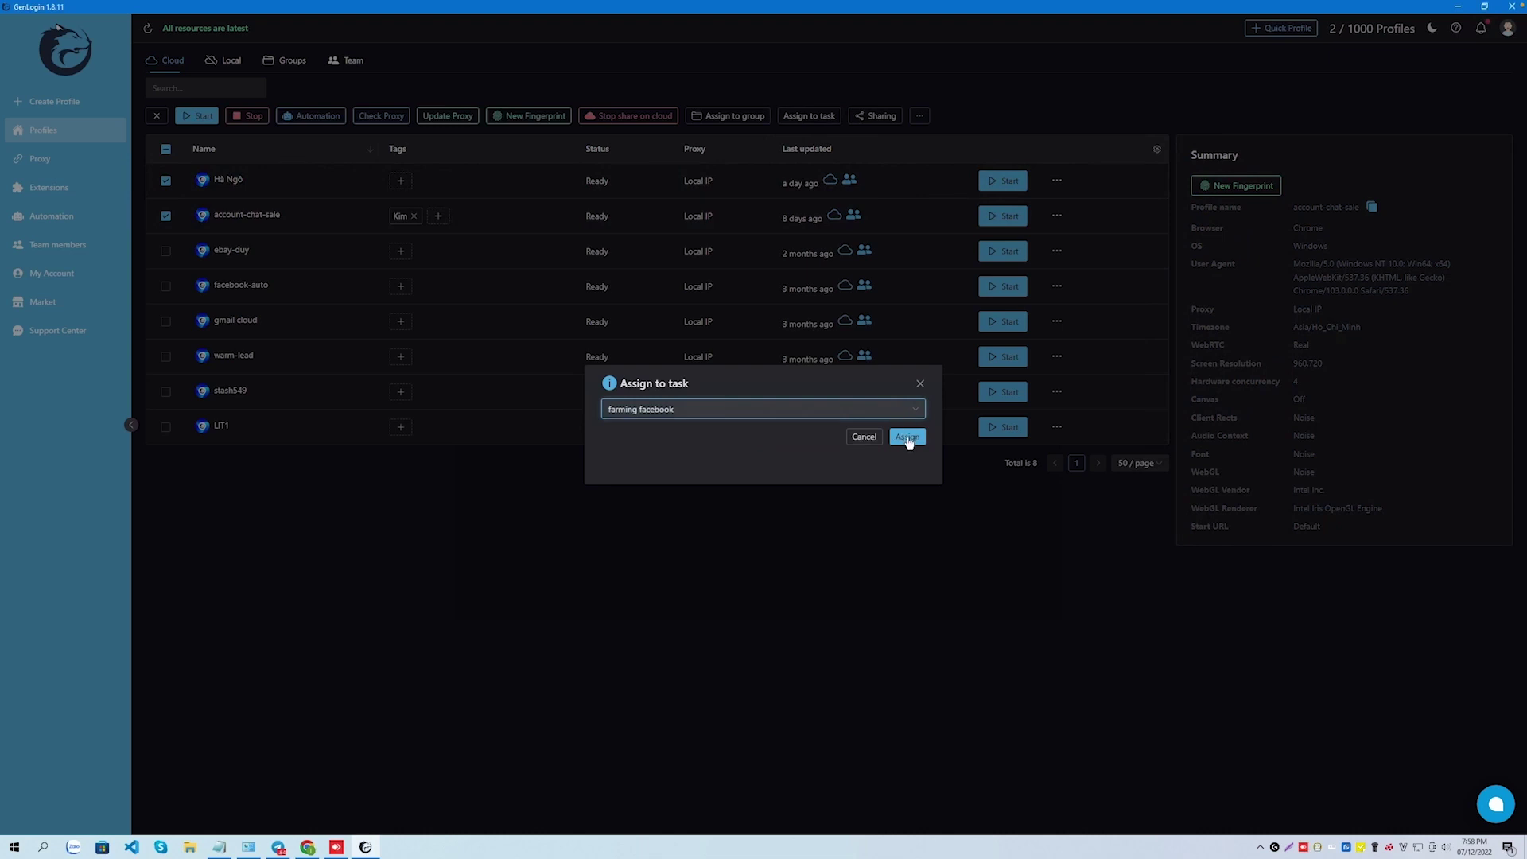
pyautogui.click(908, 438)
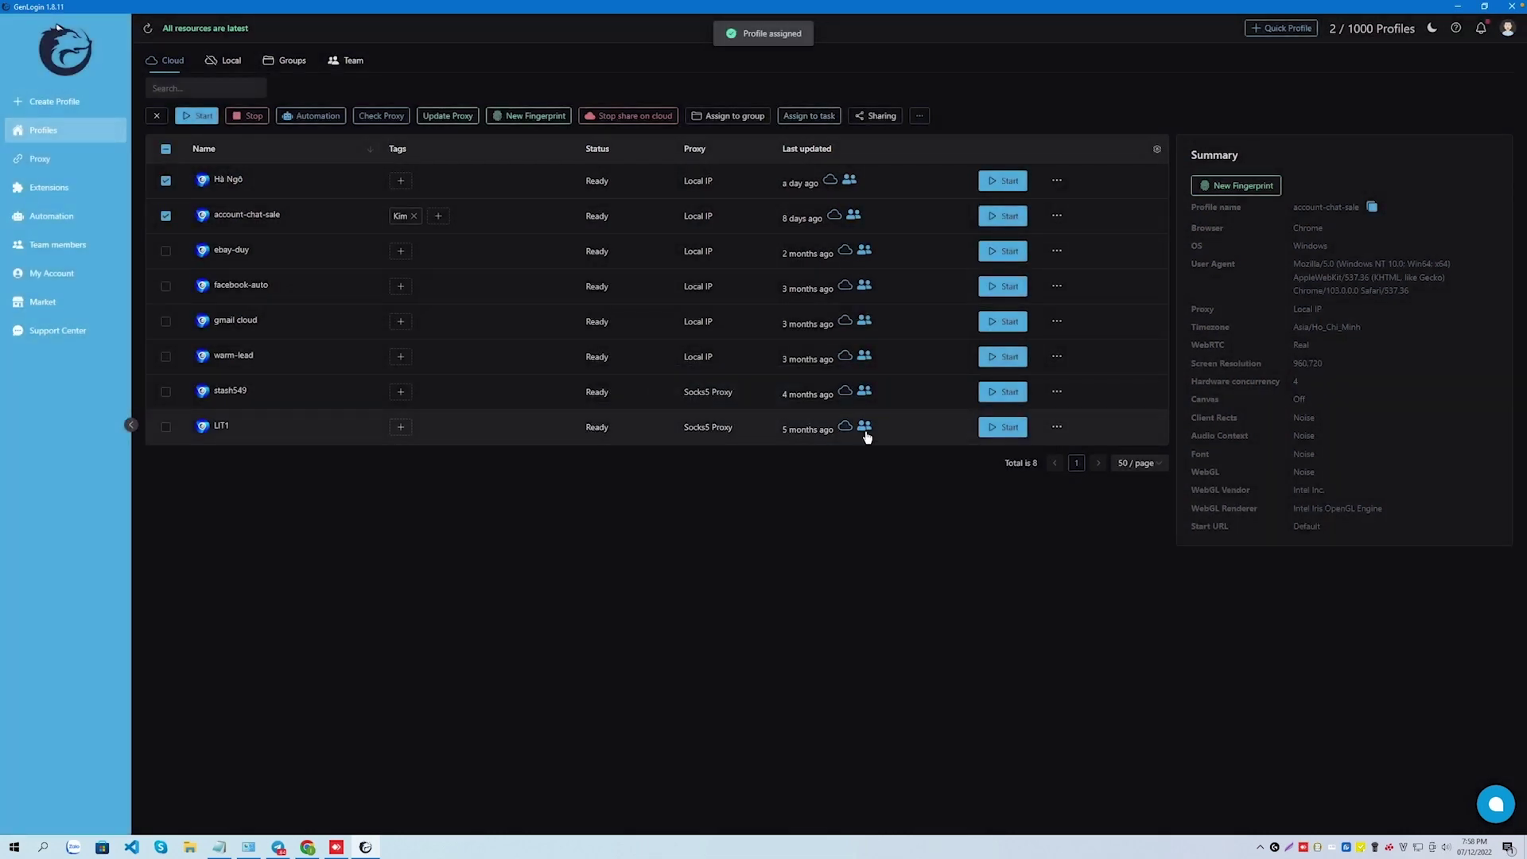
pyautogui.click(67, 216)
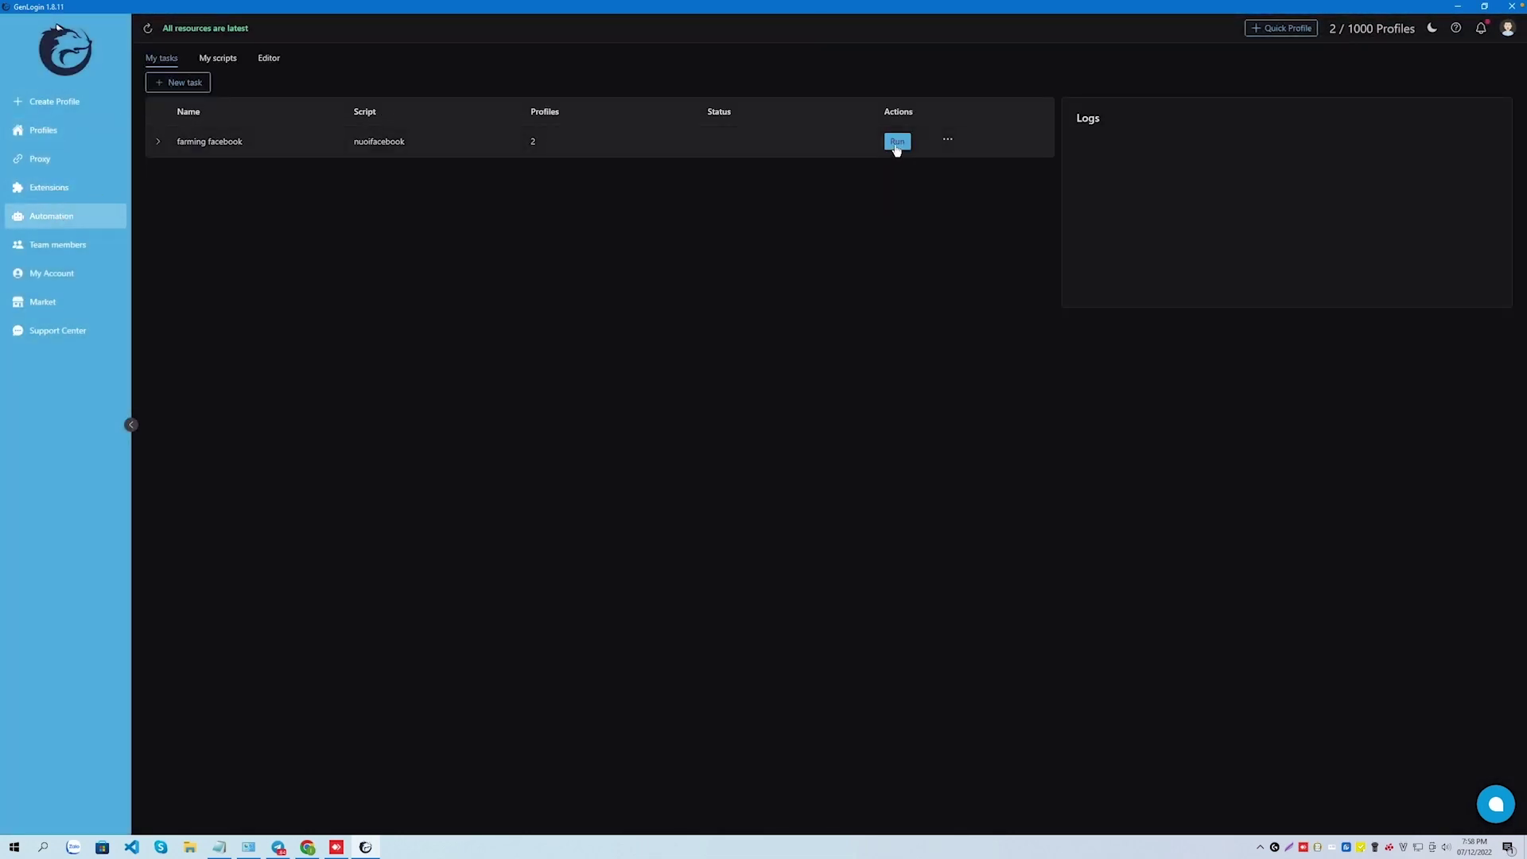
# Run the farming facebook task and resize both launched browser windows to watch it
pyautogui.click(157, 142)
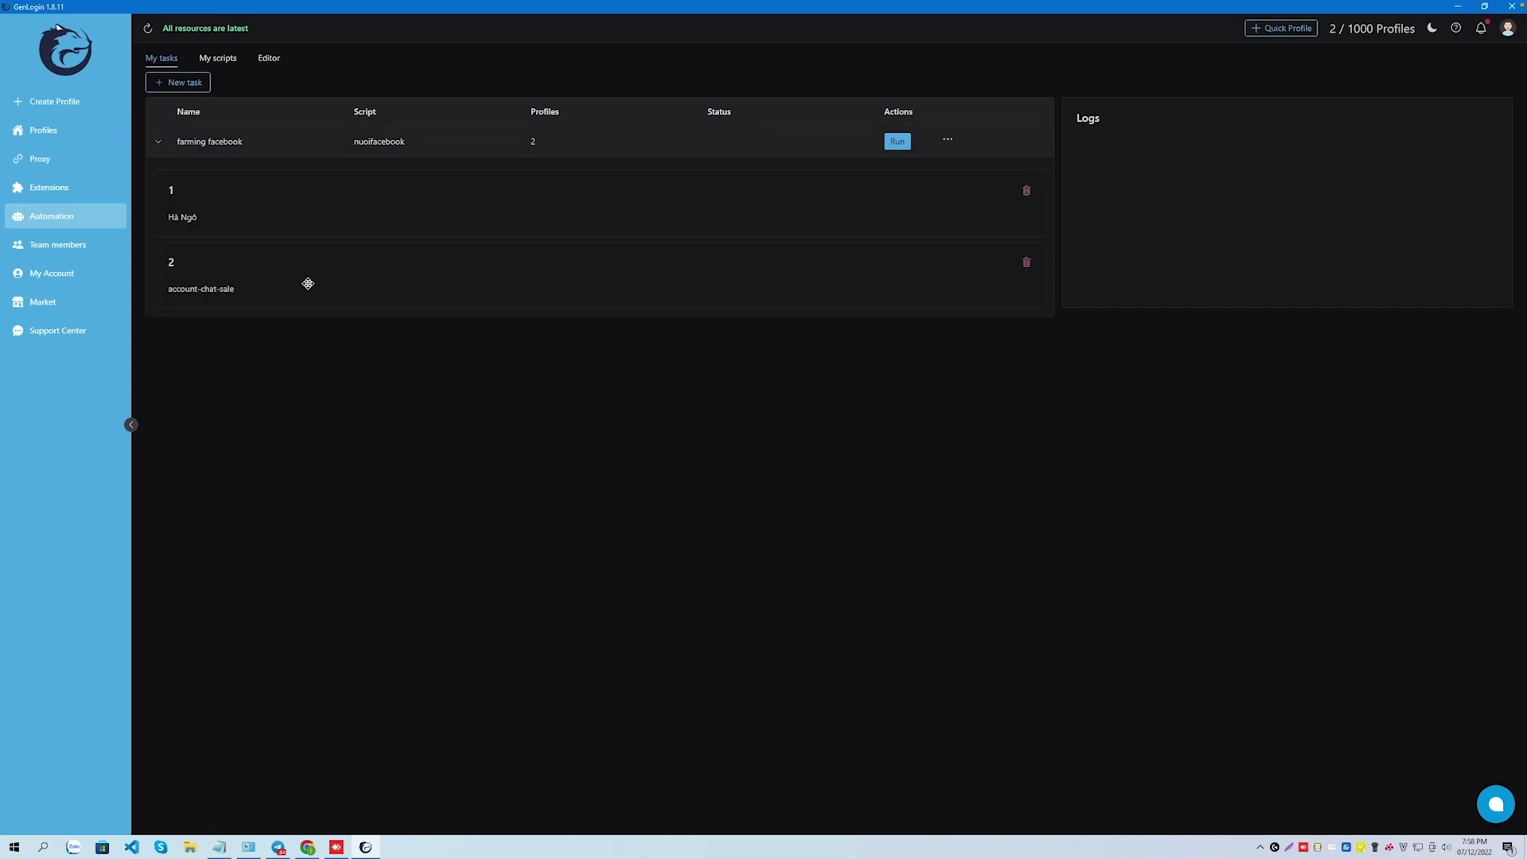
pyautogui.click(896, 140)
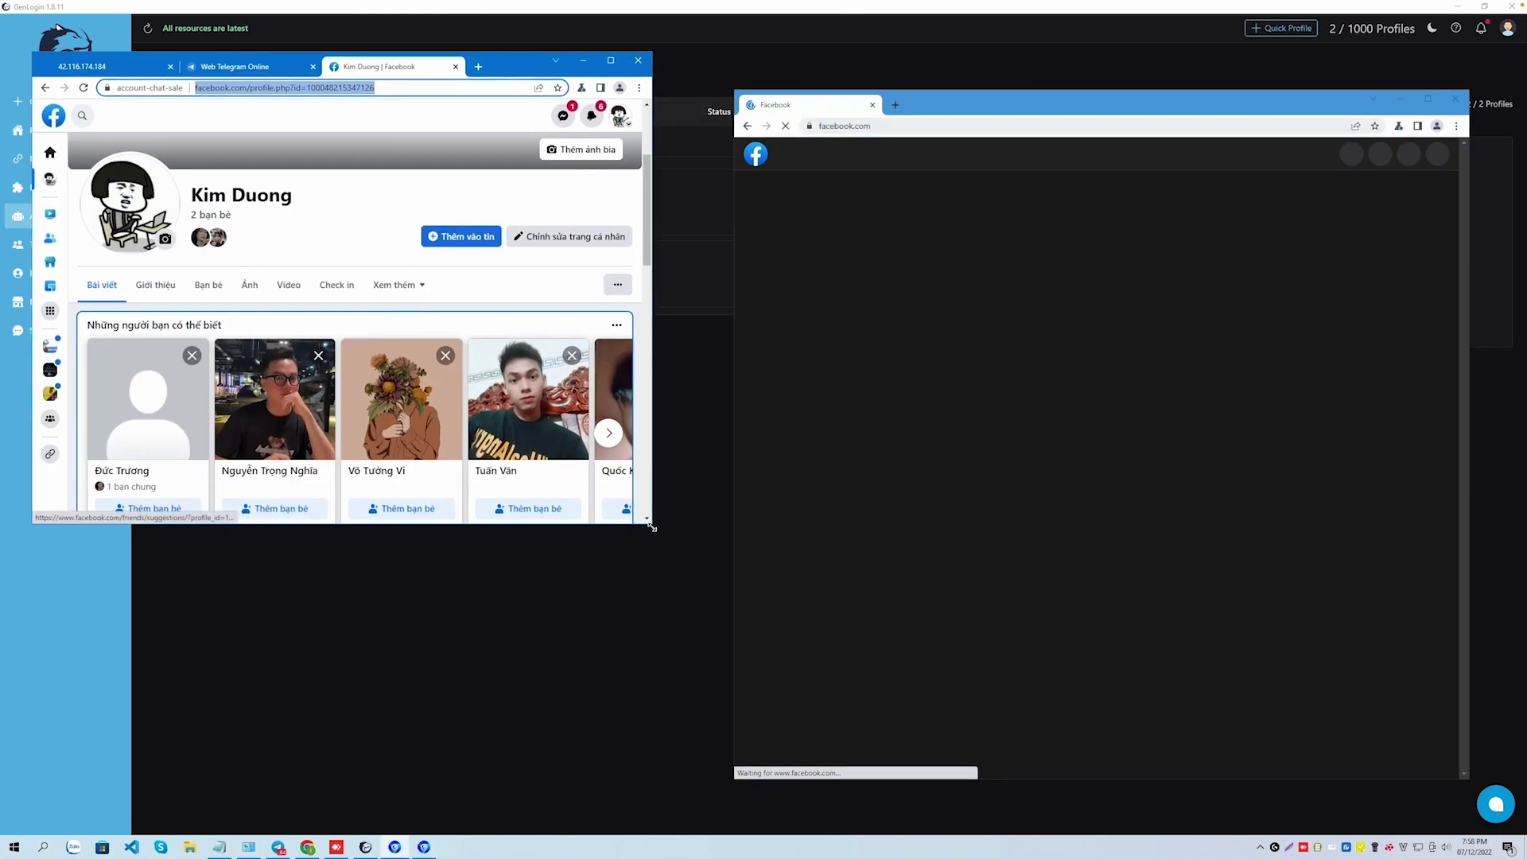
pyautogui.moveTo(652, 526); pyautogui.dragTo(566, 727)
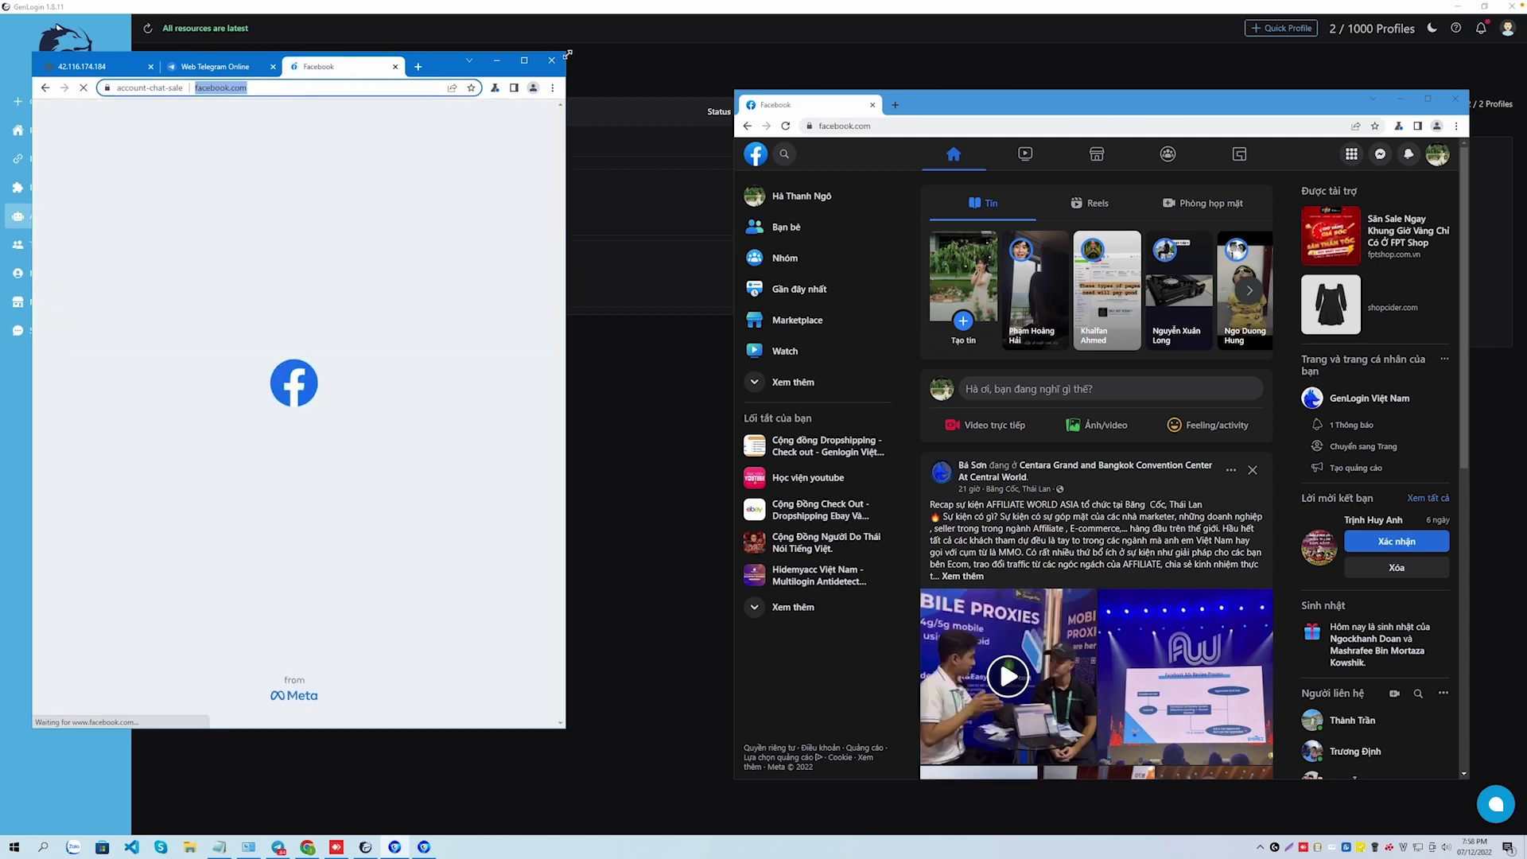
pyautogui.moveTo(567, 54); pyautogui.dragTo(760, 54)
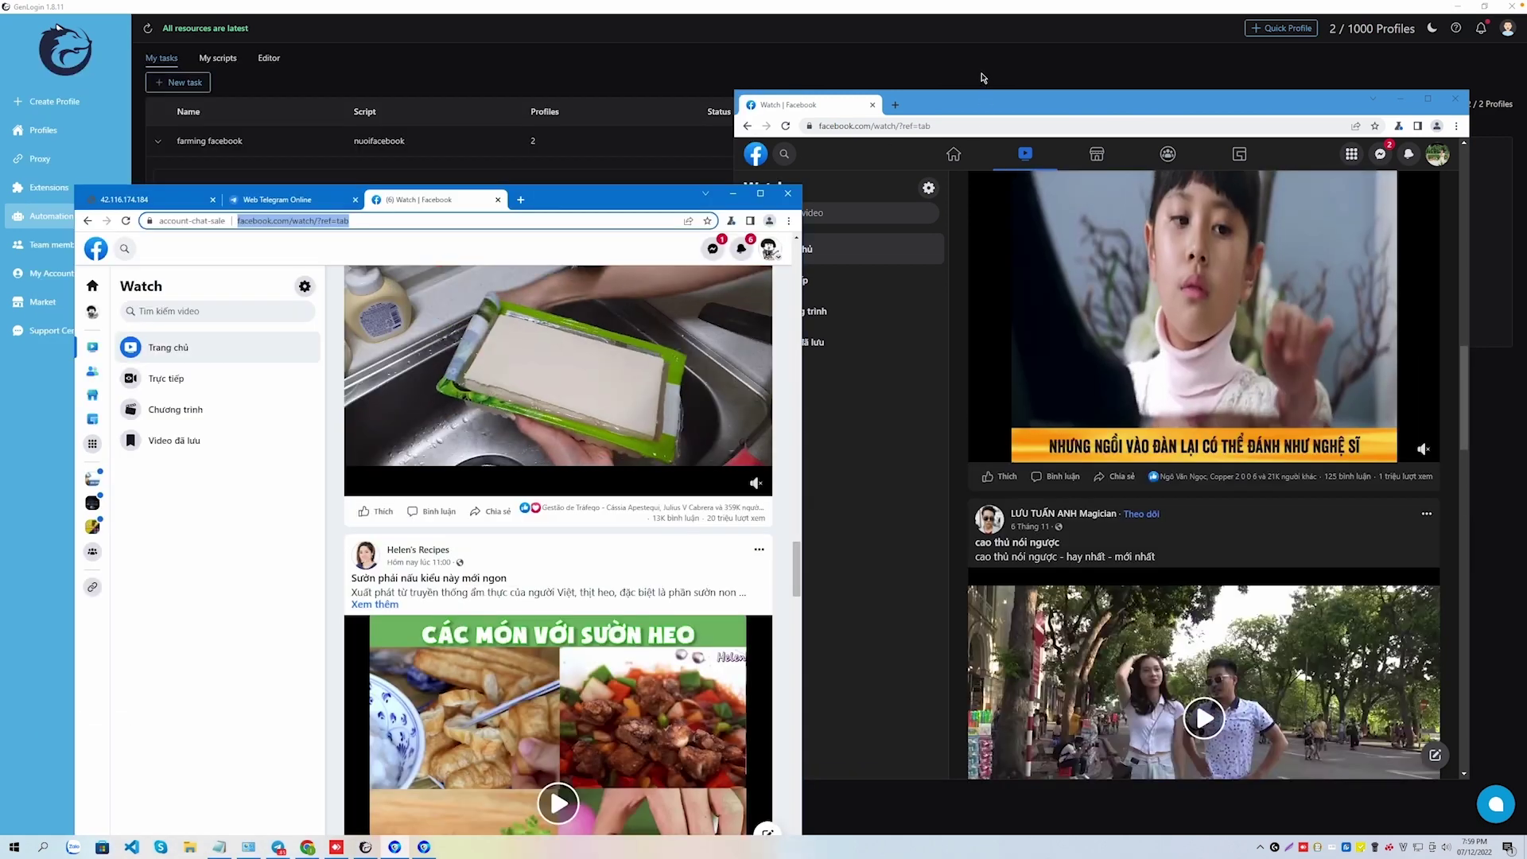
pyautogui.moveTo(1117, 194); pyautogui.dragTo(1131, 310)
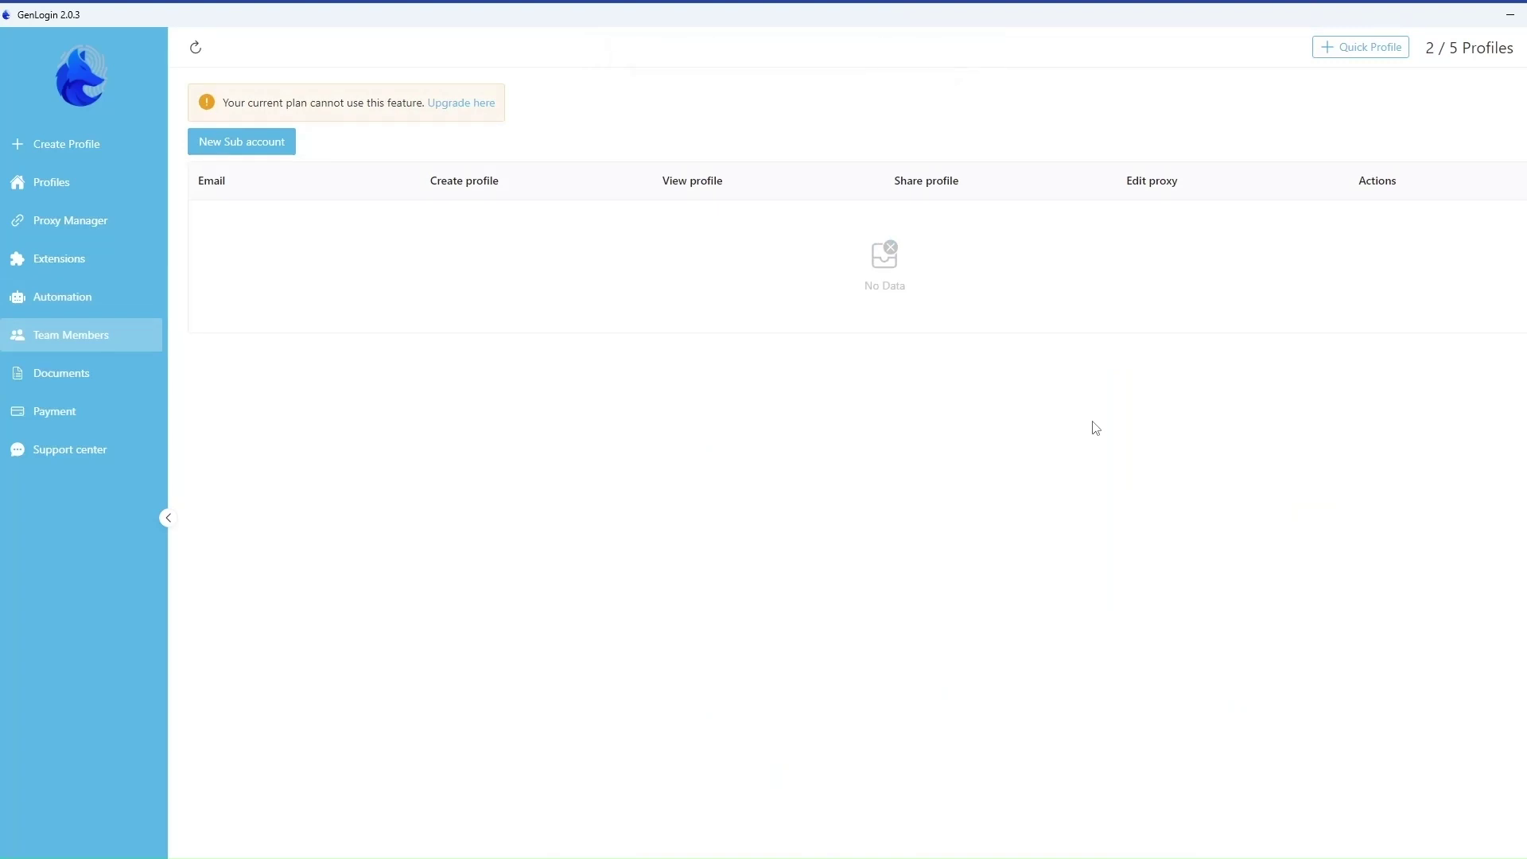
pyautogui.click(250, 143)
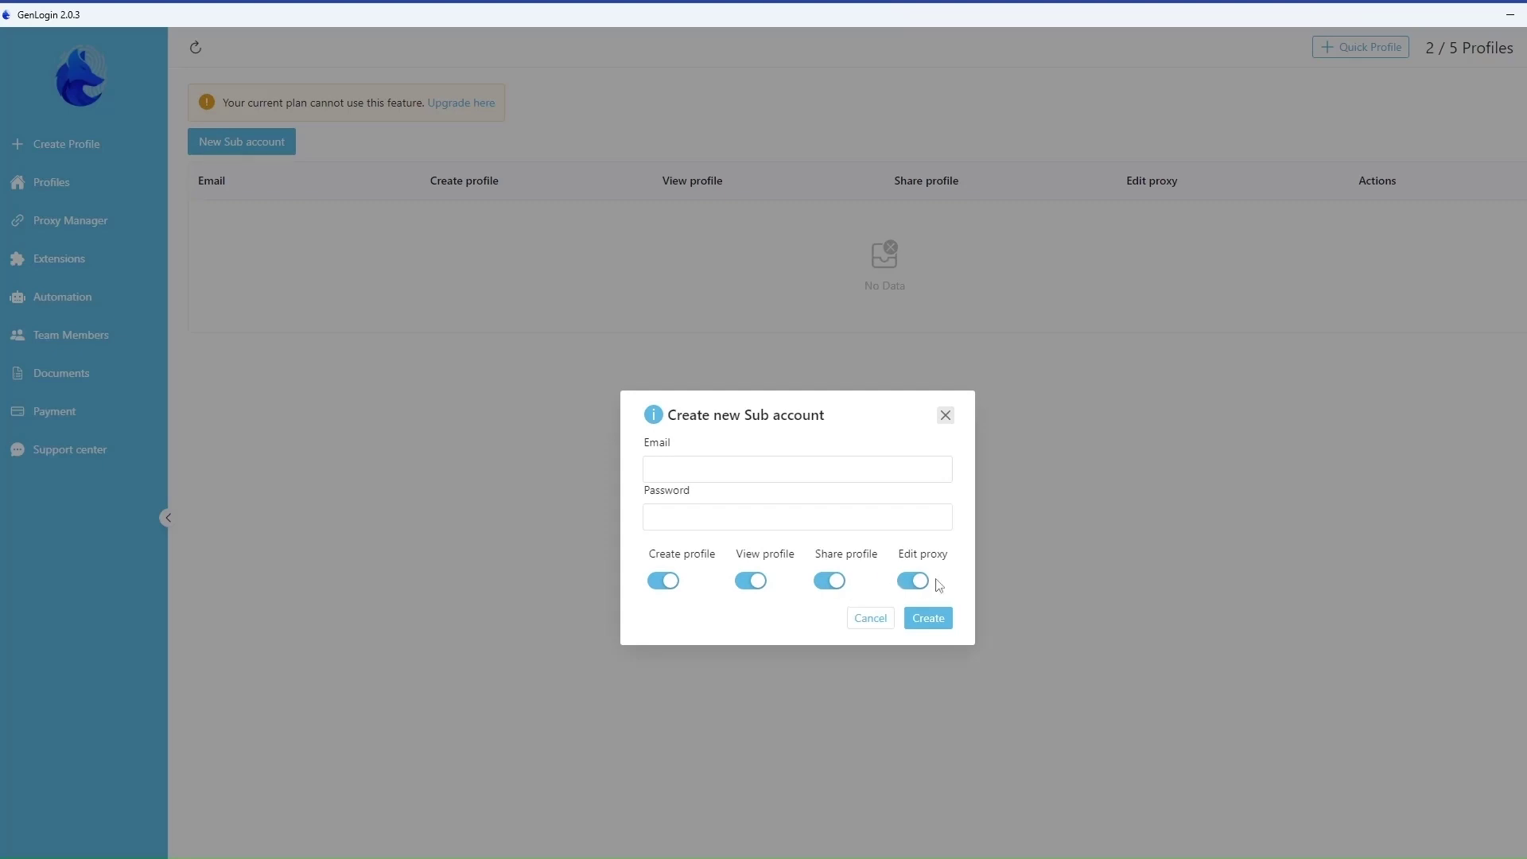
pyautogui.click(946, 416)
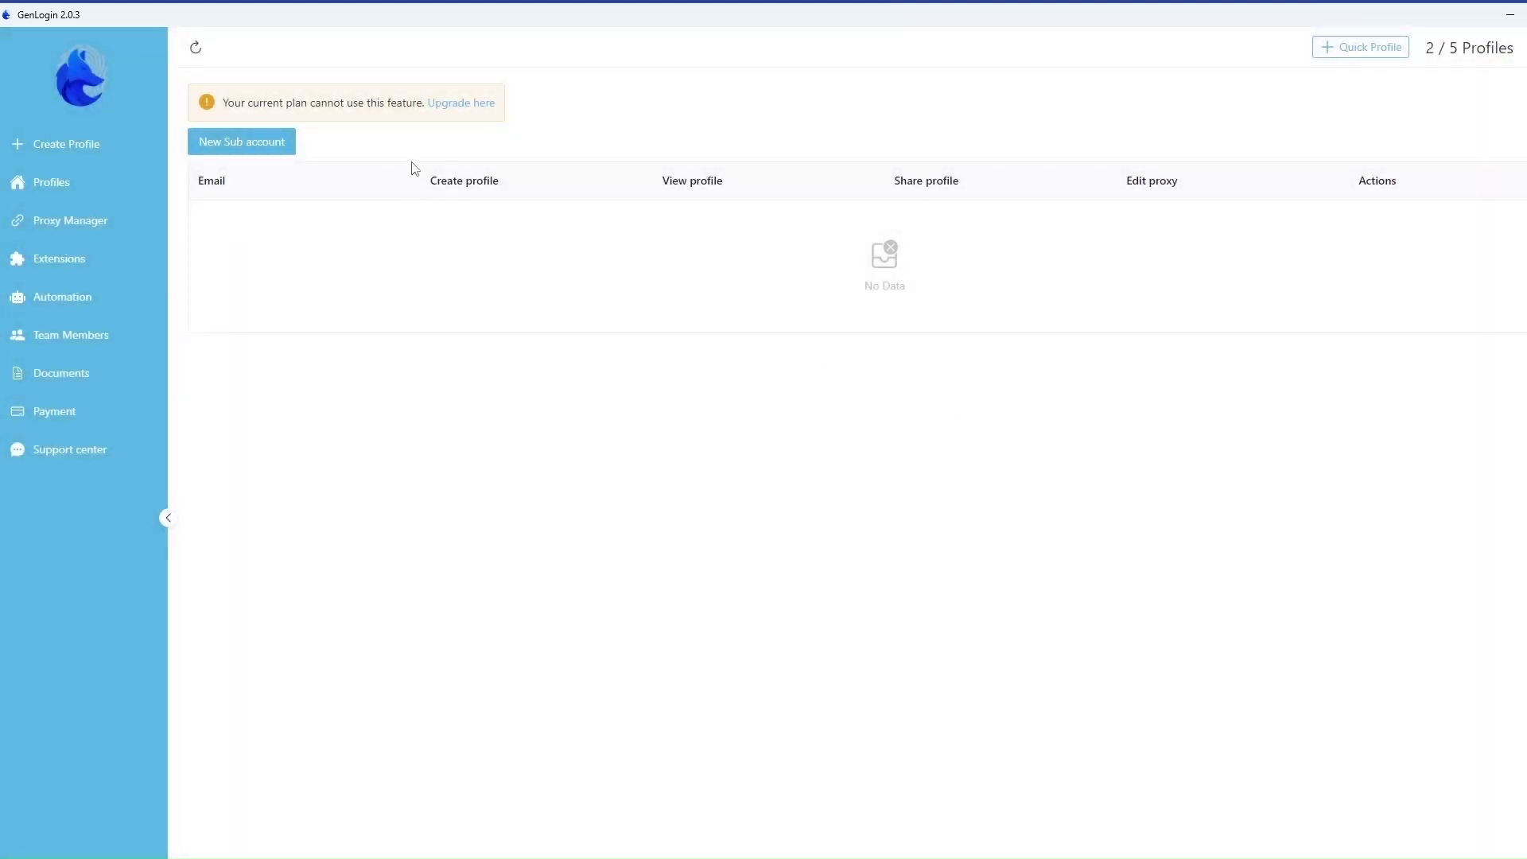
# Open the Guide GenLogin documentation site, then its Payment page
pyautogui.click(52, 380)
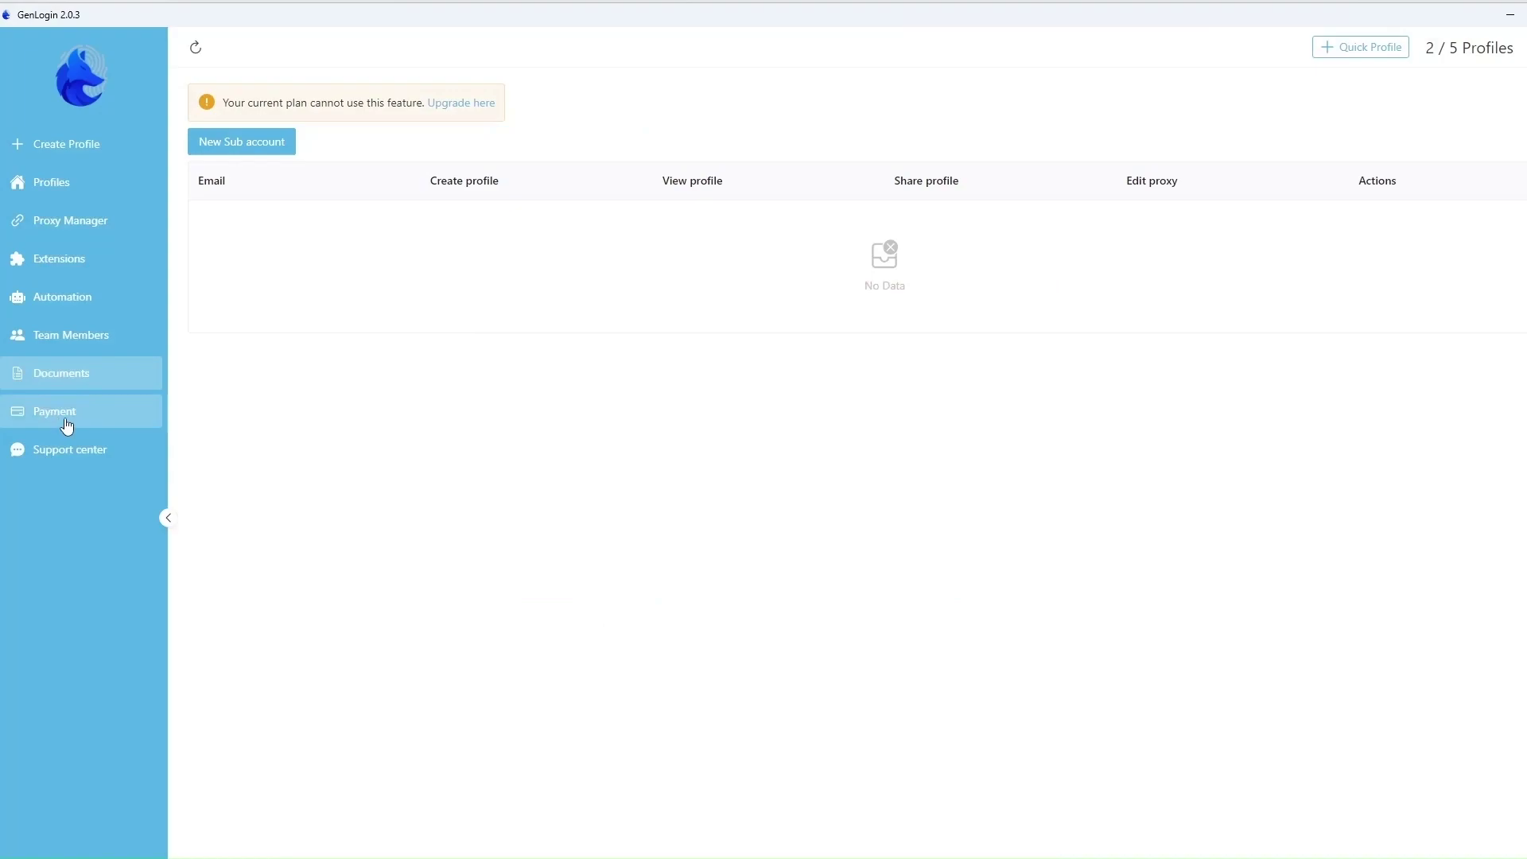
pyautogui.click(68, 422)
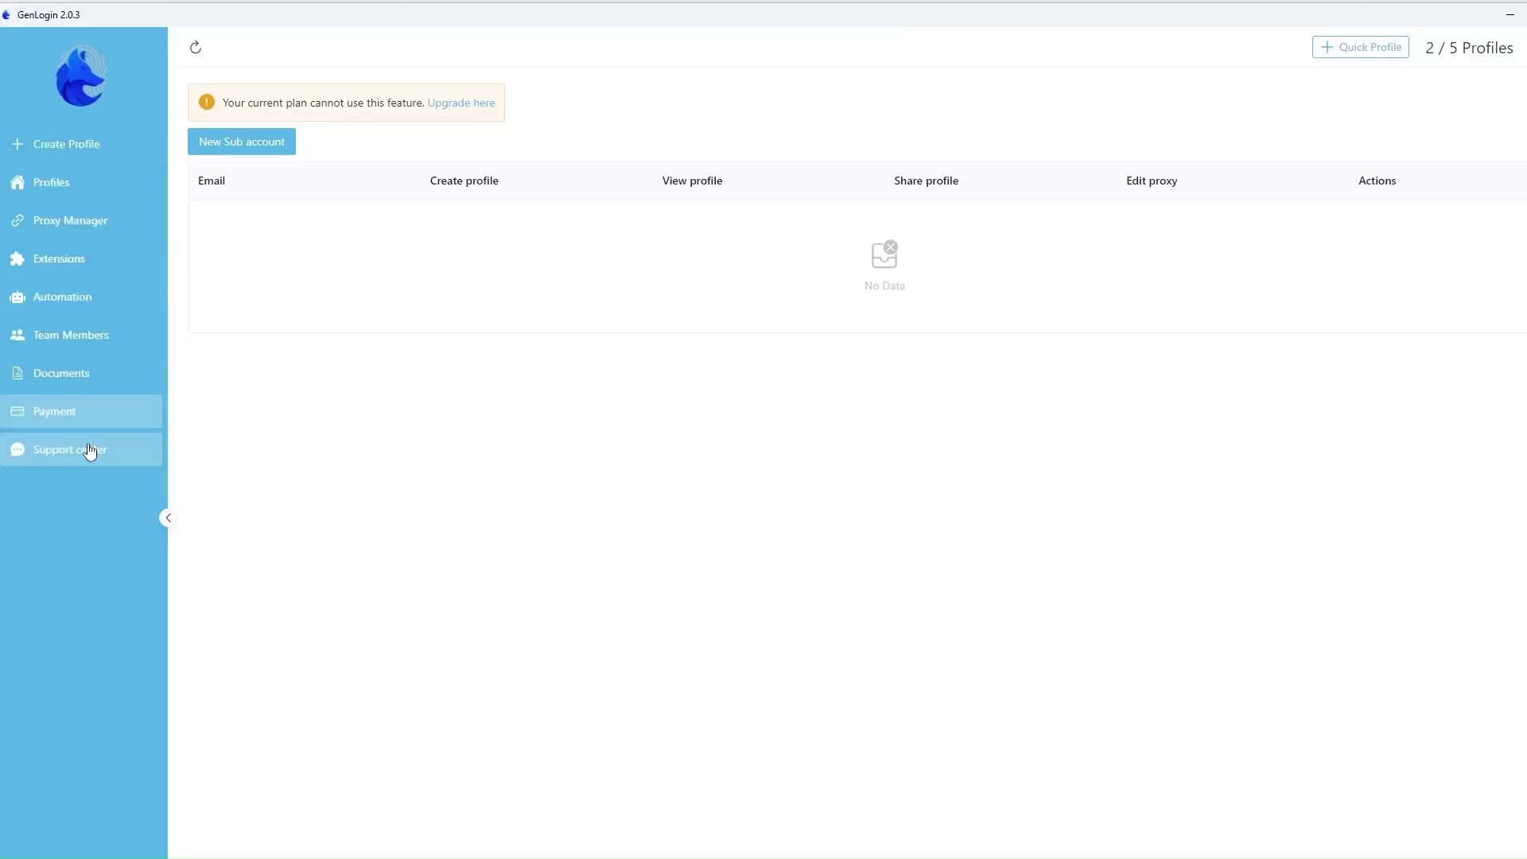
# Open the Support center from the GenLogin sidebar
pyautogui.click(90, 451)
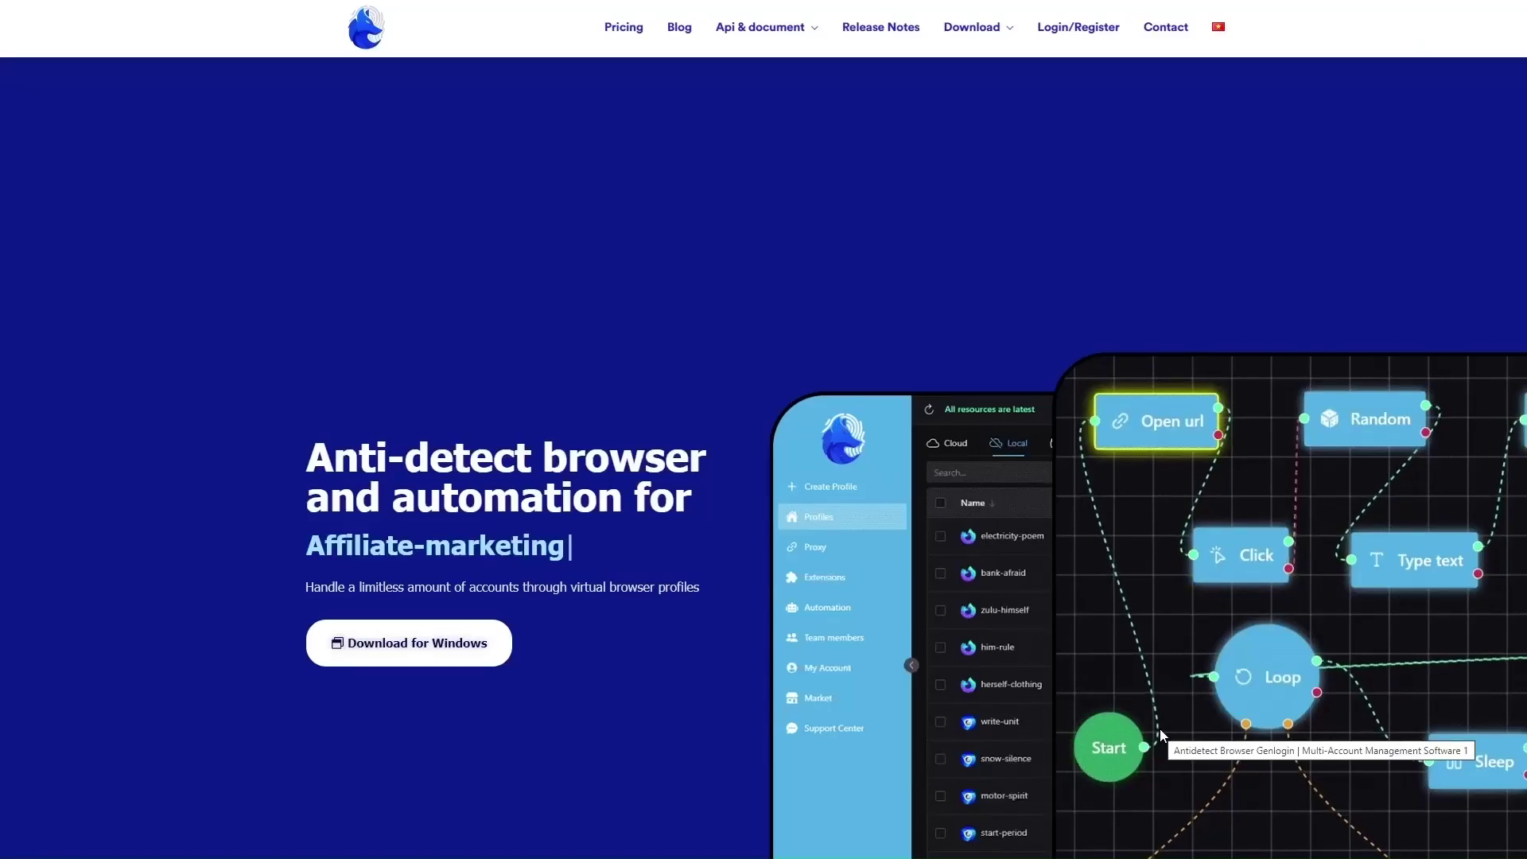